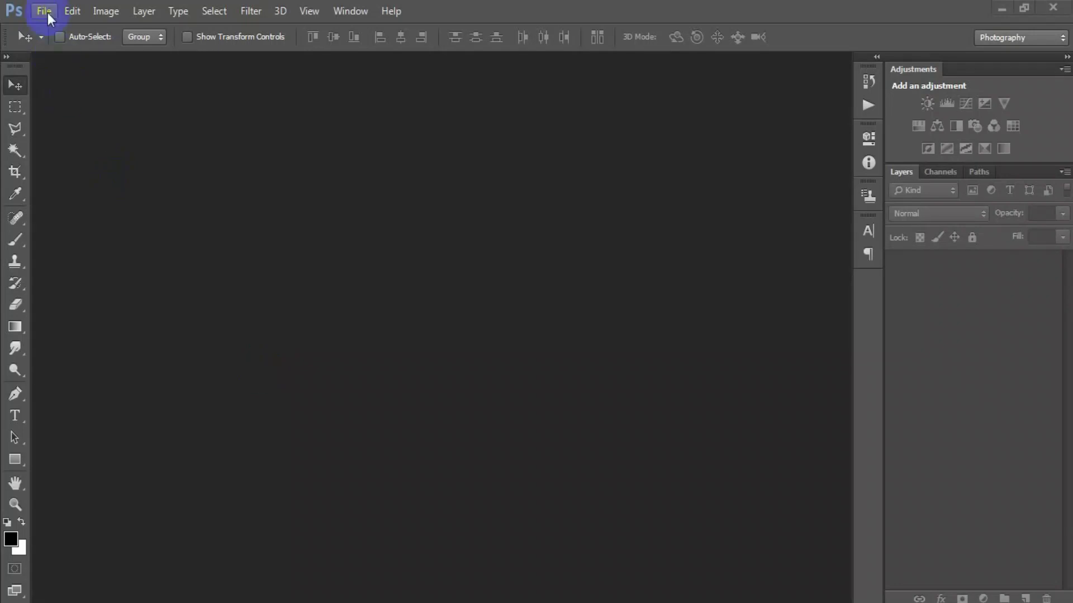
Create a 2400 × 3300 px, 300 ppi CMYK document and position its window
{"action": "double_click", "coordinate": [272, 206]}
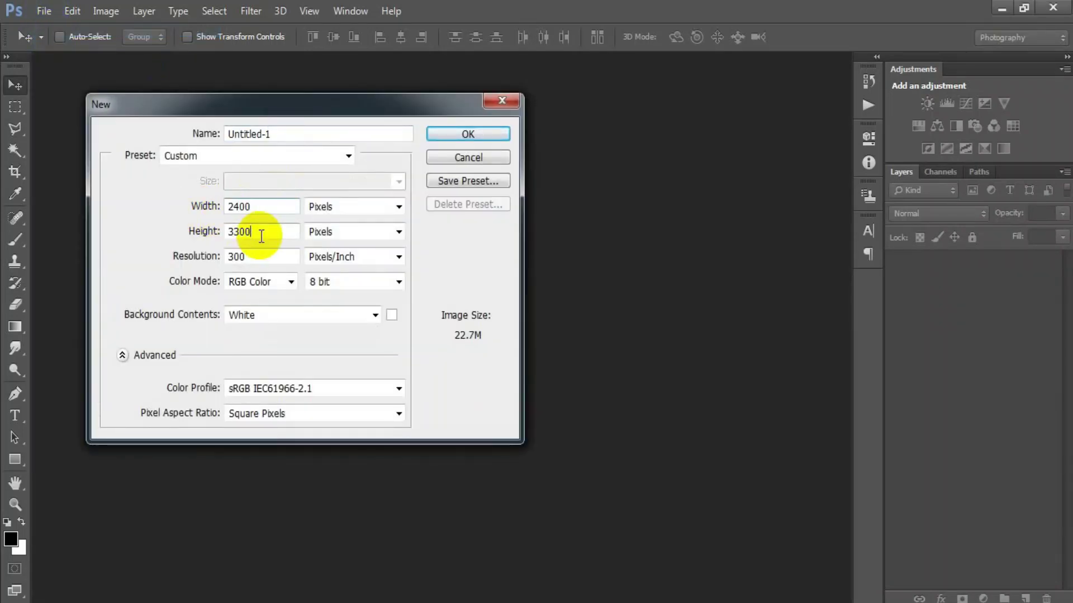
{"action": "key", "text": "Tab"}
{"action": "key", "text": "Tab"}
{"action": "left_click", "coordinate": [292, 282]}
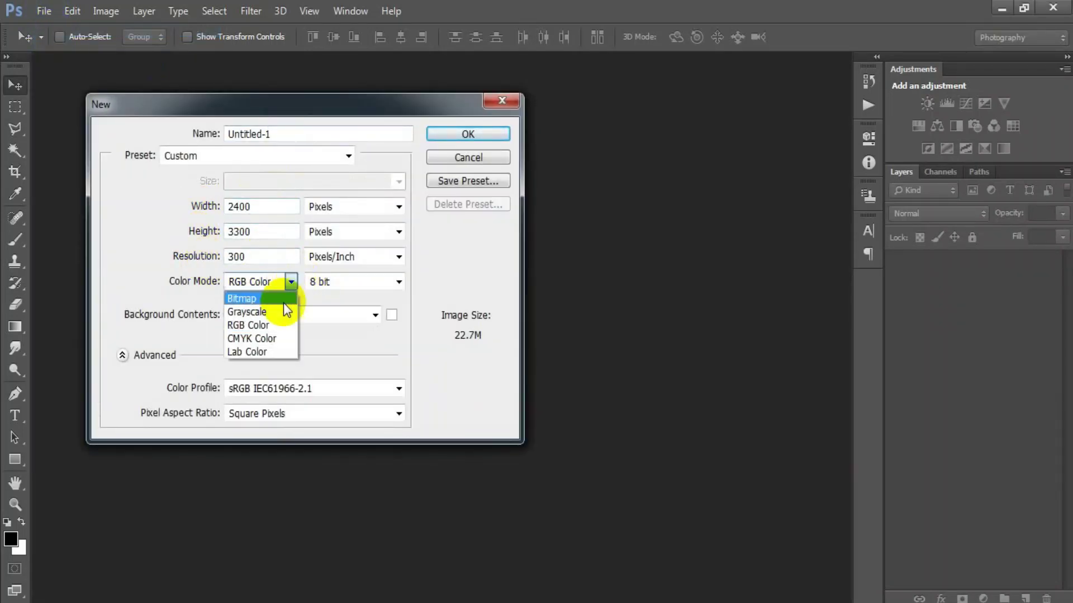
{"action": "left_click", "coordinate": [266, 338]}
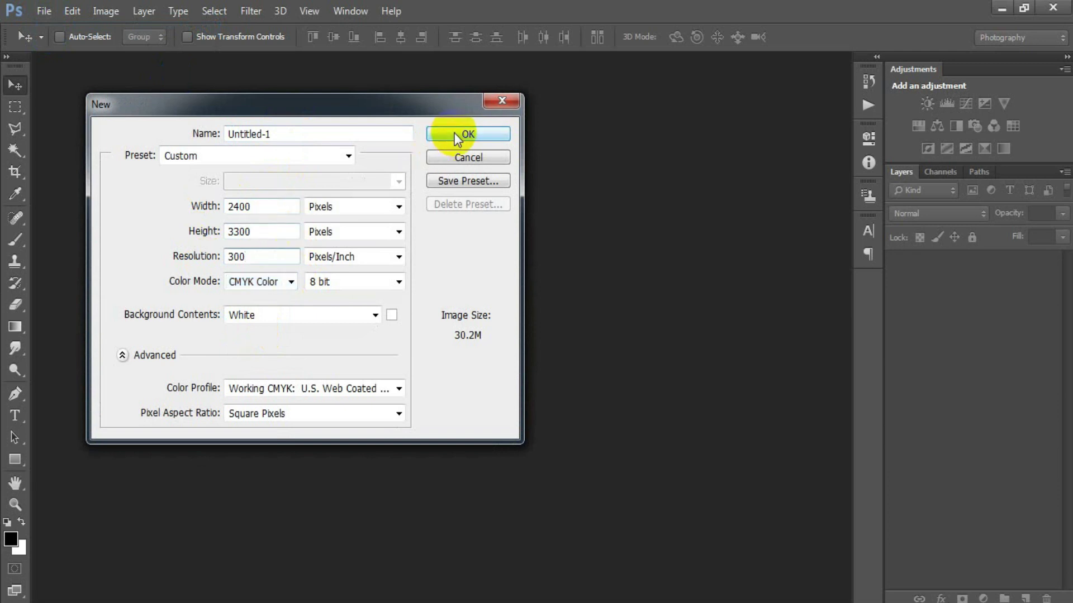
{"action": "left_click", "coordinate": [456, 136]}
{"action": "left_click_drag", "start_coordinate": [209, 72], "coordinate": [387, 65]}
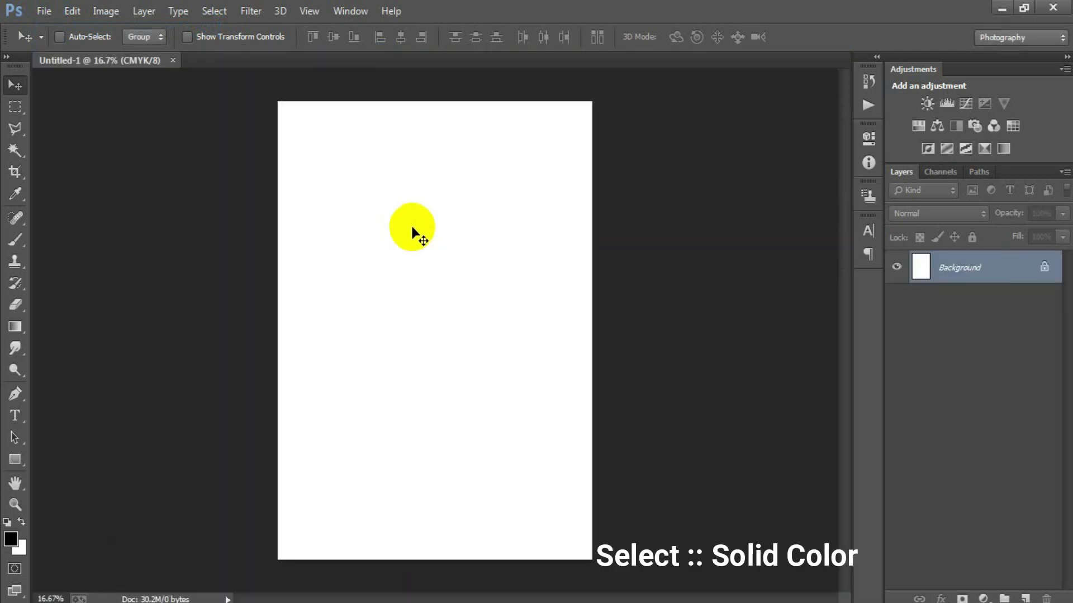
Add a mid-grey Solid Color fill layer with an empty new layer above it
{"action": "left_click", "coordinate": [983, 599]}
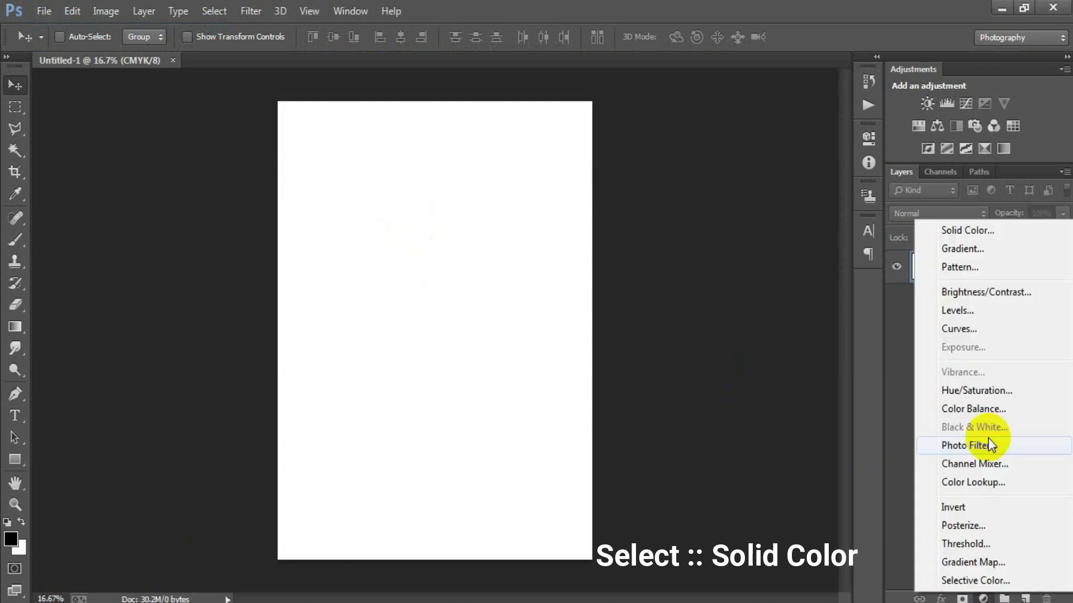
{"action": "left_click", "coordinate": [959, 233]}
{"action": "left_click", "coordinate": [581, 270]}
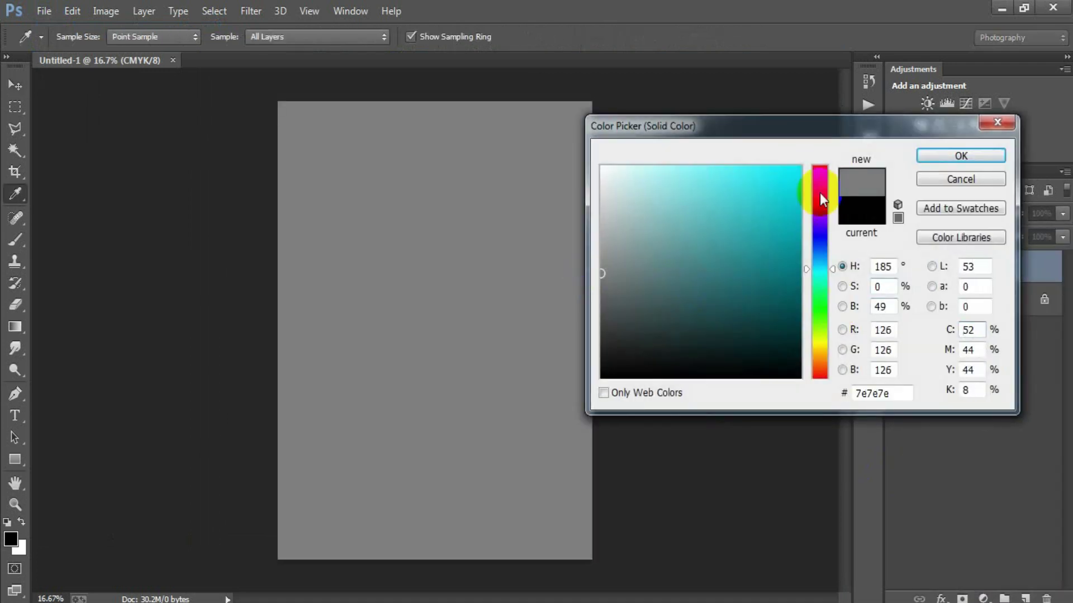
{"action": "left_click", "coordinate": [946, 157]}
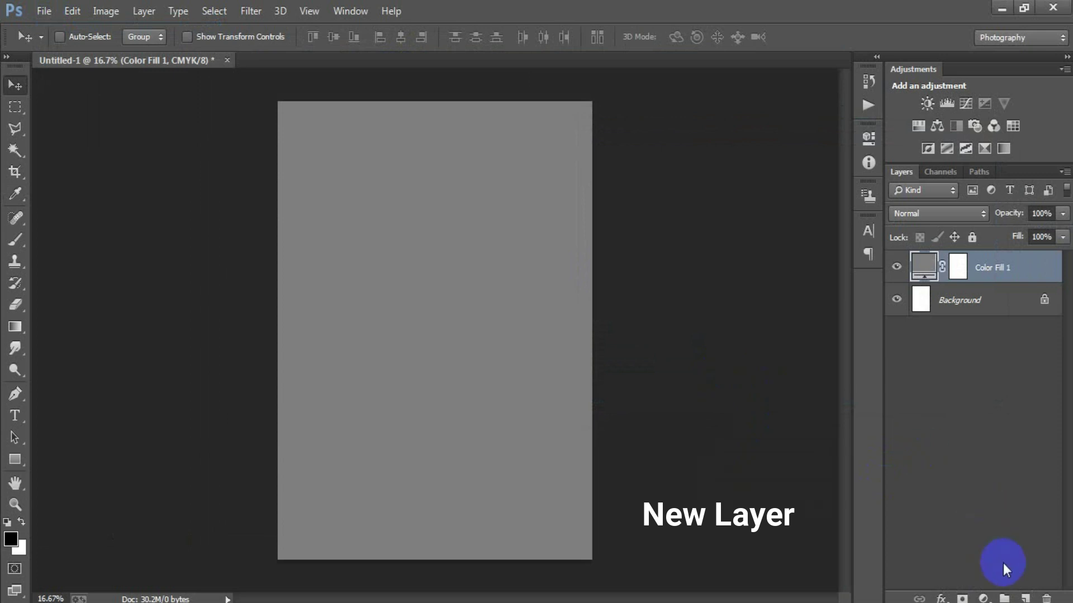
{"action": "left_click", "coordinate": [1027, 598]}
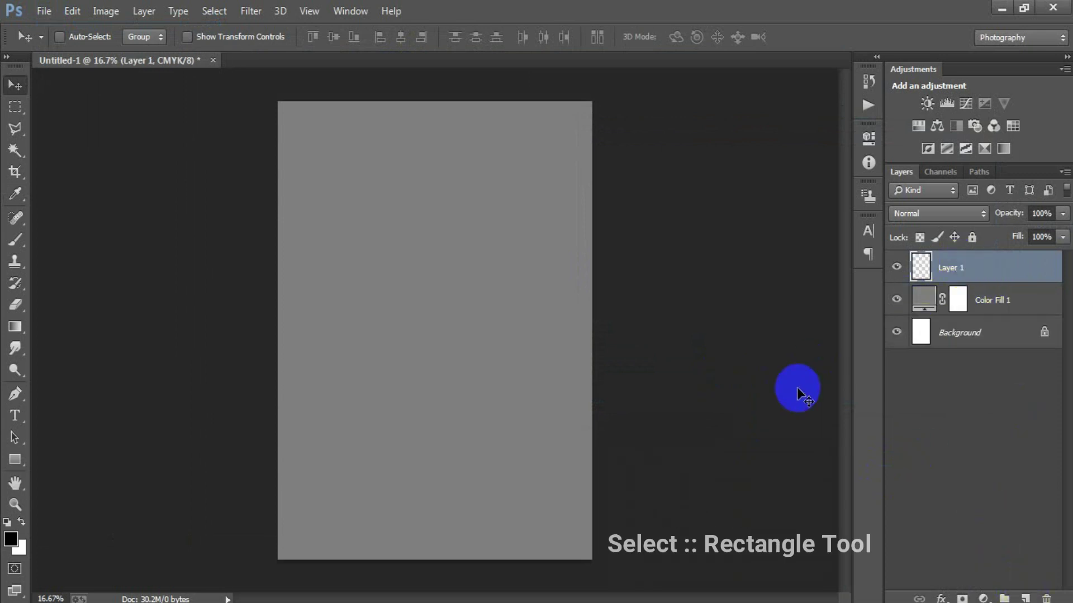
Draw a tall black rectangle down the left side of the canvas
{"action": "left_click", "coordinate": [15, 459]}
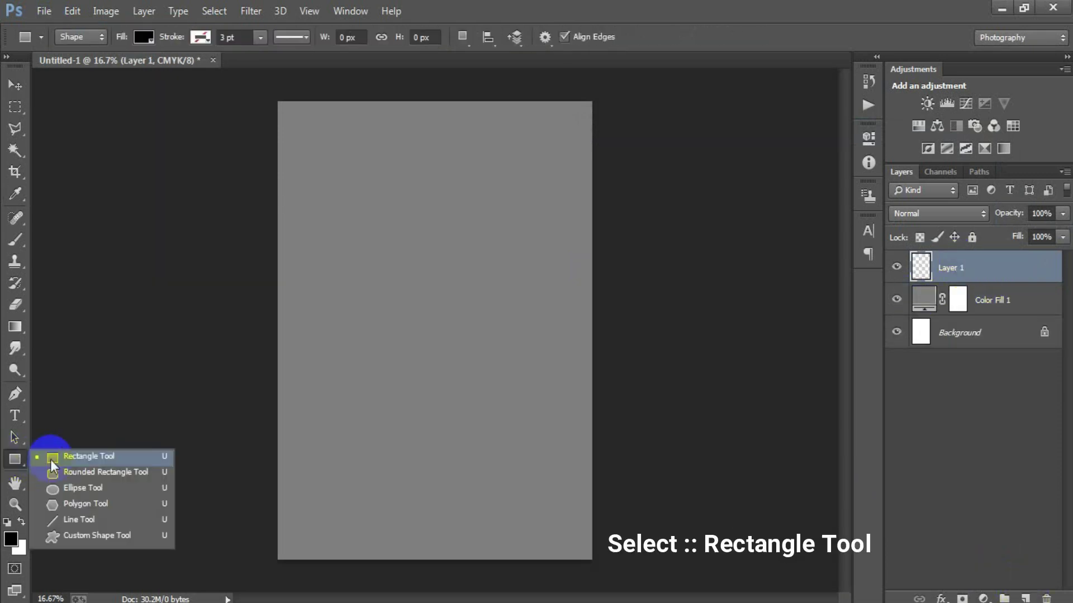
{"action": "left_click", "coordinate": [67, 454]}
{"action": "left_click", "coordinate": [294, 205]}
{"action": "left_click_drag", "start_coordinate": [291, 166], "coordinate": [336, 469]}
Stretch the rectangle slightly taller at the top and apply the transformation
{"action": "left_click", "coordinate": [15, 85]}
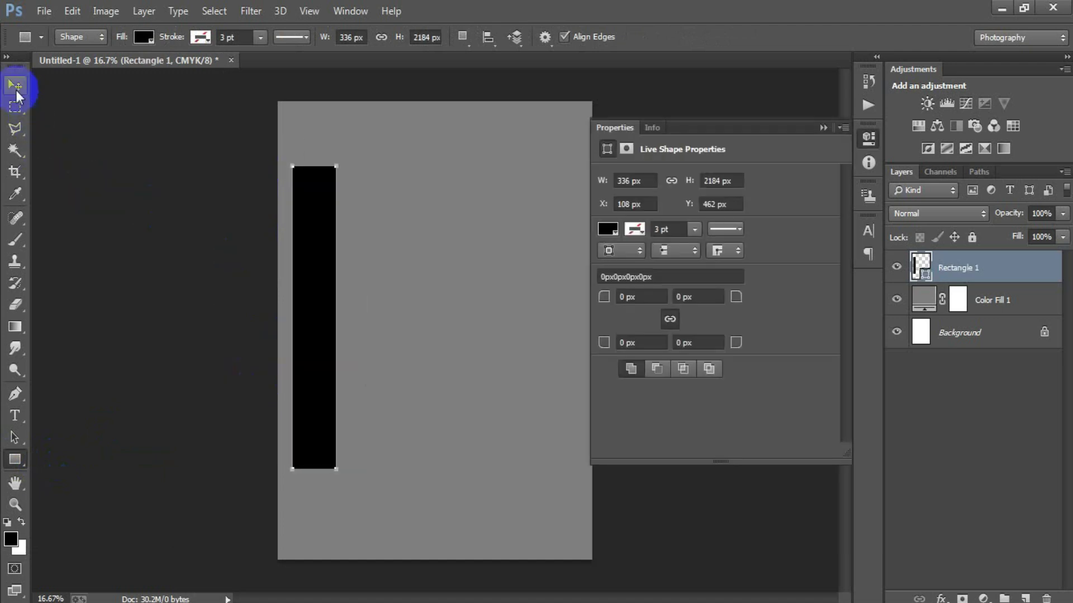
{"action": "key", "text": "ctrl+t"}
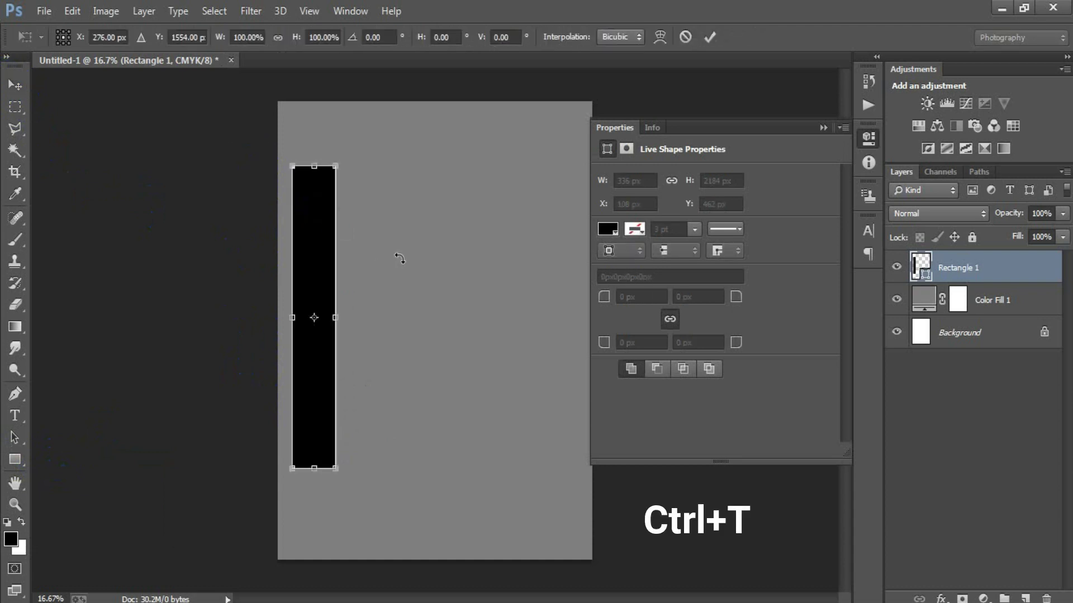
{"action": "left_click_drag", "start_coordinate": [314, 166], "coordinate": [313, 149]}
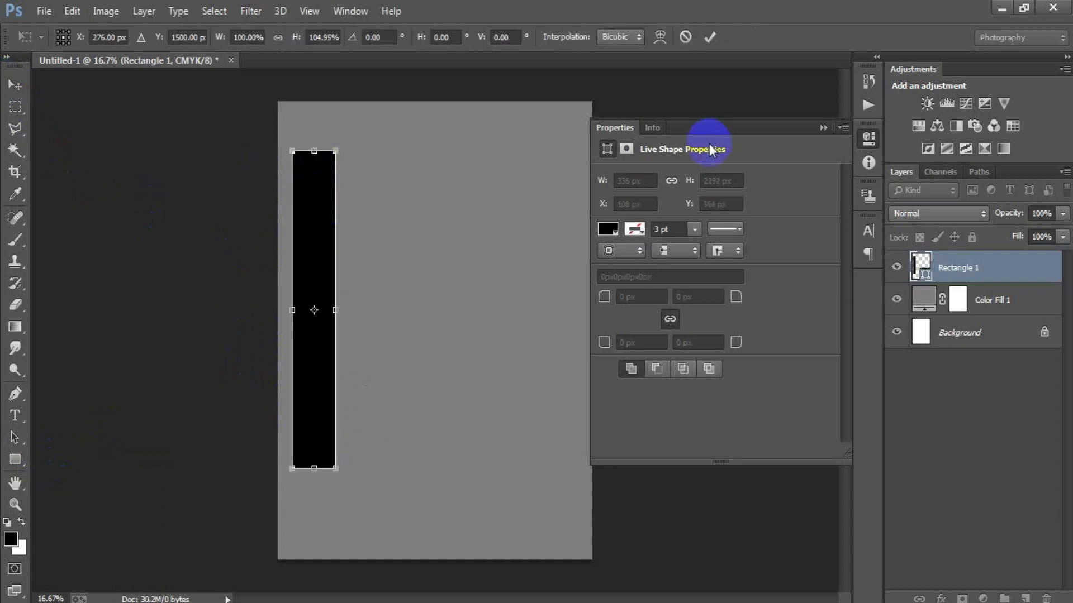
{"action": "left_click", "coordinate": [823, 127]}
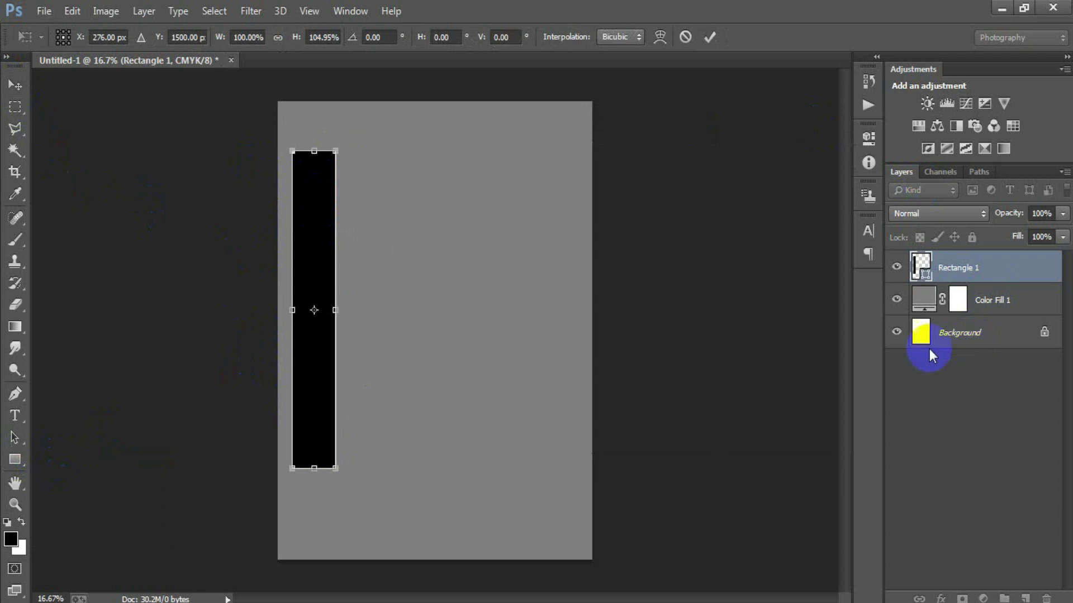
{"action": "left_click", "coordinate": [15, 83]}
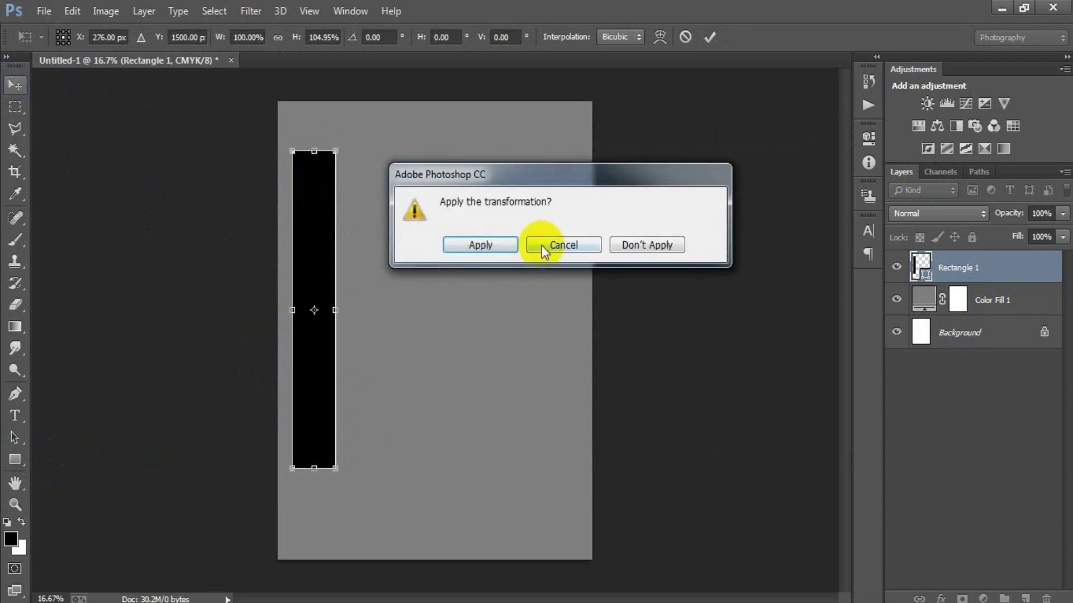
{"action": "left_click", "coordinate": [510, 246]}
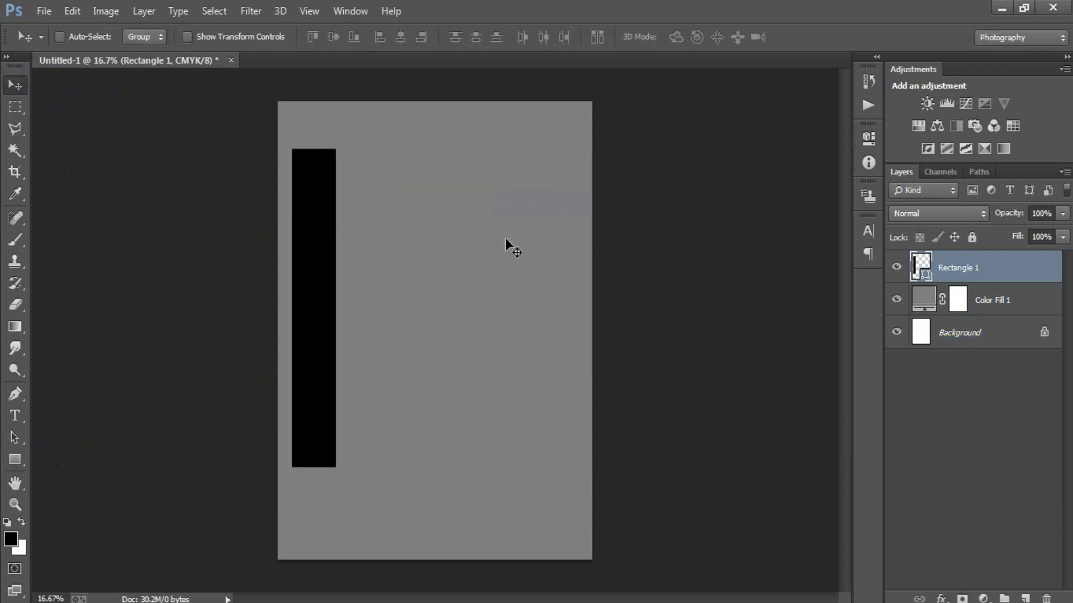
Duplicate the rectangle and nudge the copy right, leaving a thin gap
{"action": "key", "text": "ctrl+j"}
{"action": "key", "text": "Right"}
{"action": "key", "text": "Right"}
{"action": "key", "text": "Right"}
{"action": "key", "text": "Right"}
{"action": "key", "text": "Right"}
{"action": "key", "text": "Right"}
{"action": "key", "text": "Right"}
{"action": "key", "text": "Right"}
{"action": "key", "text": "Right"}
{"action": "key", "text": "Right"}
{"action": "key", "text": "Right"}
{"action": "key", "text": "Right"}
{"action": "key", "text": "Right"}
{"action": "key", "text": "Right"}
{"action": "key", "text": "Right"}
{"action": "key", "text": "Right"}
{"action": "key", "text": "Right"}
{"action": "key", "text": "Right"}
{"action": "key", "text": "Right"}
{"action": "key", "text": "Right"}
{"action": "key", "text": "Right"}
{"action": "key", "text": "Right"}
{"action": "key", "text": "Right"}
{"action": "key", "text": "Right"}
{"action": "key", "text": "Right"}
{"action": "key", "text": "Right"}
{"action": "key", "text": "Right"}
{"action": "key", "text": "Right"}
{"action": "key", "text": "Right"}
{"action": "key", "text": "Right"}
{"action": "key", "text": "Right"}
{"action": "key", "text": "Right"}
{"action": "key", "text": "Right"}
{"action": "key", "text": "Right"}
{"action": "key", "text": "Right"}
{"action": "key", "text": "Right"}
{"action": "key", "text": "Right"}
{"action": "key", "text": "Left"}
{"action": "key", "text": "Left"}
{"action": "key", "text": "Left"}
{"action": "key", "text": "Left"}
{"action": "key", "text": "Left"}
{"action": "key", "text": "Left"}
{"action": "key", "text": "Right"}
{"action": "key", "text": "Right"}
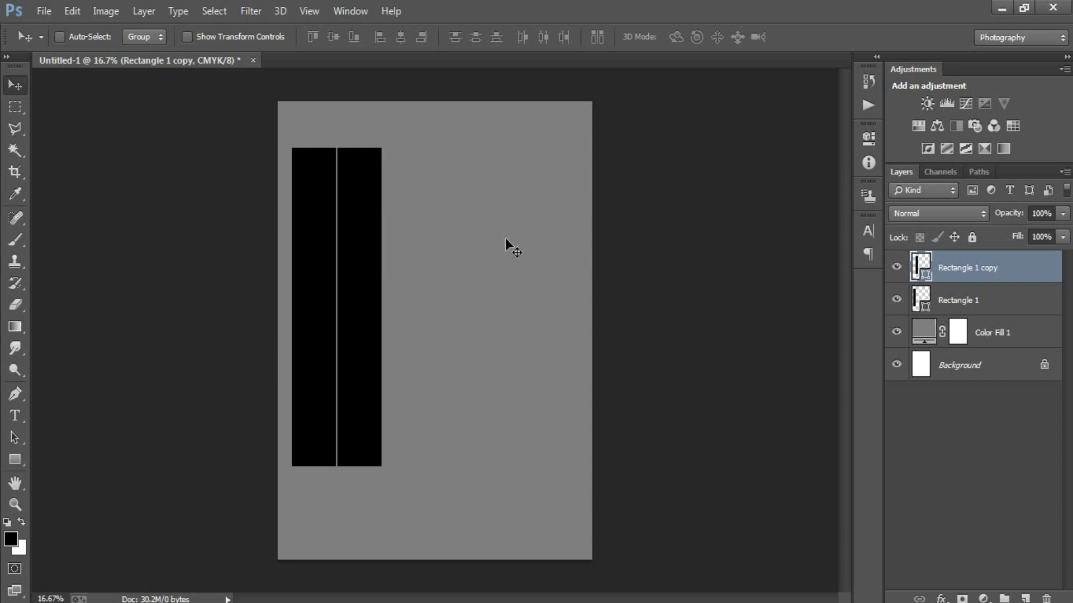
{"action": "key", "text": "Right"}
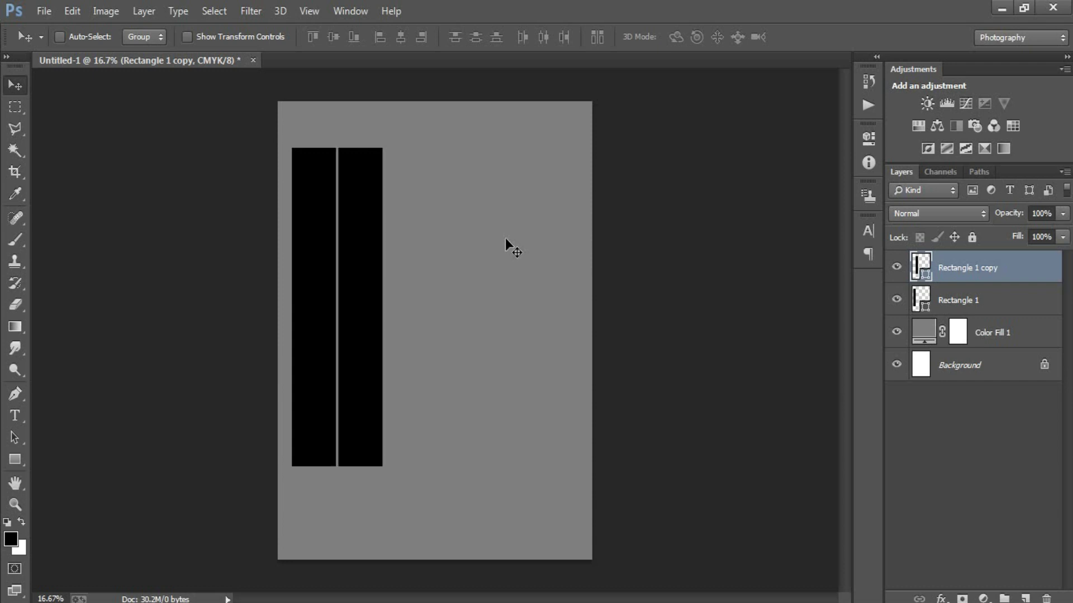
Duplicate both bars and shift the pair right to make four bars
{"action": "left_click", "coordinate": [952, 313], "text": "shift"}
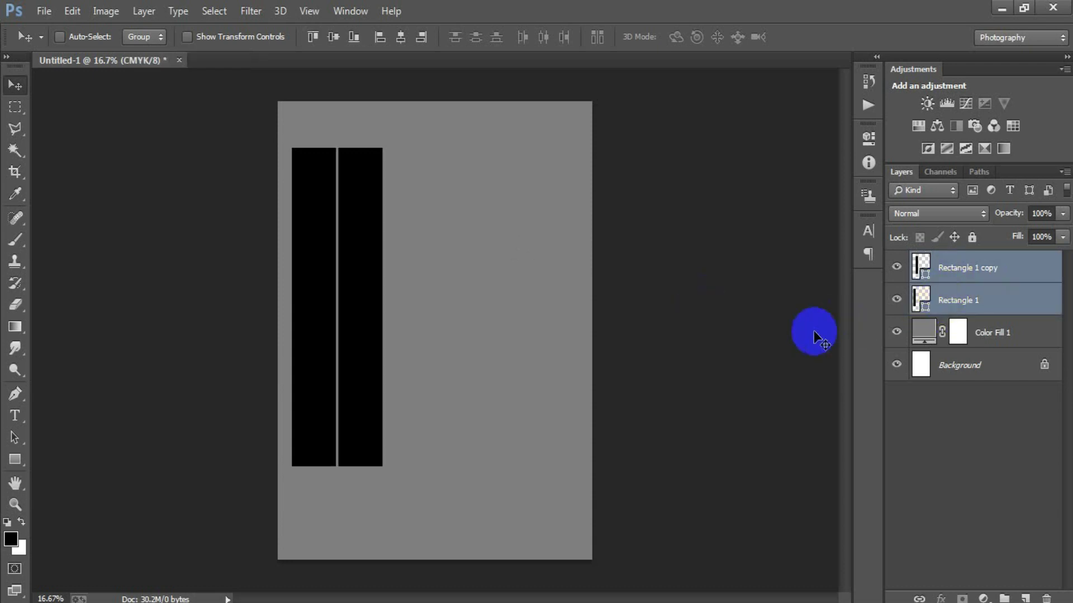
{"action": "key", "text": "ctrl+j"}
{"action": "key", "text": "shift+Right"}
{"action": "key", "text": "shift+Right"}
{"action": "key", "text": "shift+Right"}
{"action": "key", "text": "shift+Right"}
{"action": "key", "text": "shift+Right"}
{"action": "key", "text": "shift+Right"}
{"action": "key", "text": "shift+Right"}
{"action": "key", "text": "shift+Right"}
{"action": "key", "text": "shift+Right"}
{"action": "key", "text": "shift+Right"}
{"action": "key", "text": "shift+Right"}
{"action": "key", "text": "shift+Right"}
{"action": "key", "text": "shift+Right"}
{"action": "key", "text": "shift+Right"}
{"action": "key", "text": "shift+Right"}
{"action": "key", "text": "shift+Right"}
{"action": "key", "text": "shift+Right"}
{"action": "key", "text": "shift+Right"}
{"action": "key", "text": "shift+Right"}
{"action": "key", "text": "shift+Right"}
{"action": "key", "text": "shift+Right"}
{"action": "key", "text": "shift+Right"}
{"action": "key", "text": "shift+Right"}
{"action": "key", "text": "shift+Right"}
{"action": "key", "text": "shift+Right"}
{"action": "key", "text": "shift+Right"}
{"action": "key", "text": "shift+Right"}
{"action": "key", "text": "shift+Right"}
{"action": "key", "text": "shift+Right"}
{"action": "key", "text": "shift+Right"}
{"action": "key", "text": "shift+Right"}
{"action": "key", "text": "shift+Right"}
{"action": "key", "text": "shift+Right"}
{"action": "key", "text": "shift+Right"}
{"action": "key", "text": "shift+Right"}
{"action": "key", "text": "shift+Right"}
{"action": "key", "text": "shift+Right"}
{"action": "key", "text": "shift+Right"}
{"action": "key", "text": "shift+Right"}
{"action": "key", "text": "shift+Right"}
{"action": "key", "text": "shift+Right"}
{"action": "key", "text": "shift+Right"}
{"action": "key", "text": "shift+Right"}
{"action": "key", "text": "shift+Right"}
{"action": "key", "text": "shift+Right"}
{"action": "key", "text": "shift+Right"}
{"action": "key", "text": "shift+Right"}
{"action": "key", "text": "shift+Right"}
{"action": "key", "text": "shift+Left"}
{"action": "key", "text": "shift+Left"}
{"action": "key", "text": "shift+Left"}
{"action": "key", "text": "shift+Left"}
{"action": "key", "text": "shift+Left"}
{"action": "key", "text": "shift+Left"}
{"action": "key", "text": "shift+Left"}
{"action": "key", "text": "shift+Left"}
{"action": "key", "text": "shift+Right"}
{"action": "key", "text": "shift+Right"}
{"action": "key", "text": "shift+Right"}
{"action": "key", "text": "shift+Right"}
{"action": "key", "text": "shift+Right"}
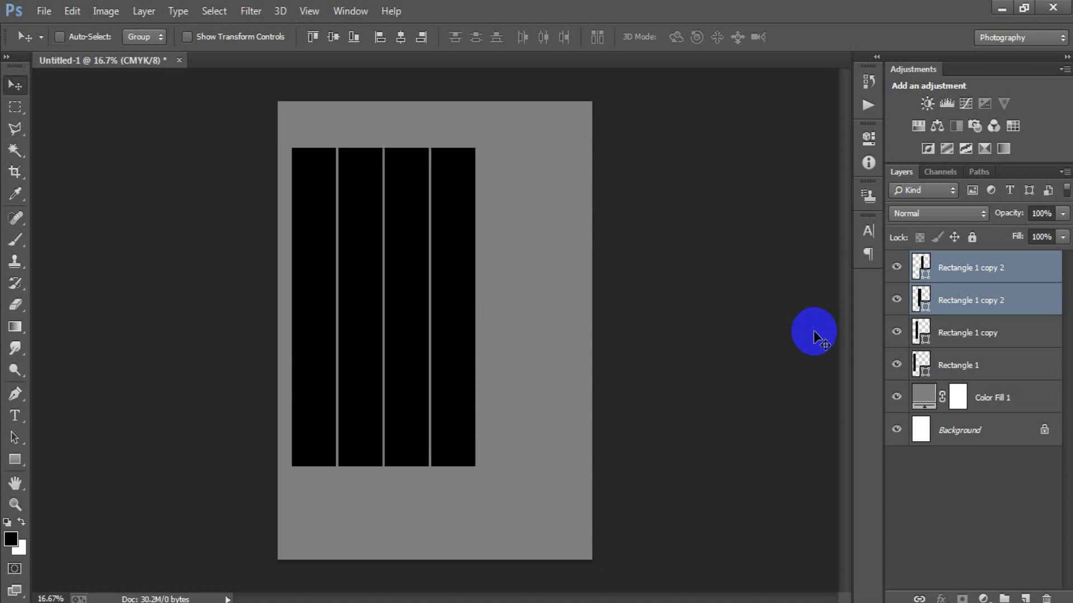
Duplicate the top bar into a fifth bar with a thin gap, then select the first bar
{"action": "left_click", "coordinate": [936, 297], "text": "ctrl"}
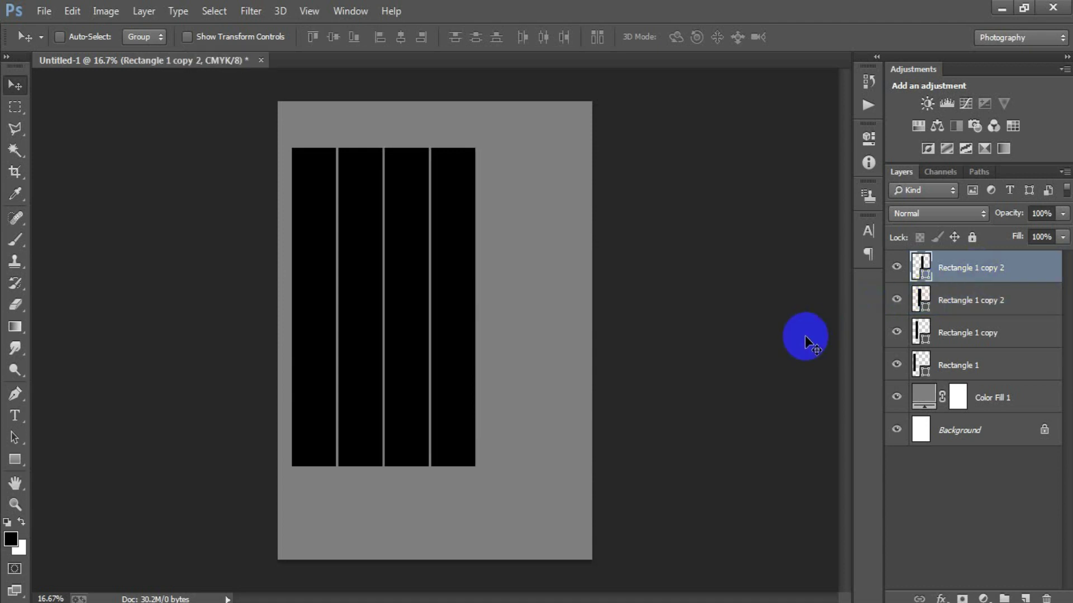
{"action": "key", "text": "ctrl+j"}
{"action": "key", "text": "shift+Right"}
{"action": "key", "text": "shift+Right"}
{"action": "key", "text": "shift+Right"}
{"action": "key", "text": "shift+Right"}
{"action": "key", "text": "shift+Right"}
{"action": "key", "text": "shift+Right"}
{"action": "key", "text": "shift+Right"}
{"action": "key", "text": "shift+Right"}
{"action": "key", "text": "shift+Right"}
{"action": "key", "text": "shift+Right"}
{"action": "key", "text": "shift+Right"}
{"action": "key", "text": "shift+Right"}
{"action": "key", "text": "shift+Right"}
{"action": "key", "text": "shift+Right"}
{"action": "key", "text": "shift+Right"}
{"action": "key", "text": "shift+Right"}
{"action": "key", "text": "shift+Right"}
{"action": "key", "text": "shift+Right"}
{"action": "key", "text": "shift+Right"}
{"action": "key", "text": "shift+Right"}
{"action": "key", "text": "shift+Right"}
{"action": "key", "text": "shift+Right"}
{"action": "key", "text": "shift+Right"}
{"action": "key", "text": "shift+Right"}
{"action": "key", "text": "shift+Left"}
{"action": "key", "text": "shift+Left"}
{"action": "key", "text": "shift+Left"}
{"action": "key", "text": "shift+Left"}
{"action": "key", "text": "shift+Left"}
{"action": "key", "text": "shift+Left"}
{"action": "key", "text": "shift+Left"}
{"action": "key", "text": "shift+Left"}
{"action": "key", "text": "shift+Left"}
{"action": "key", "text": "shift+Right"}
{"action": "key", "text": "shift+Right"}
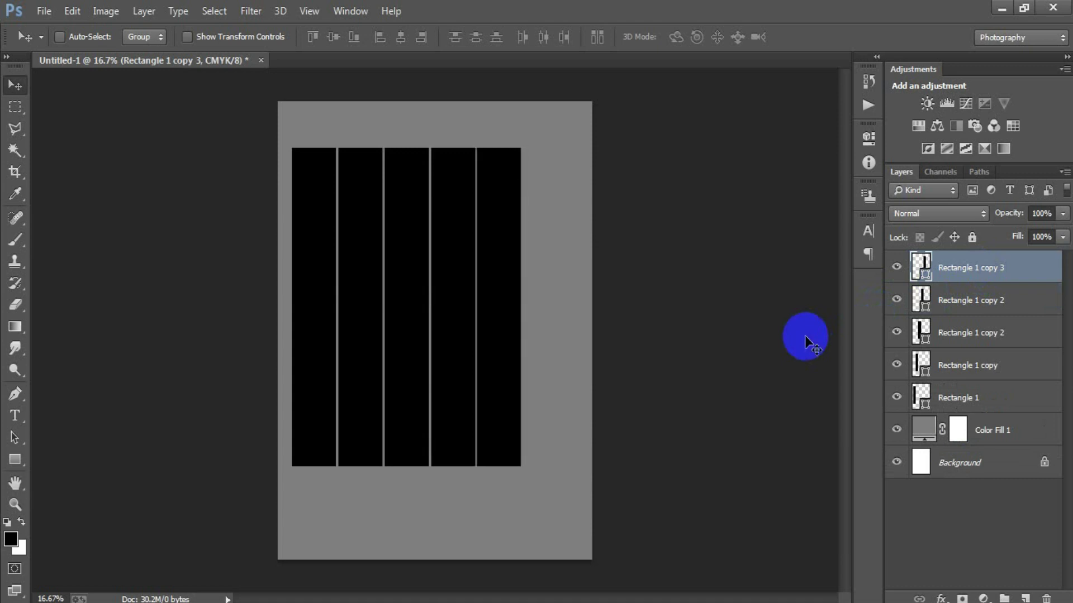
{"action": "key", "text": "shift+Right"}
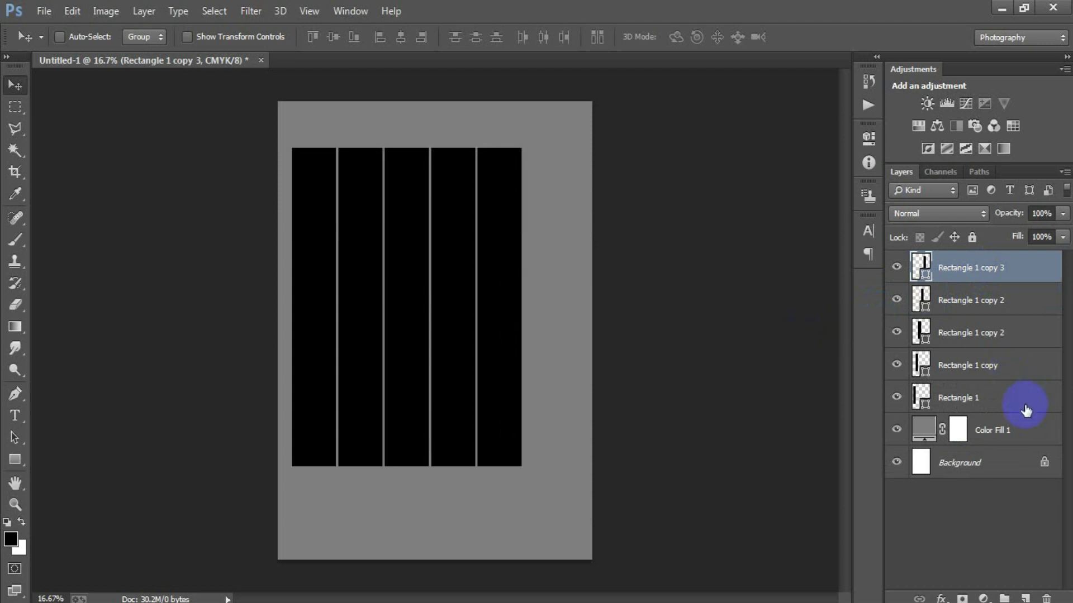
{"action": "left_click", "coordinate": [992, 398], "text": "shift"}
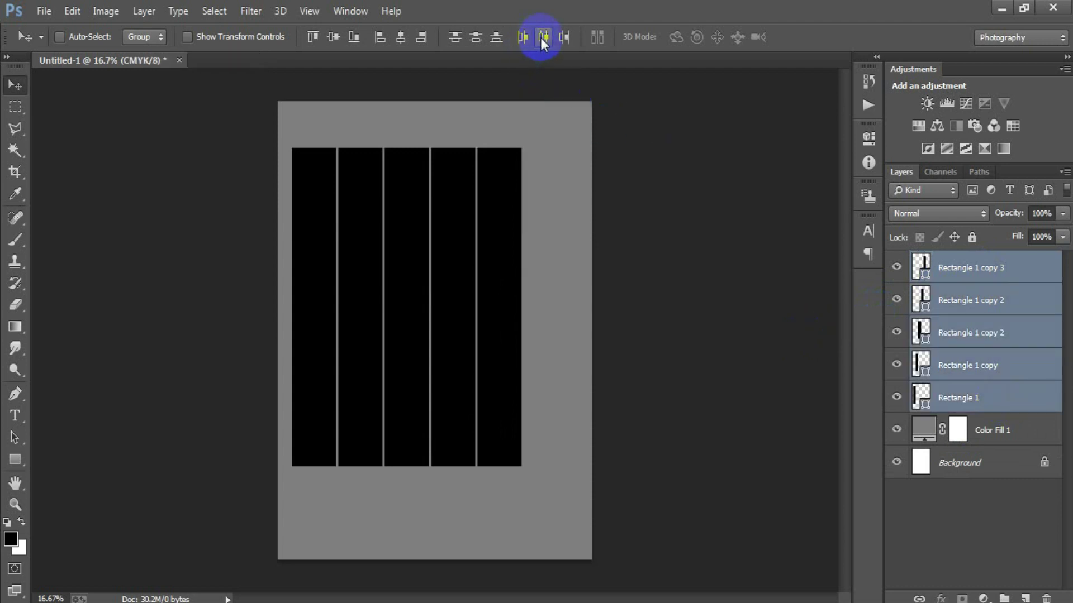
{"action": "left_click", "coordinate": [980, 403]}
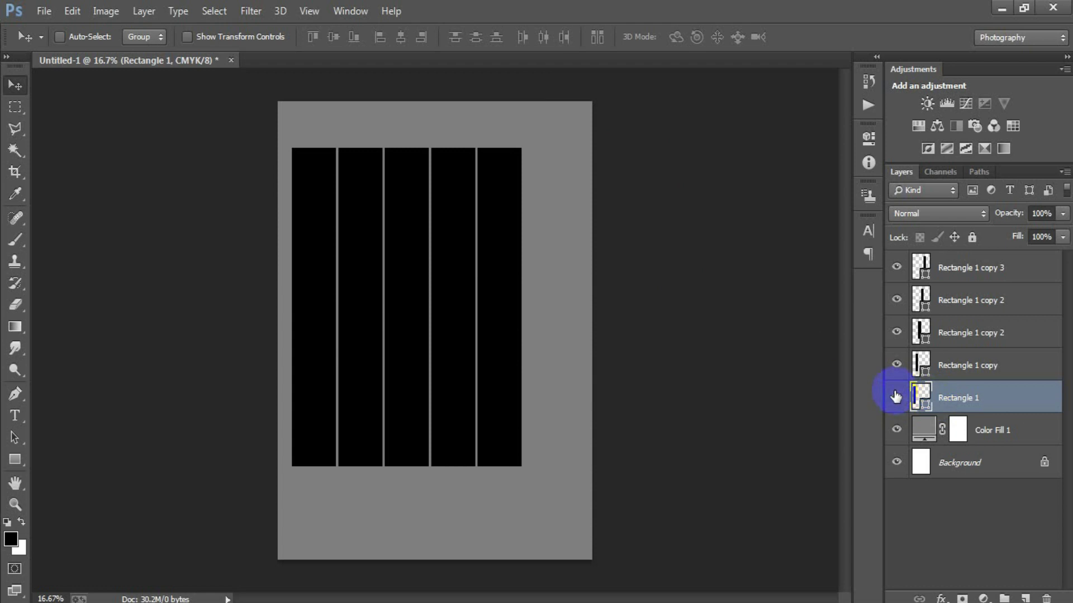
Recolour the first bar orange with hex FF7139
{"action": "double_click", "coordinate": [919, 398]}
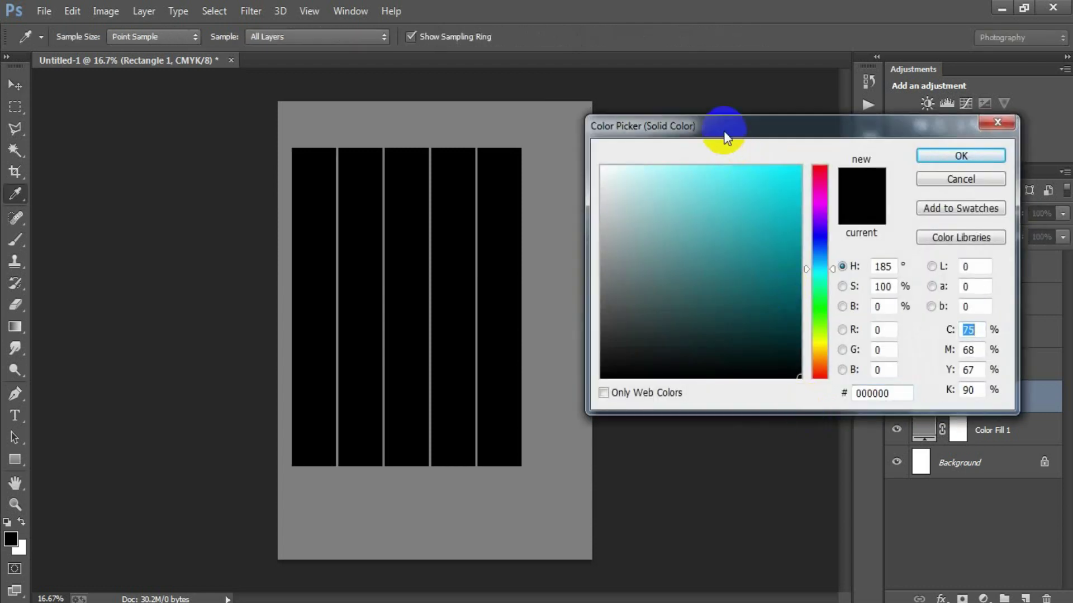
{"action": "left_click_drag", "start_coordinate": [728, 119], "coordinate": [637, 119]}
{"action": "left_click", "coordinate": [815, 391]}
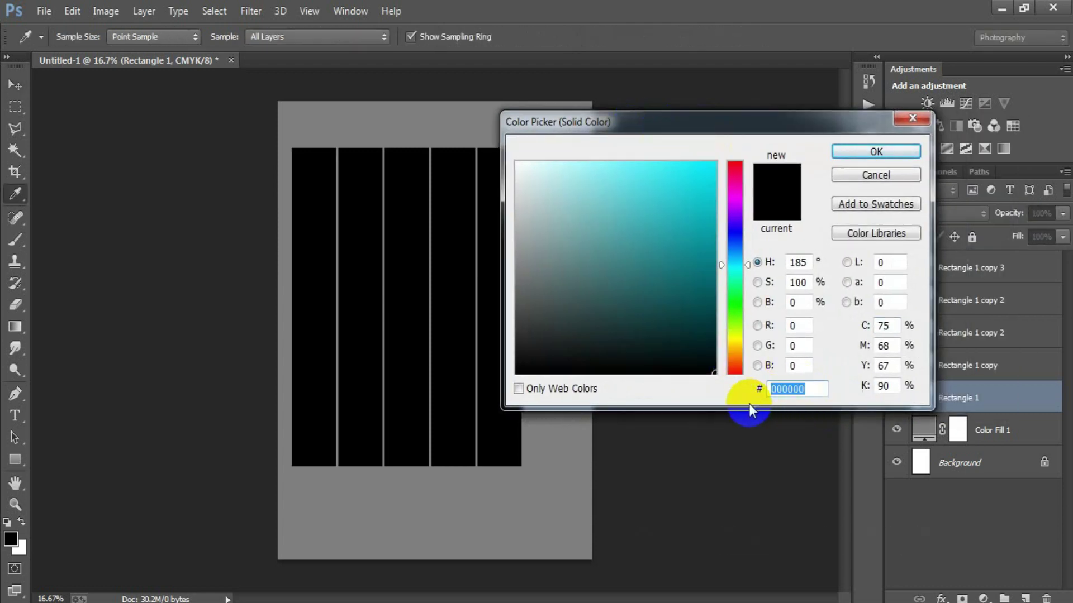
{"action": "type", "text": "FF7139"}
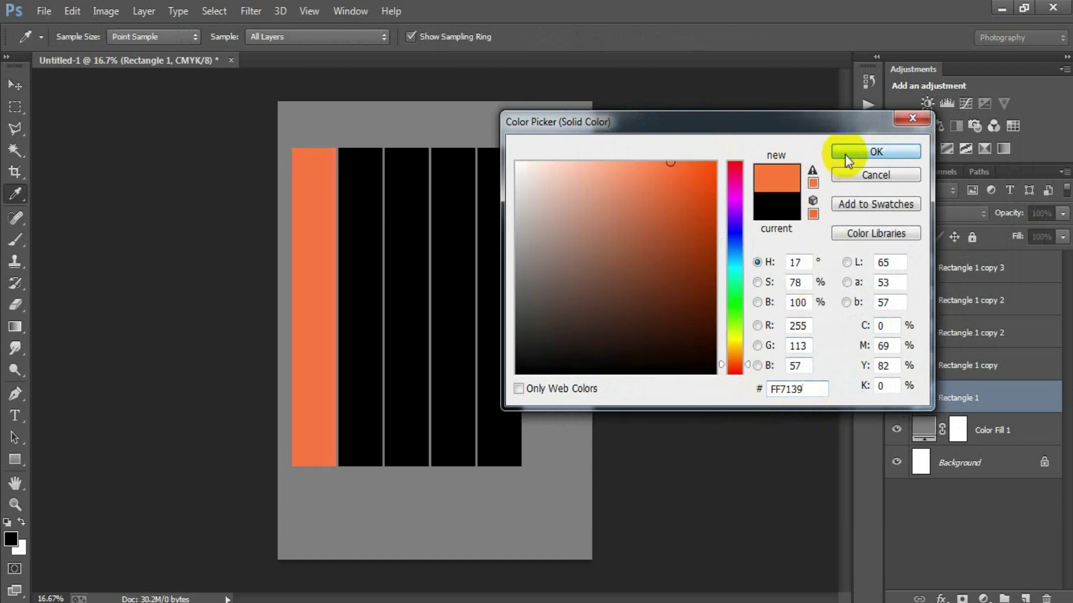
{"action": "left_click", "coordinate": [845, 155]}
Recolour the second bar red-orange with hex FF3700
{"action": "left_click", "coordinate": [962, 375]}
{"action": "left_click", "coordinate": [897, 365]}
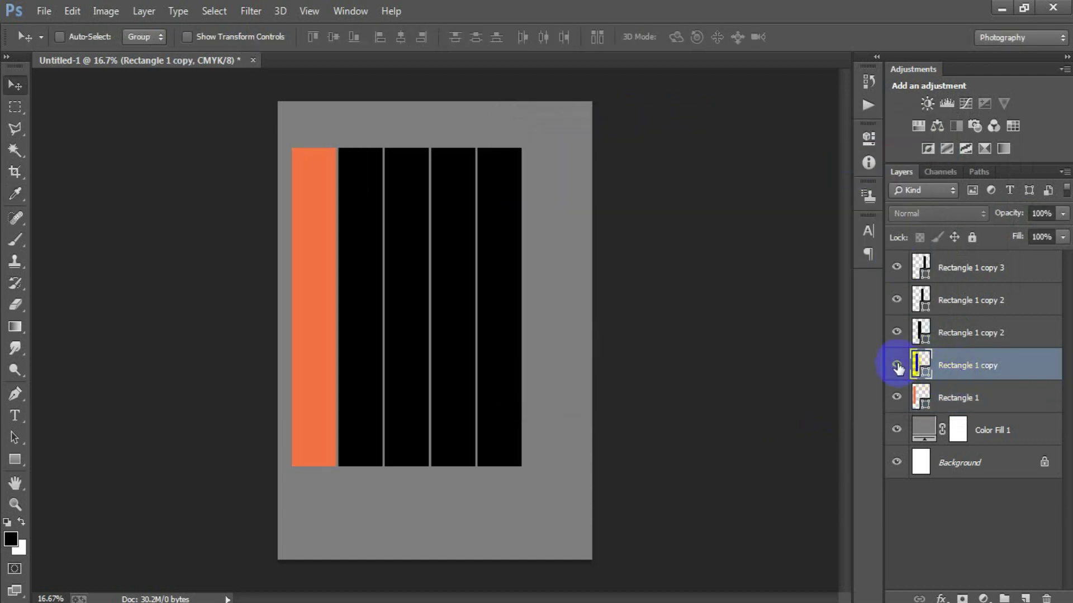
{"action": "double_click", "coordinate": [921, 364]}
{"action": "left_click_drag", "start_coordinate": [805, 387], "coordinate": [749, 398]}
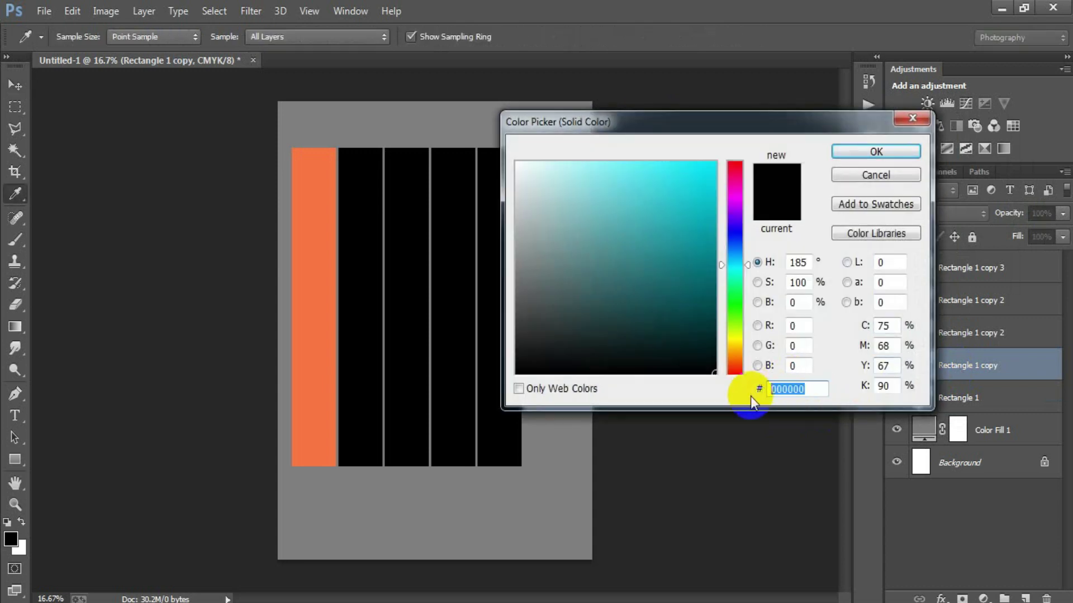
{"action": "type", "text": "FF3700"}
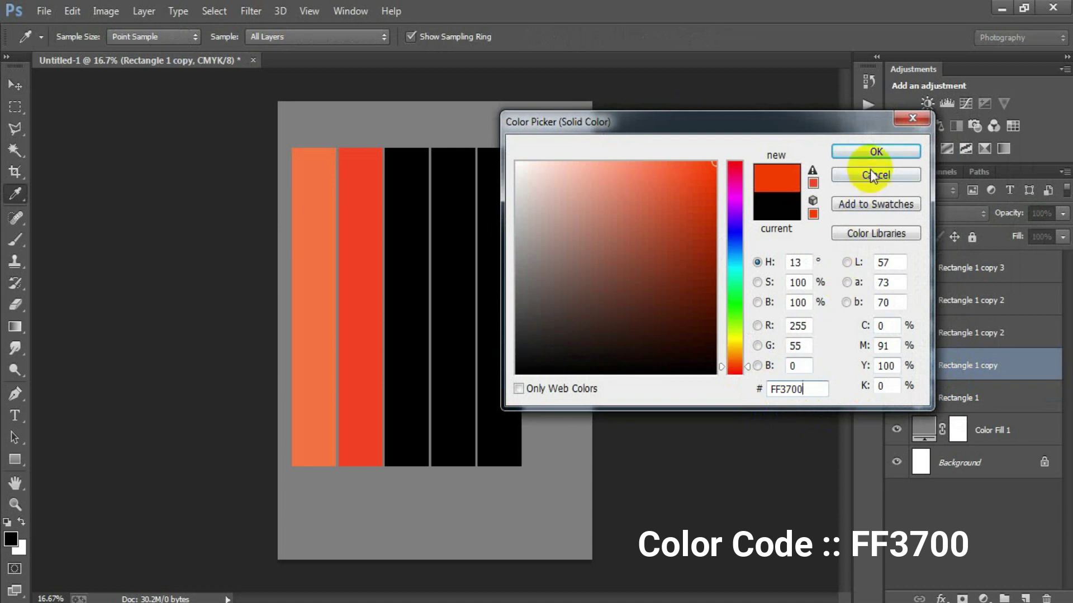
{"action": "left_click", "coordinate": [868, 152]}
{"action": "key", "text": "v"}
Recolour the third bar yellow-orange with hex FFAF00
{"action": "left_click", "coordinate": [946, 336]}
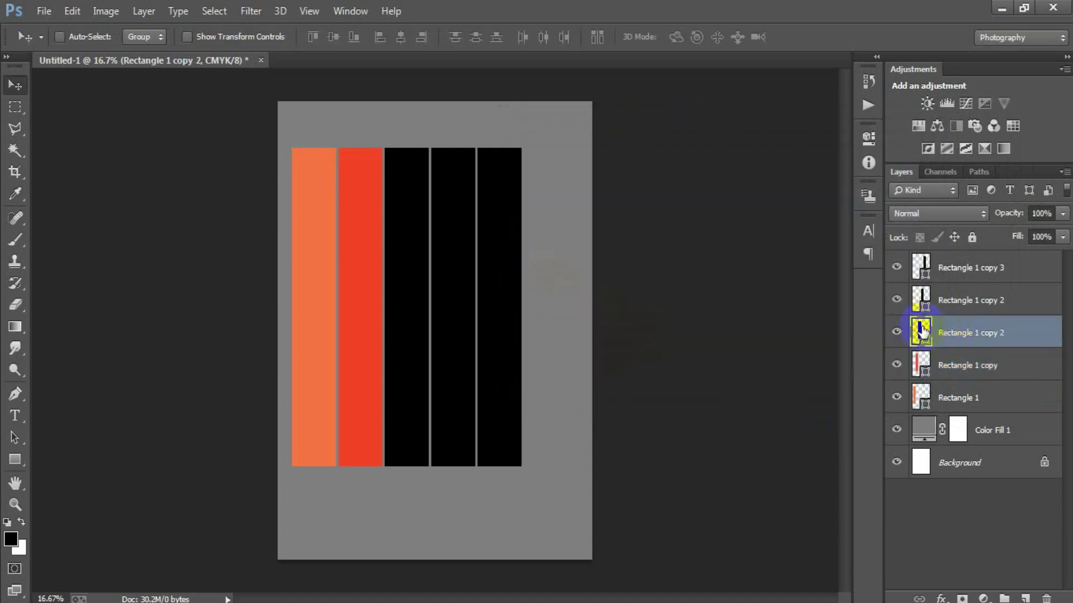
{"action": "double_click", "coordinate": [922, 332]}
{"action": "left_click_drag", "start_coordinate": [810, 388], "coordinate": [751, 390]}
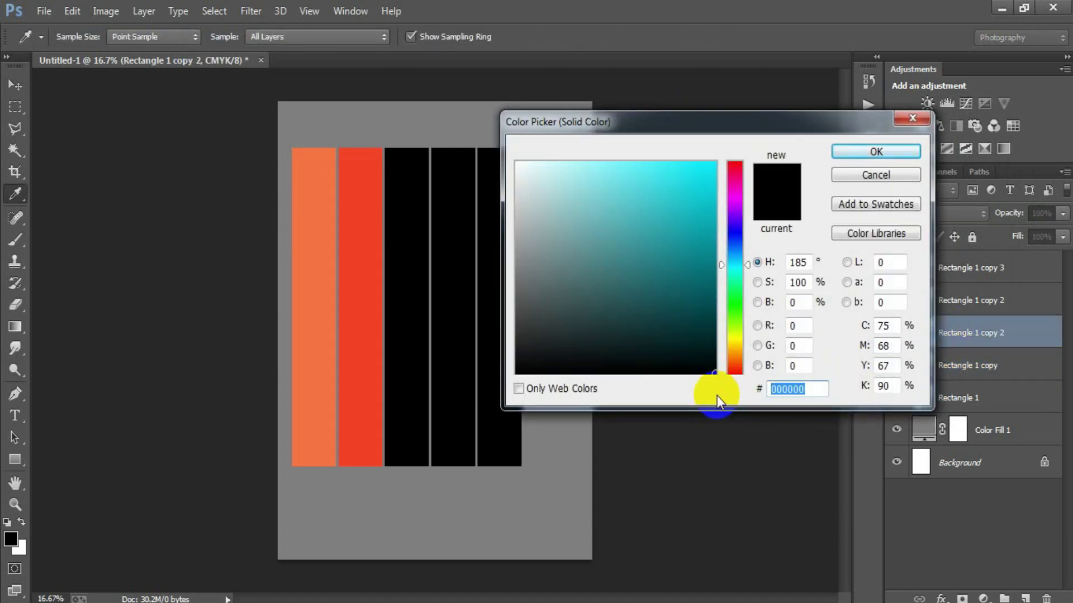
{"action": "type", "text": "FFAF"}
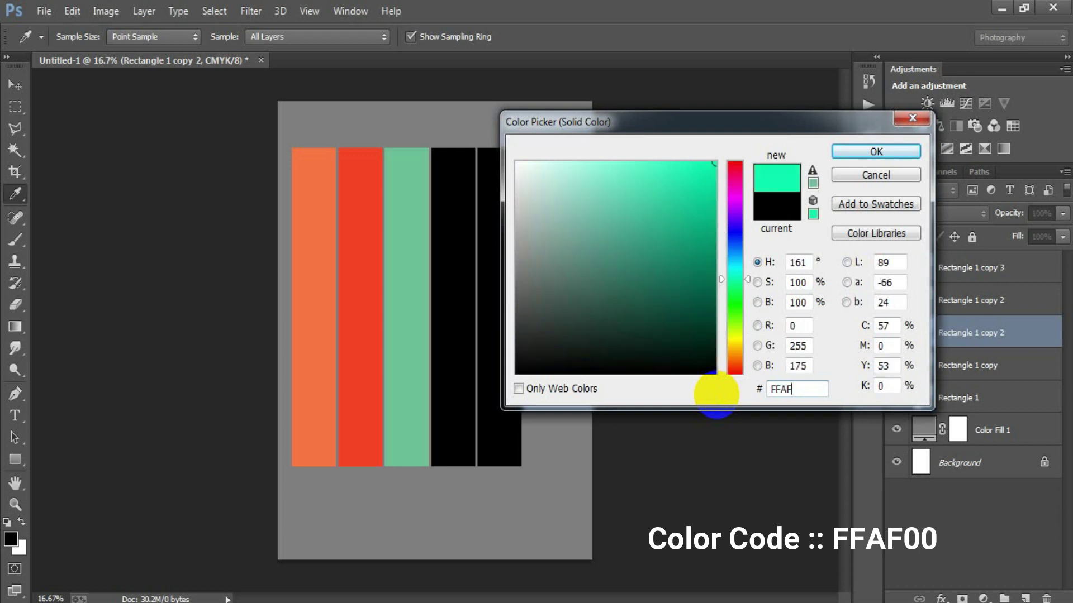
{"action": "type", "text": "0"}
{"action": "key", "text": "BackSpace"}
{"action": "type", "text": "00"}
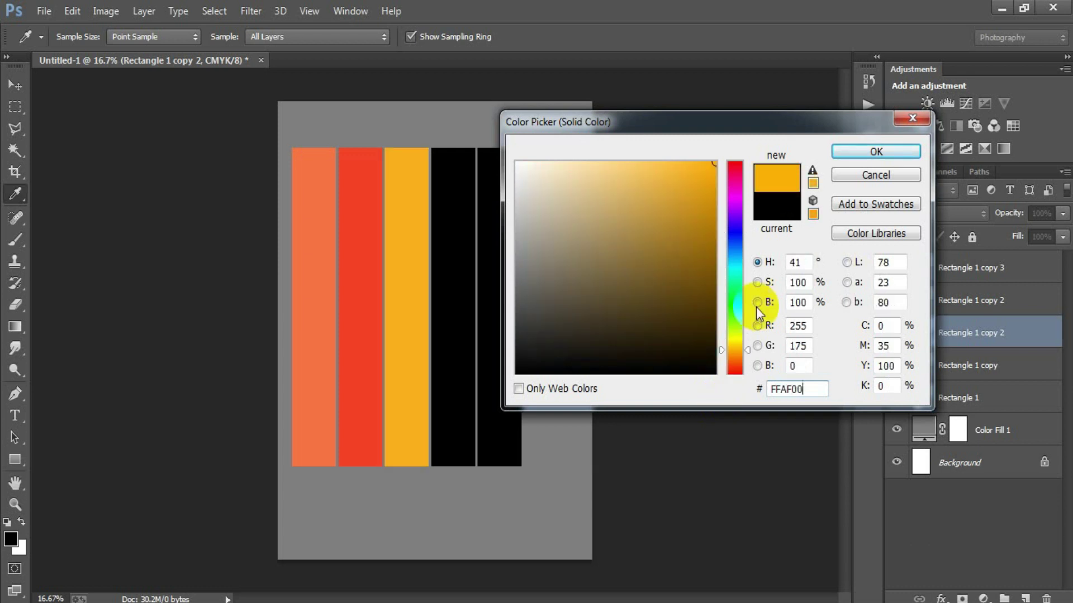
{"action": "left_click", "coordinate": [863, 152]}
Recolour the fourth bar teal with hex 54A4A7
{"action": "left_click", "coordinate": [919, 300]}
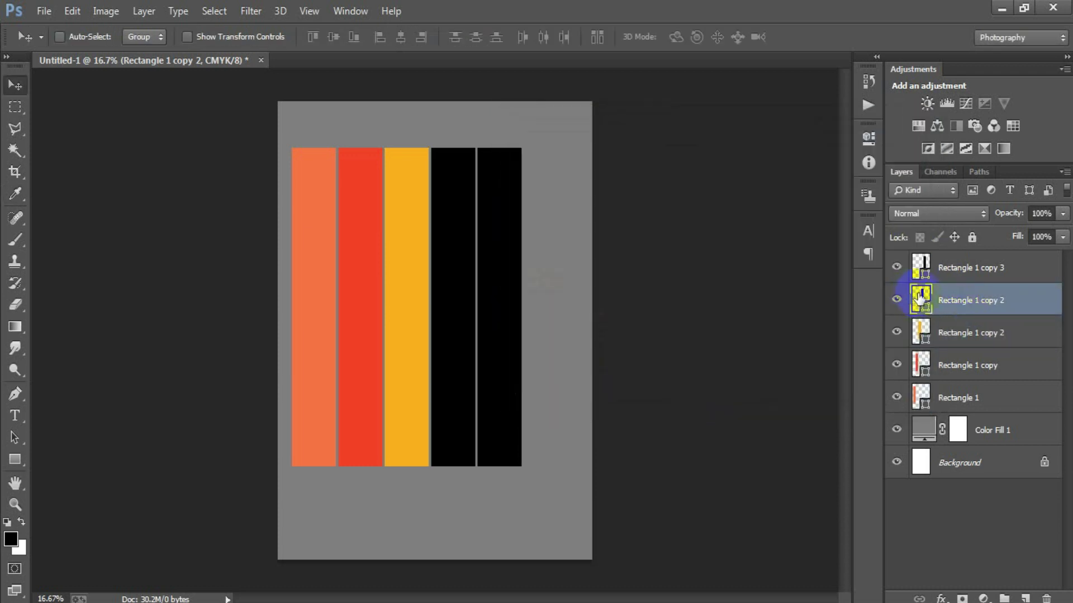
{"action": "double_click", "coordinate": [921, 299]}
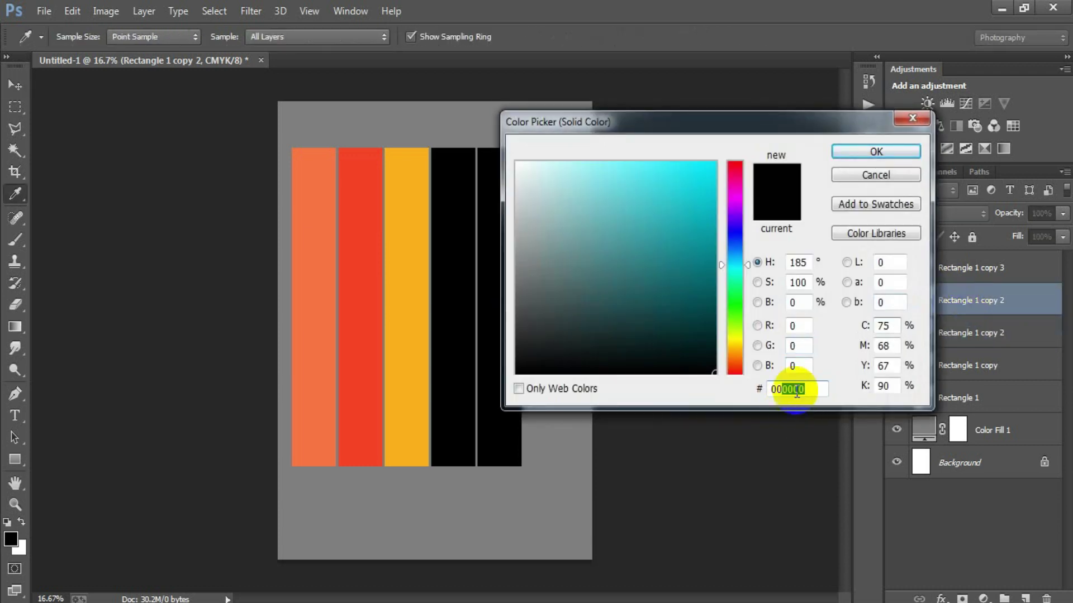
{"action": "type", "text": "54"}
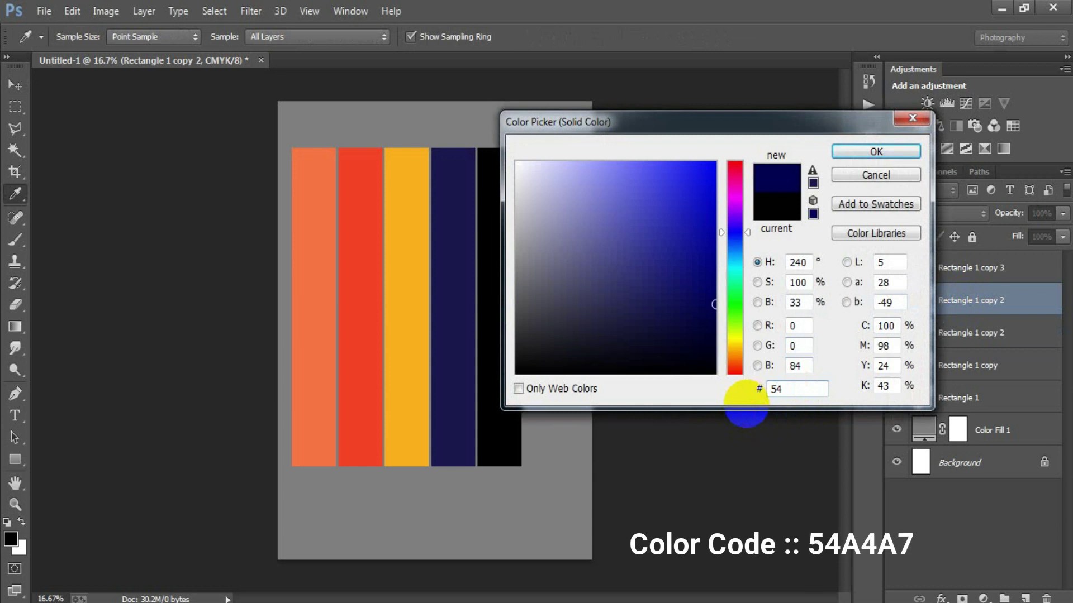
{"action": "type", "text": "04"}
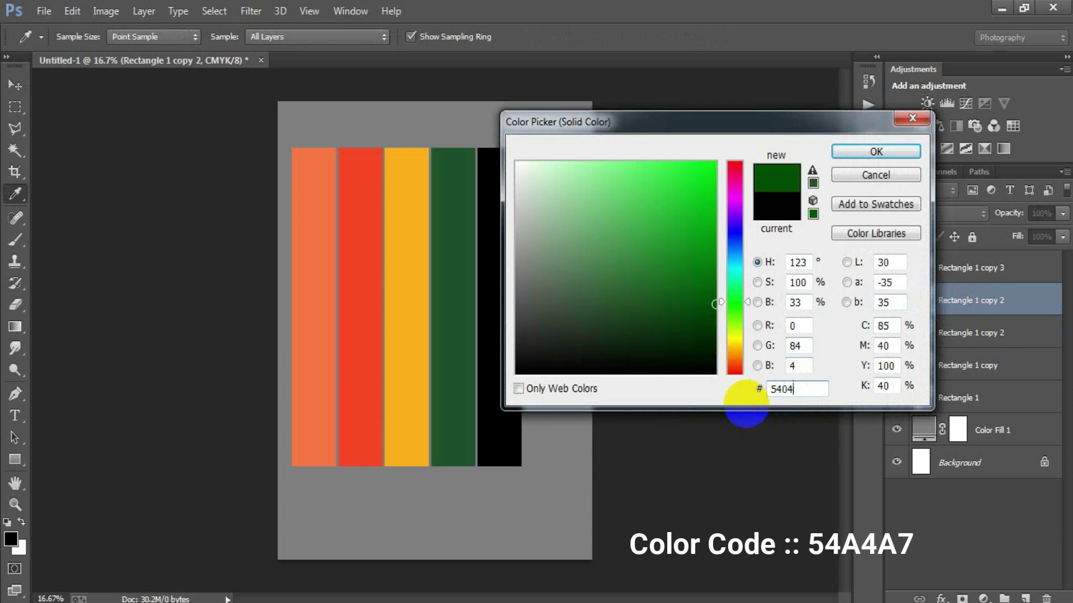
{"action": "key", "text": "BackSpace"}
{"action": "key", "text": "BackSpace"}
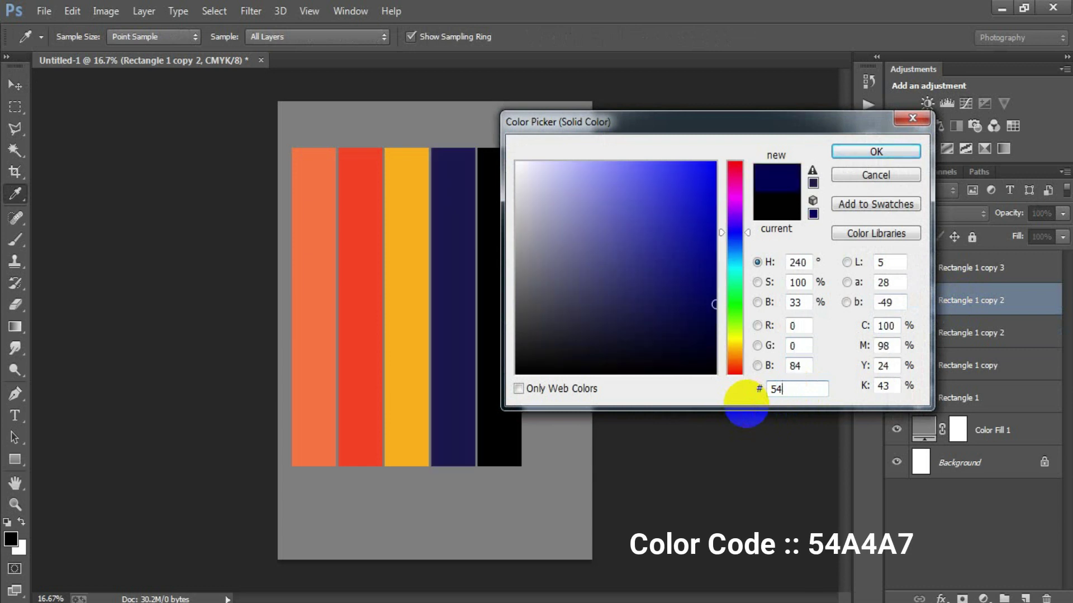
{"action": "type", "text": "A4"}
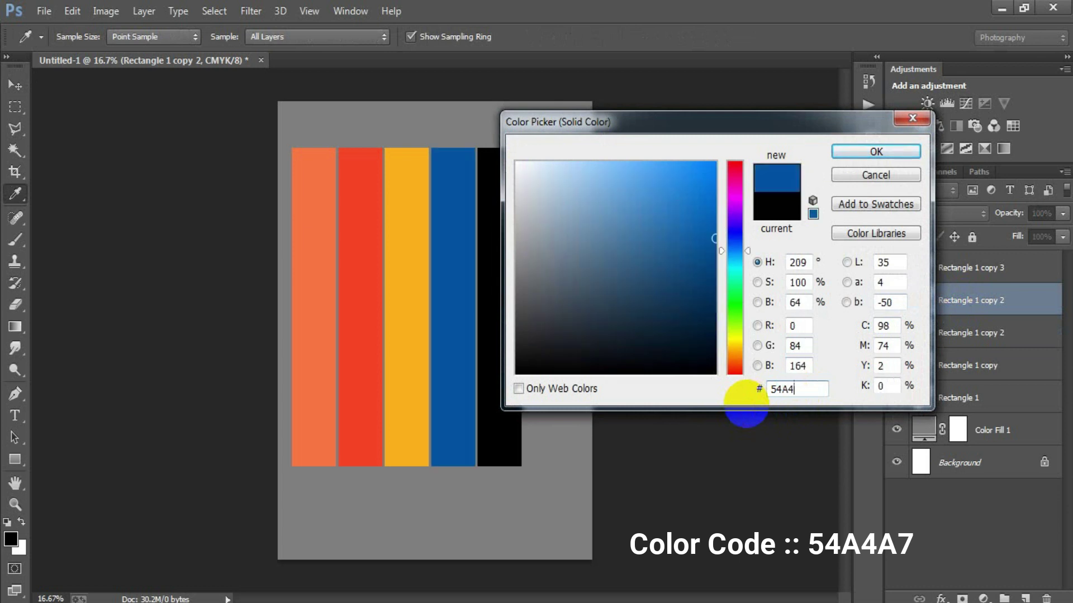
{"action": "type", "text": "A7"}
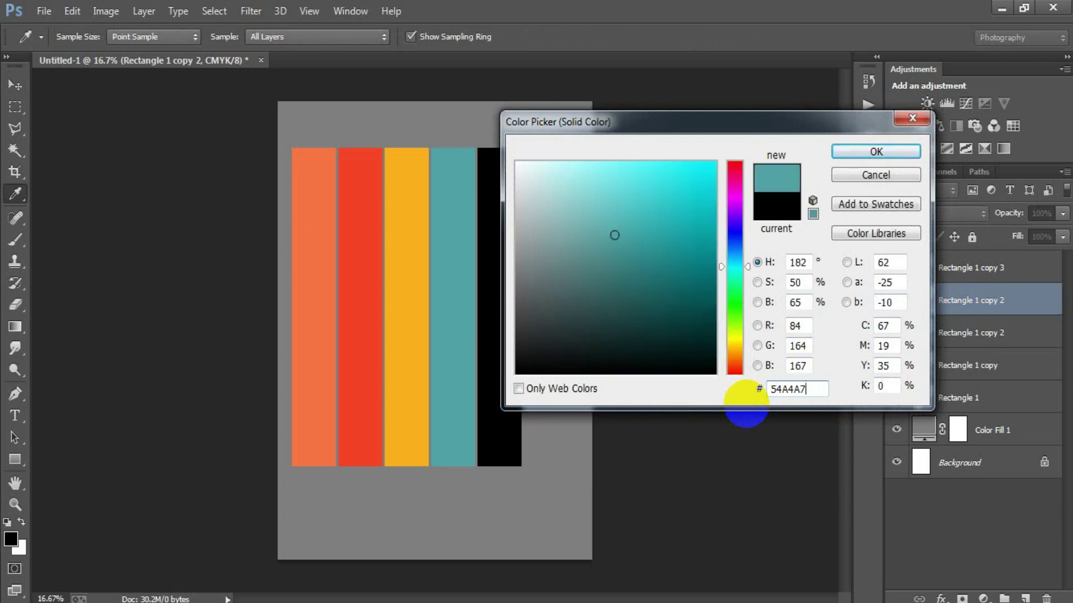
{"action": "left_click", "coordinate": [875, 149]}
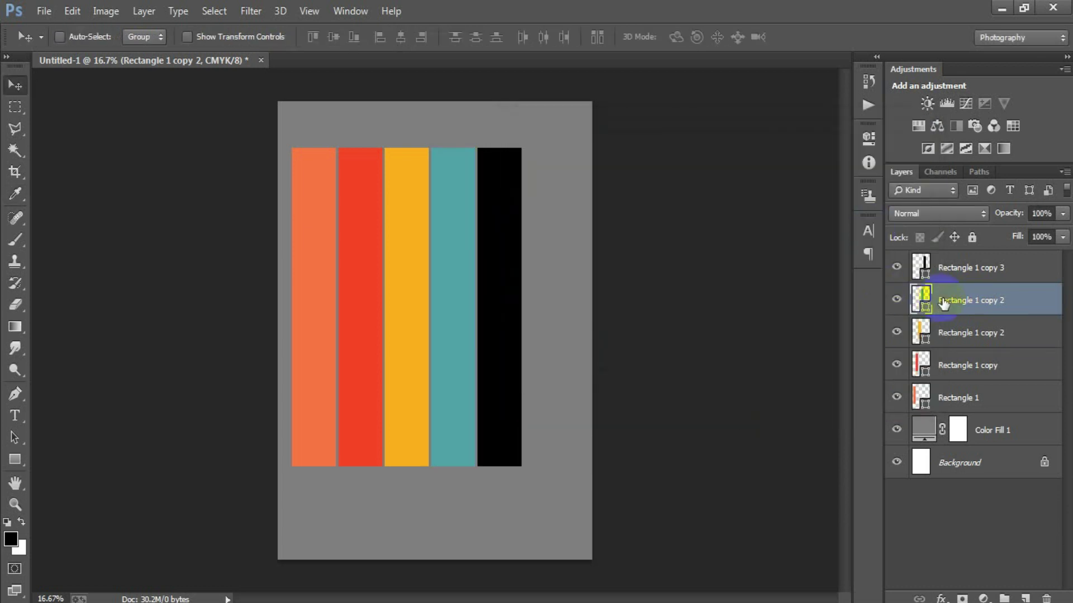
Recolour the fifth bar pale peach with hex FFC699
{"action": "left_click", "coordinate": [977, 279]}
{"action": "double_click", "coordinate": [921, 267]}
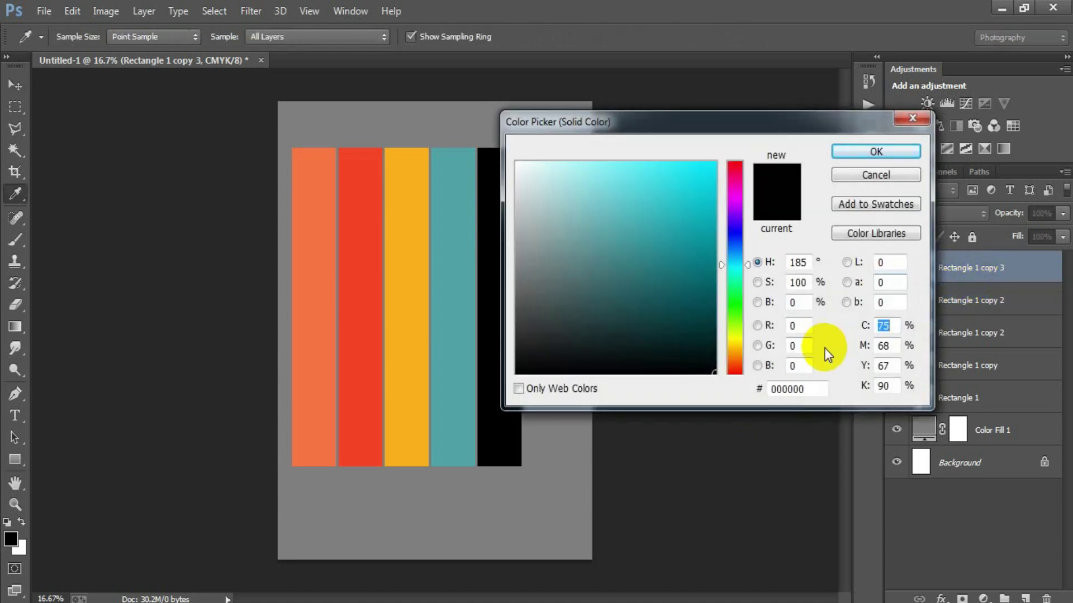
{"action": "left_click", "coordinate": [817, 387]}
{"action": "type", "text": "FF"}
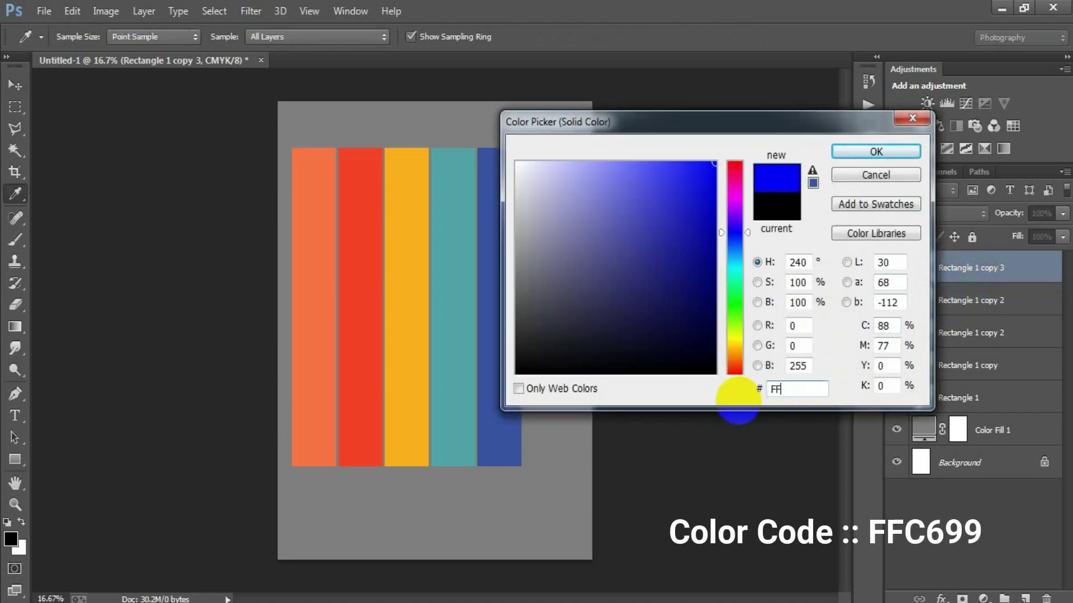
{"action": "type", "text": "C6"}
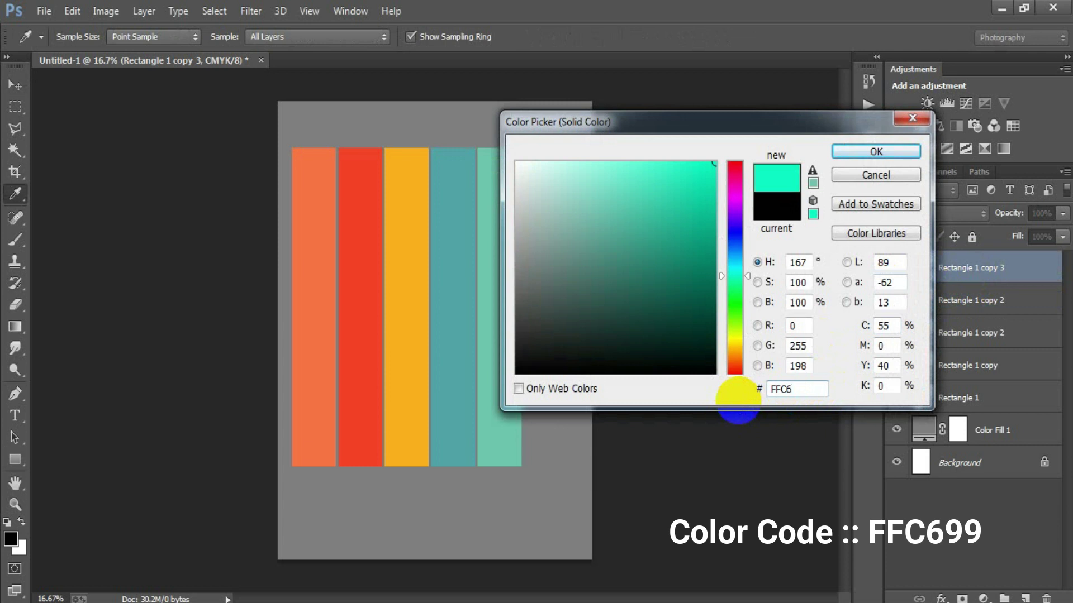
{"action": "type", "text": "99"}
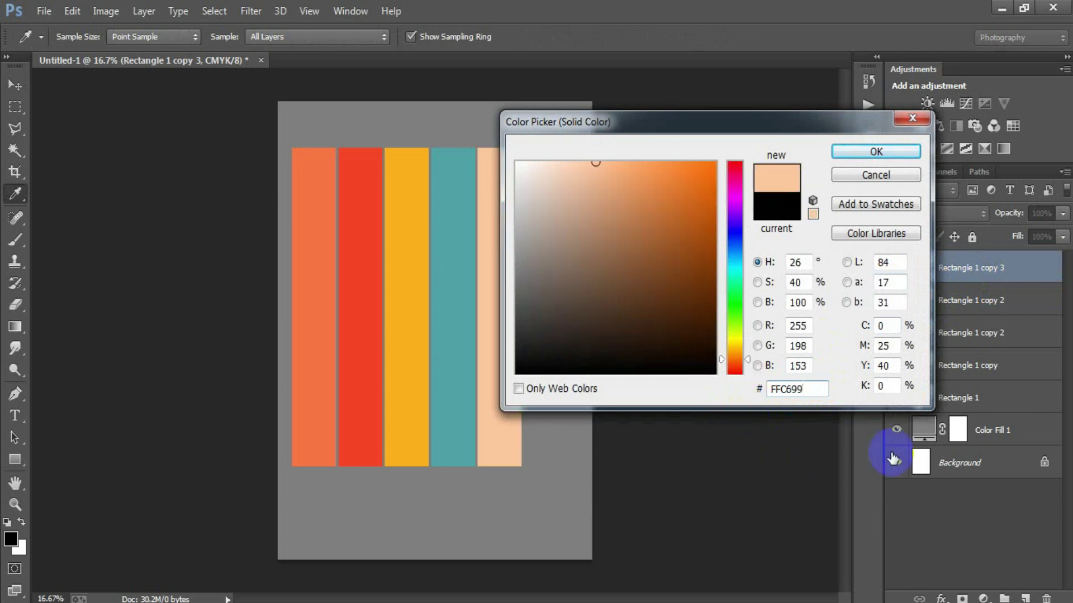
{"action": "left_click", "coordinate": [876, 152]}
Rasterize the five bar layers and merge them into one layer
{"action": "key", "text": "v"}
{"action": "left_click", "coordinate": [956, 397], "text": "shift"}
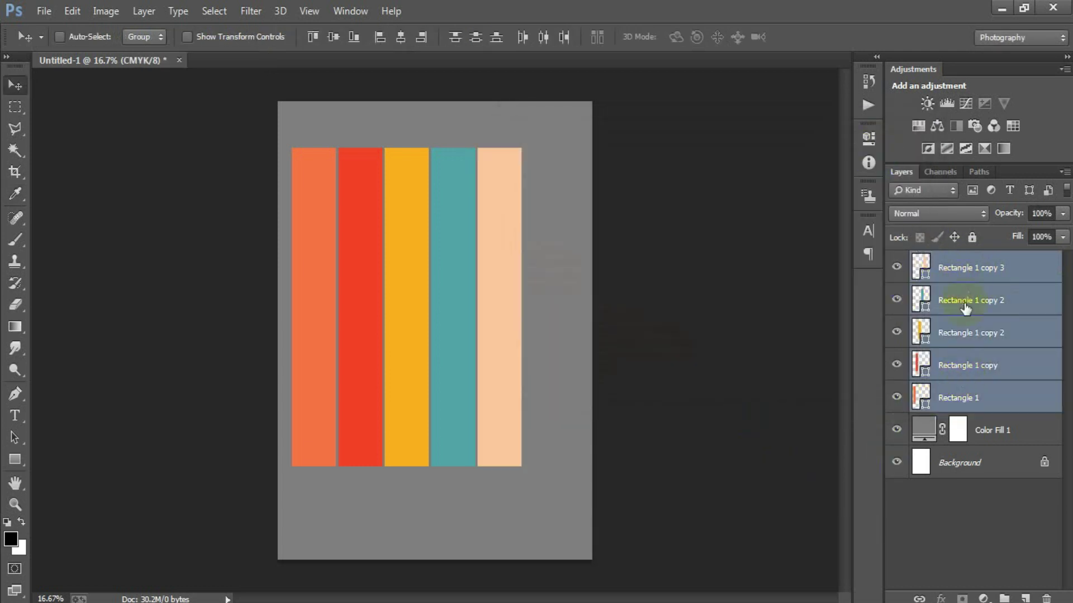
{"action": "right_click", "coordinate": [971, 323]}
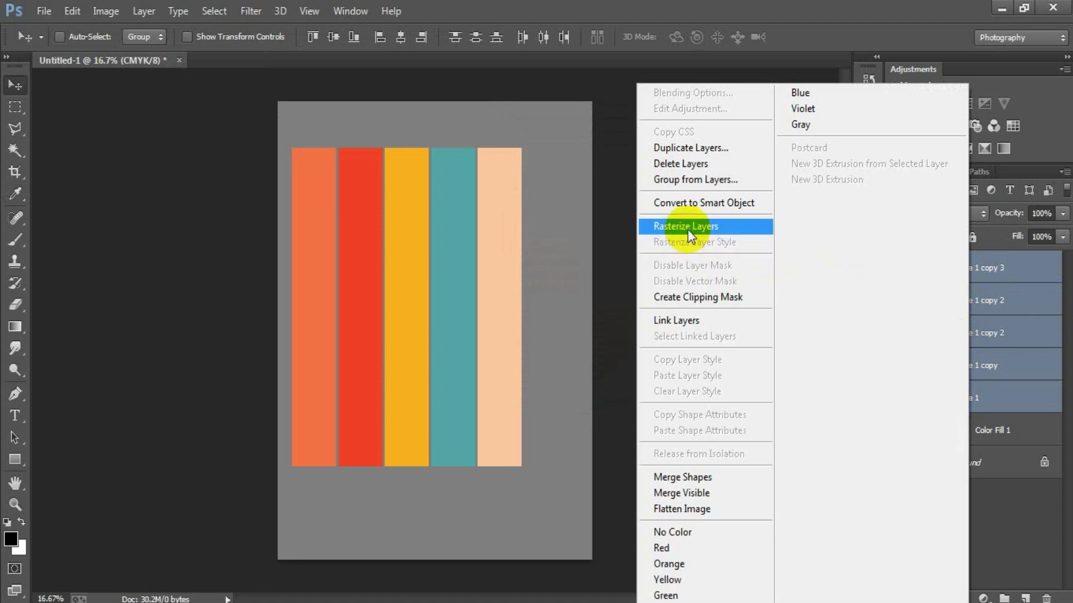
{"action": "left_click", "coordinate": [689, 230]}
{"action": "key", "text": "ctrl+e"}
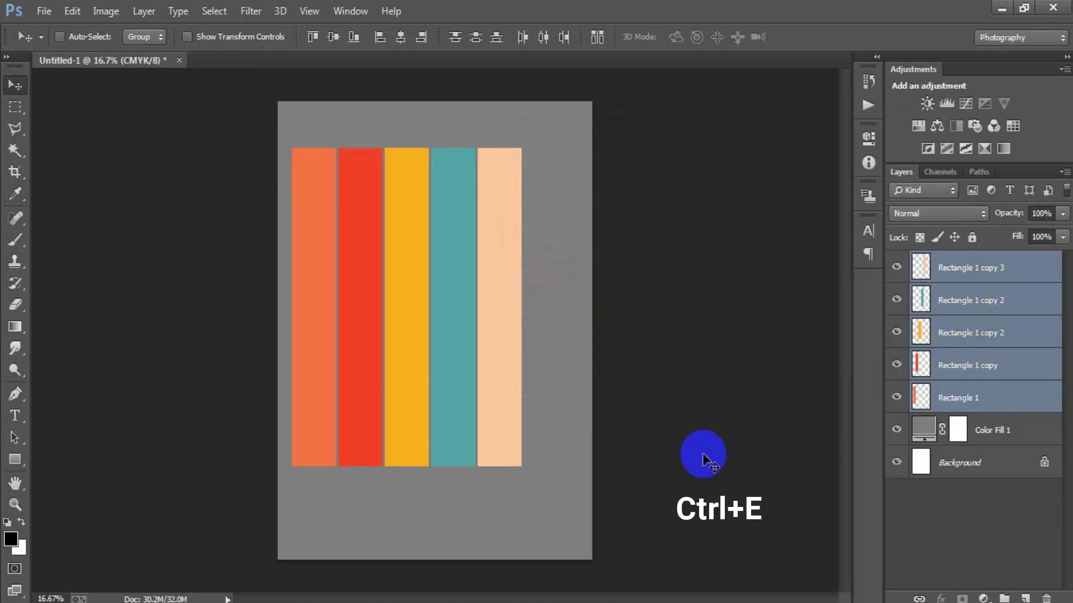
Centre the merged bars horizontally, enlarge them slightly, and add an empty layer above
{"action": "left_click", "coordinate": [948, 335], "text": "ctrl"}
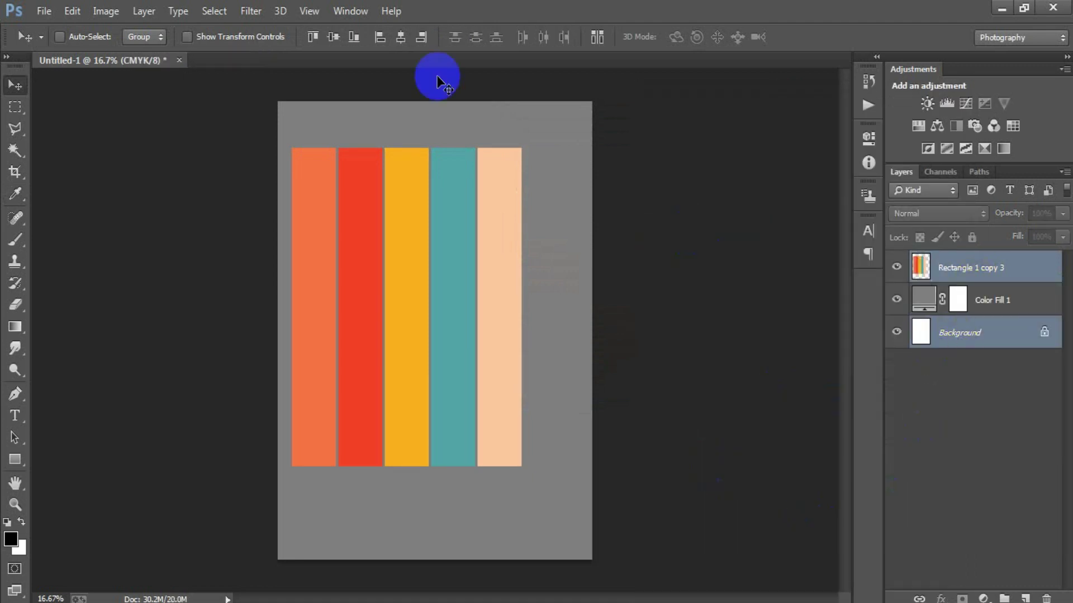
{"action": "left_click", "coordinate": [402, 41]}
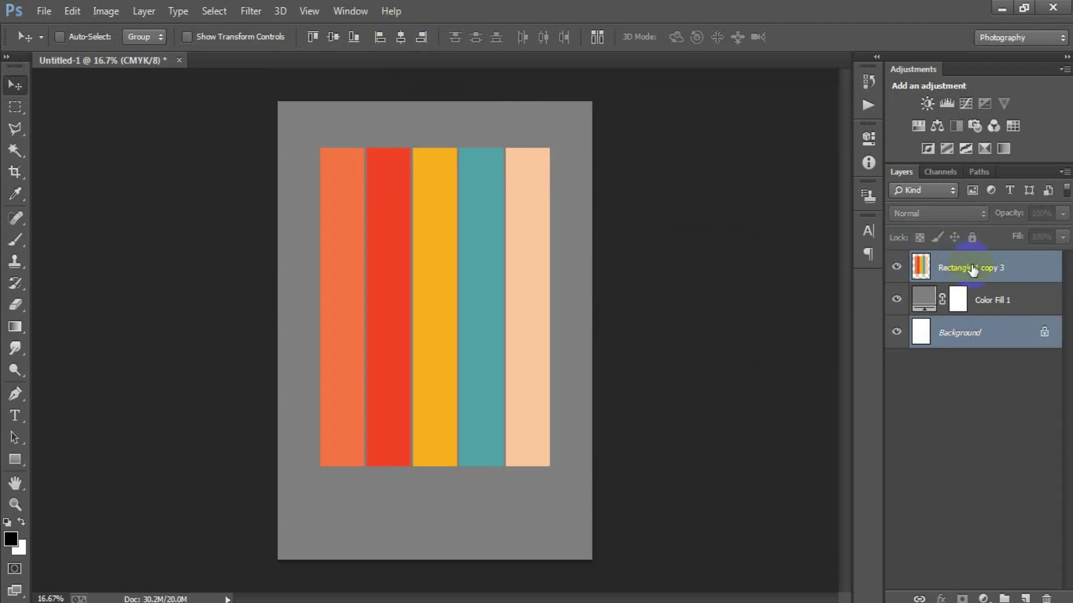
{"action": "left_click", "coordinate": [916, 262]}
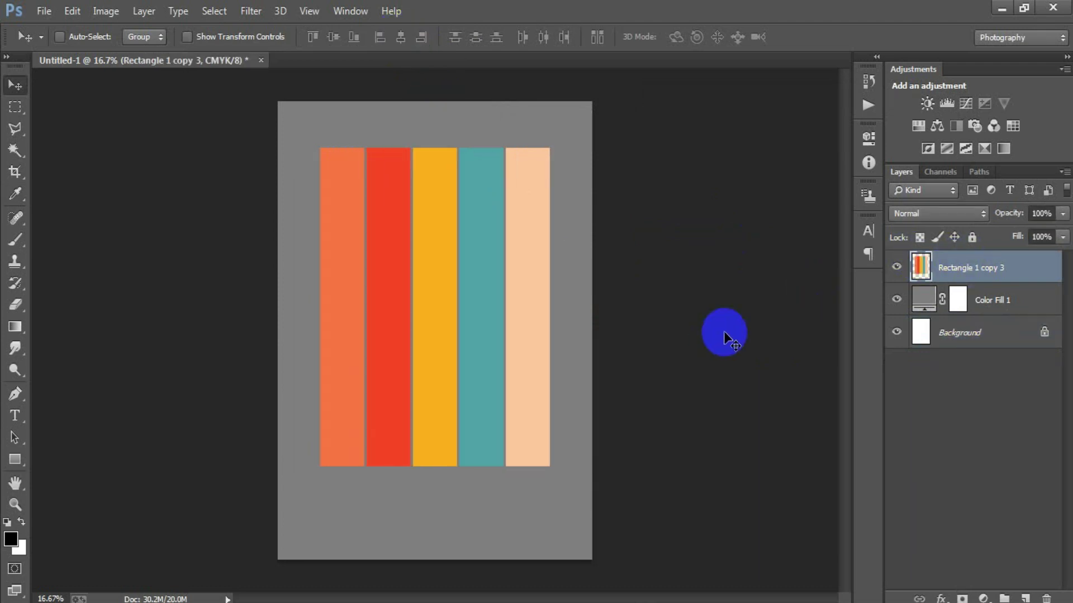
{"action": "key", "text": "ctrl+t"}
{"action": "left_click_drag", "start_coordinate": [549, 466], "coordinate": [560, 476]}
{"action": "left_click", "coordinate": [710, 37]}
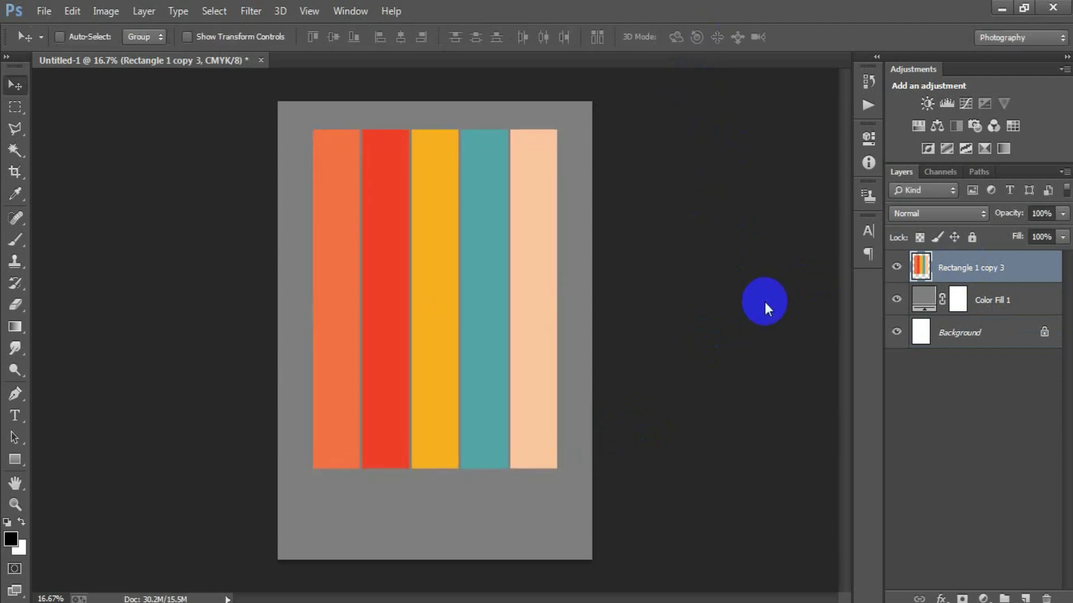
{"action": "left_click", "coordinate": [1025, 598]}
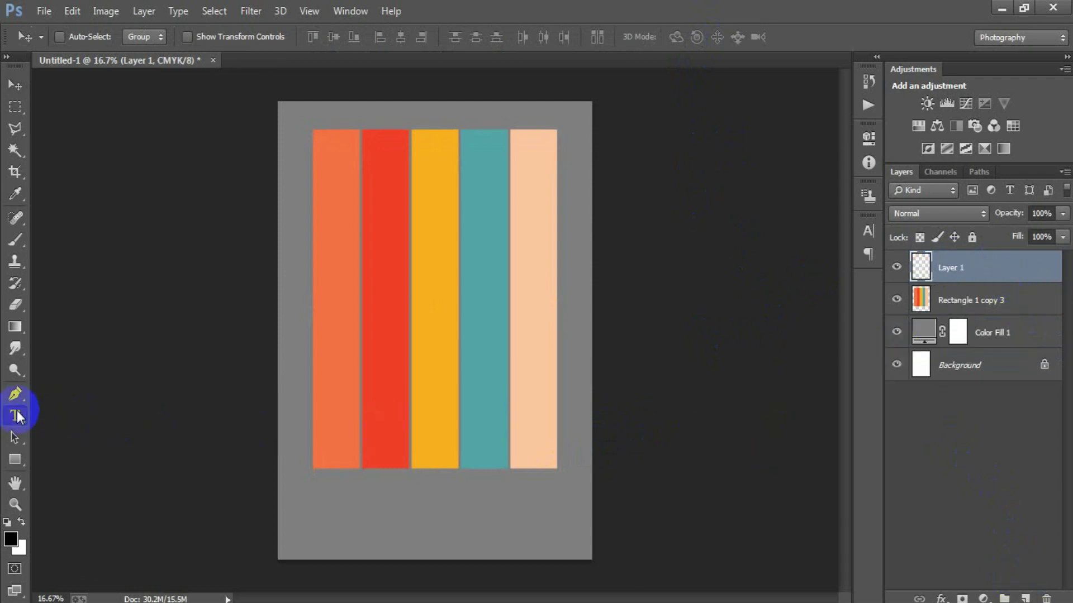
Add a black E text layer in Alfa Slab One and enlarge its font size
{"action": "left_click_drag", "start_coordinate": [15, 416], "coordinate": [69, 414]}
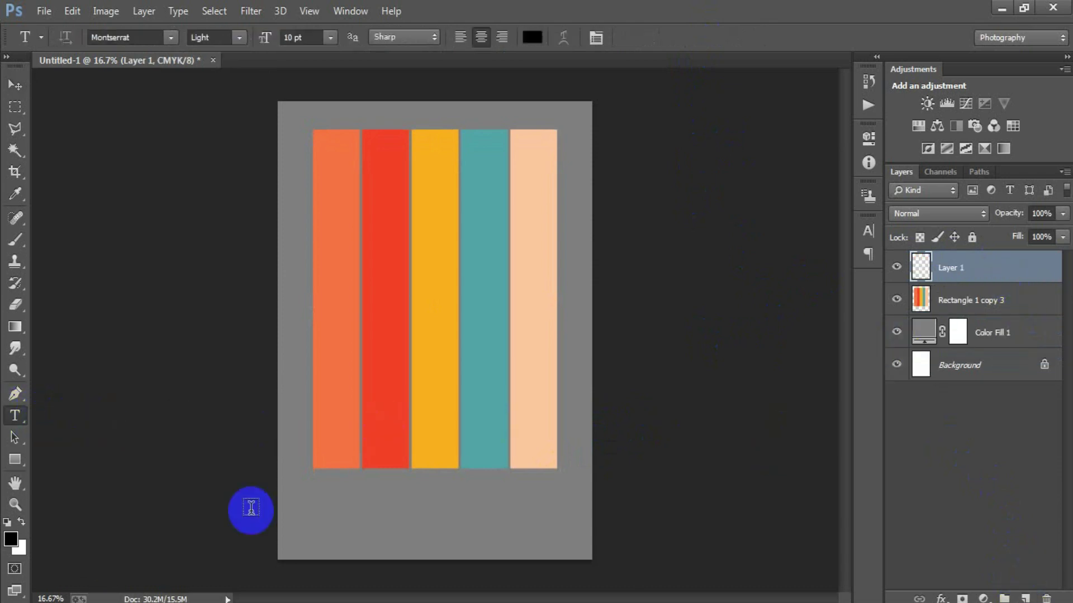
{"action": "left_click", "coordinate": [339, 499]}
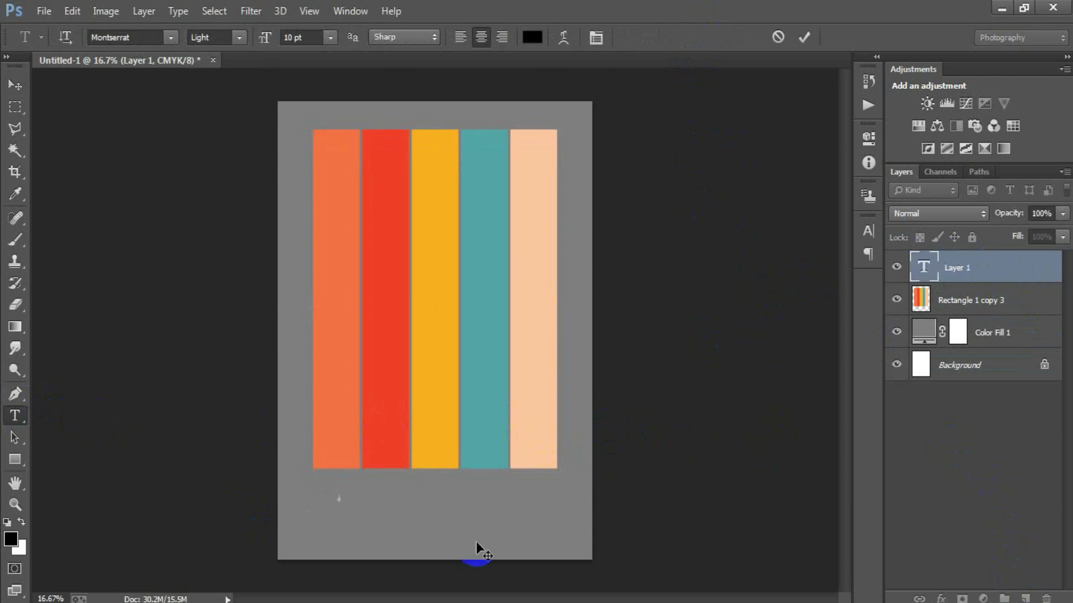
{"action": "left_click", "coordinate": [15, 85]}
{"action": "left_click", "coordinate": [868, 231]}
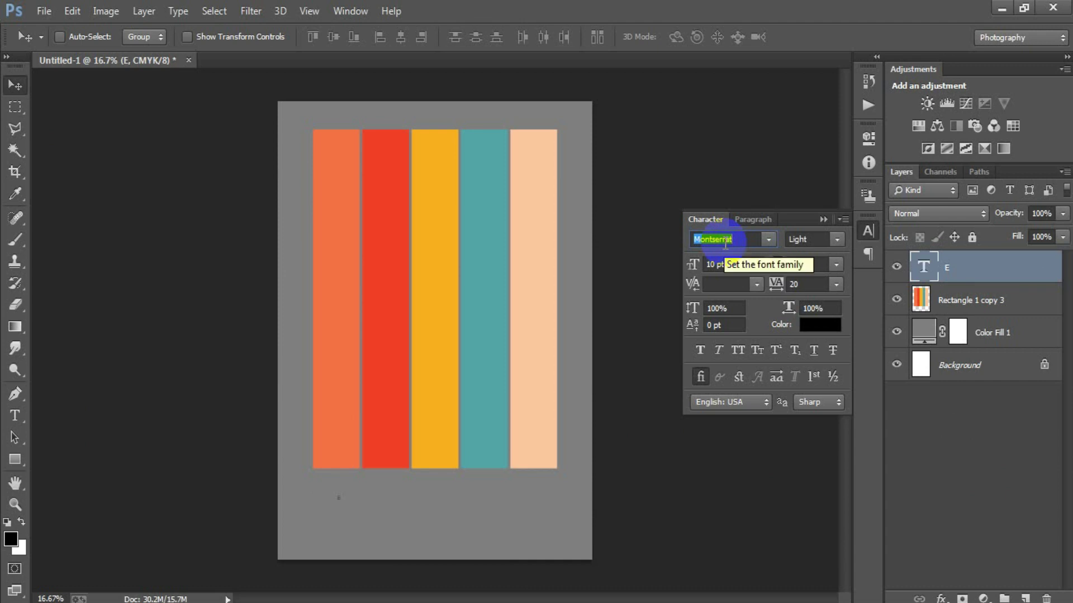
{"action": "type", "text": "Alfa Slab One"}
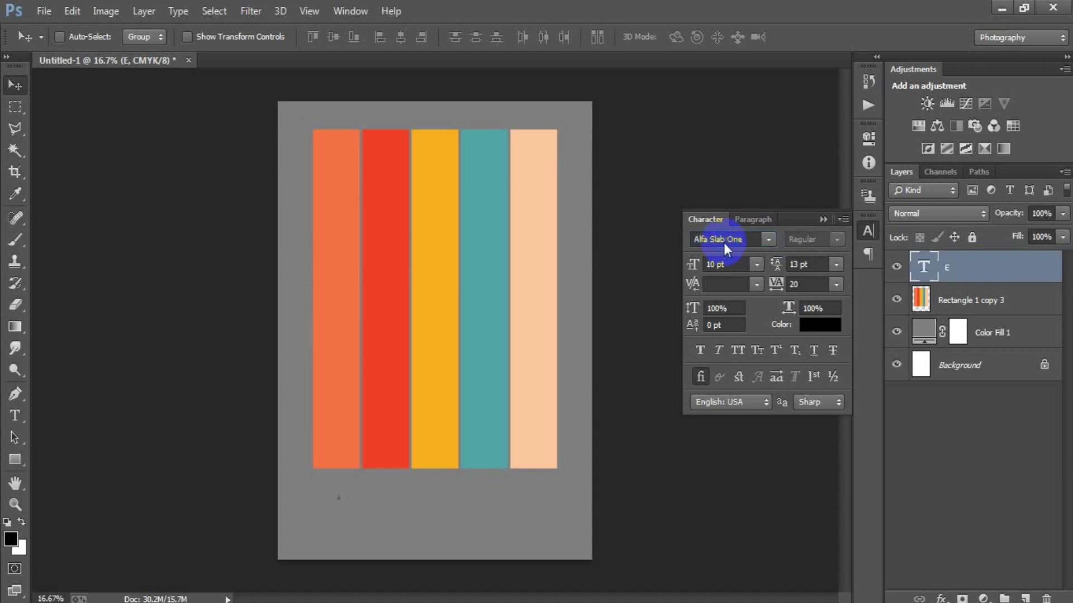
{"action": "left_click_drag", "start_coordinate": [692, 269], "coordinate": [699, 272]}
Move the E to the top of the orange bar, scale it to about 73 pt, and duplicate it
{"action": "left_click_drag", "start_coordinate": [338, 497], "coordinate": [338, 177]}
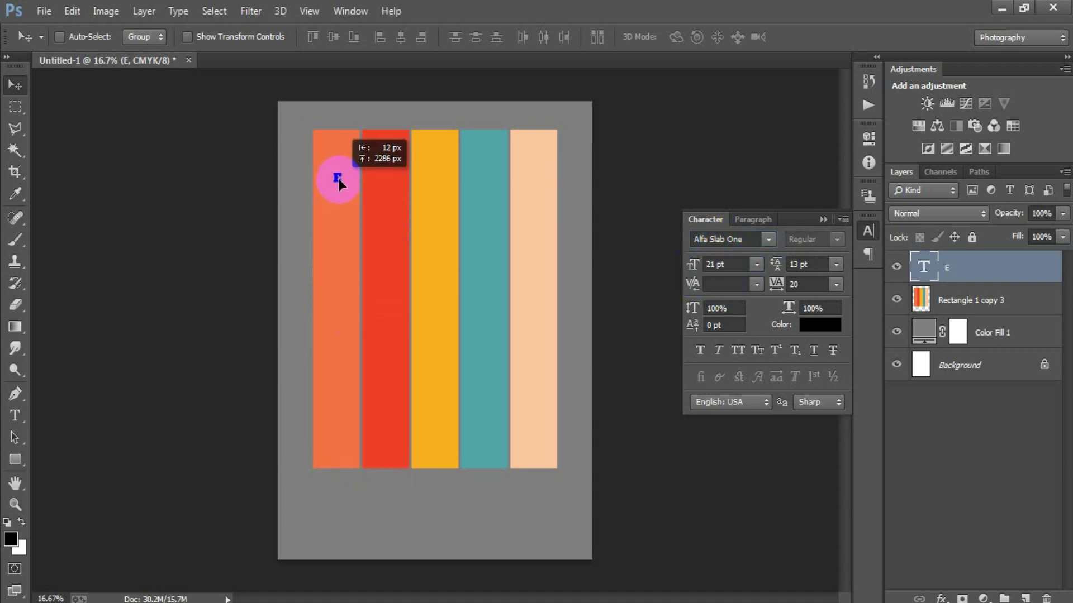
{"action": "key", "text": "ctrl+t"}
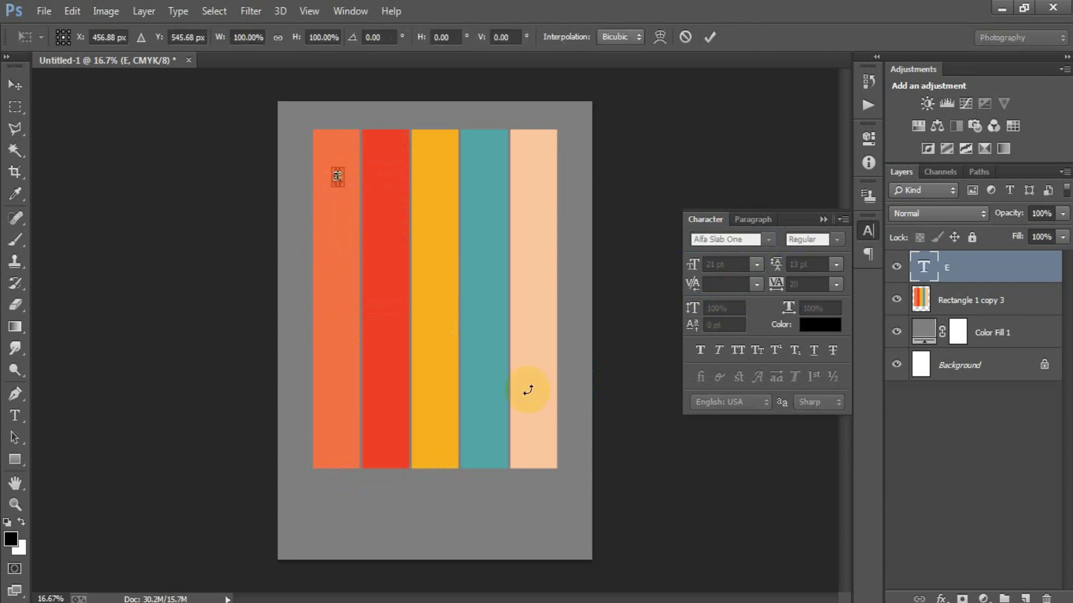
{"action": "left_click_drag", "start_coordinate": [340, 190], "coordinate": [353, 202]}
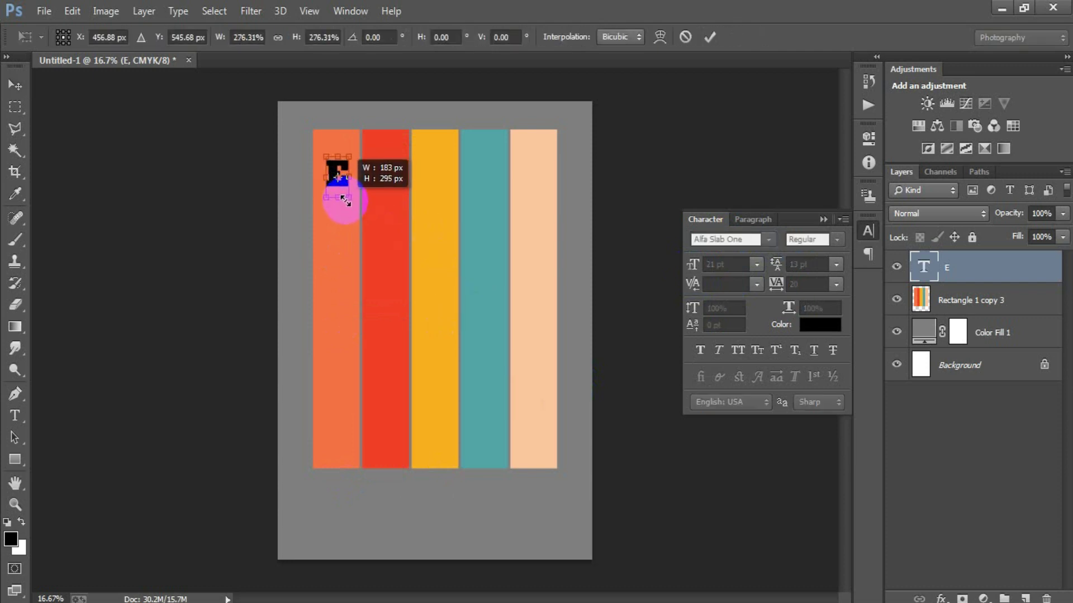
{"action": "left_click", "coordinate": [708, 38]}
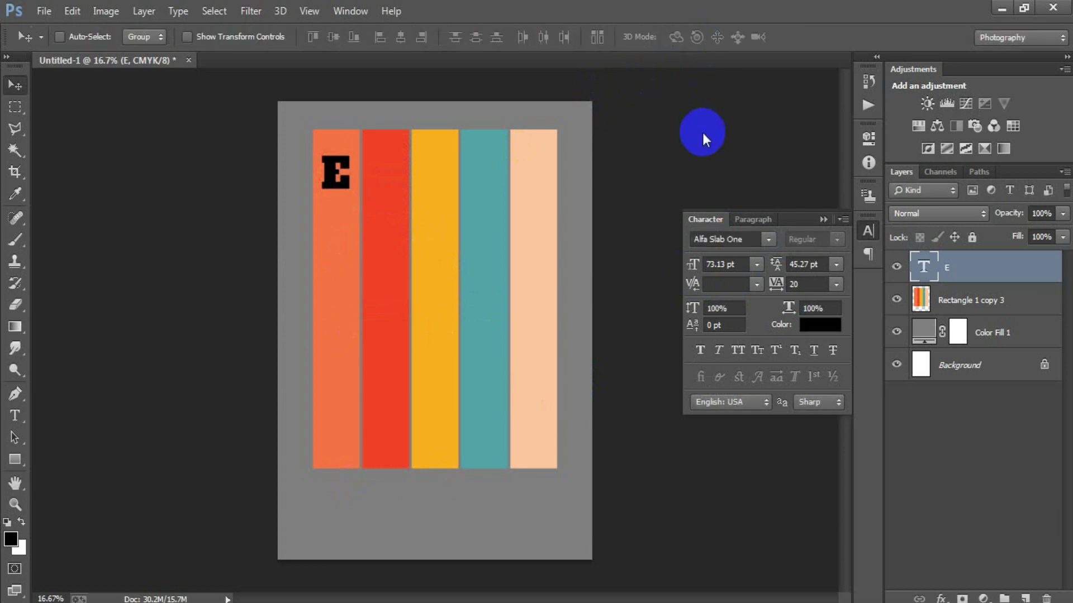
{"action": "key", "text": "ctrl+j"}
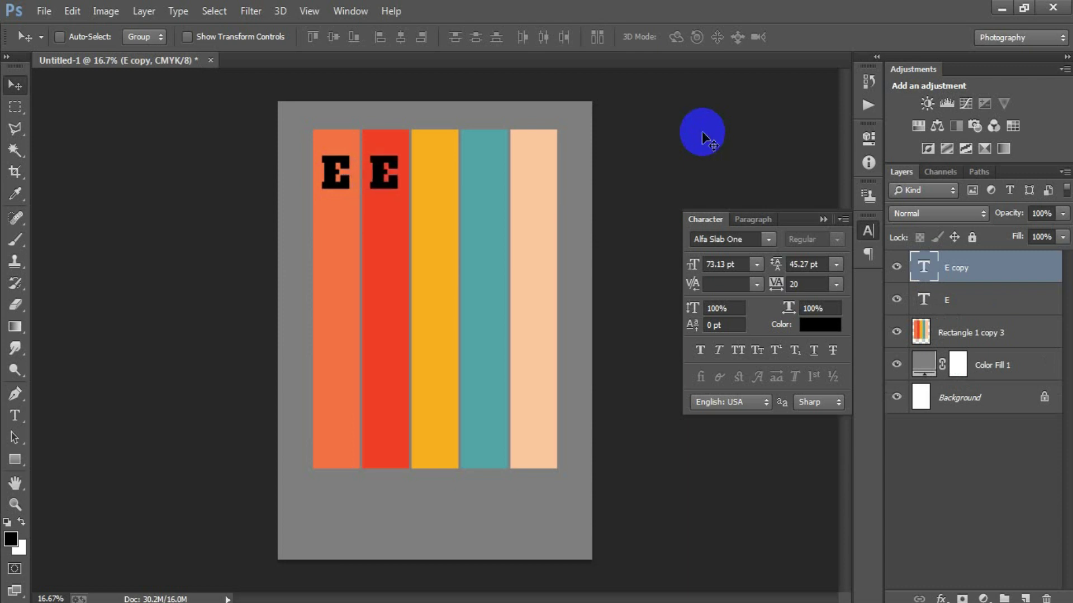
Change the copied letter to N on the red bar
{"action": "double_click", "coordinate": [924, 268]}
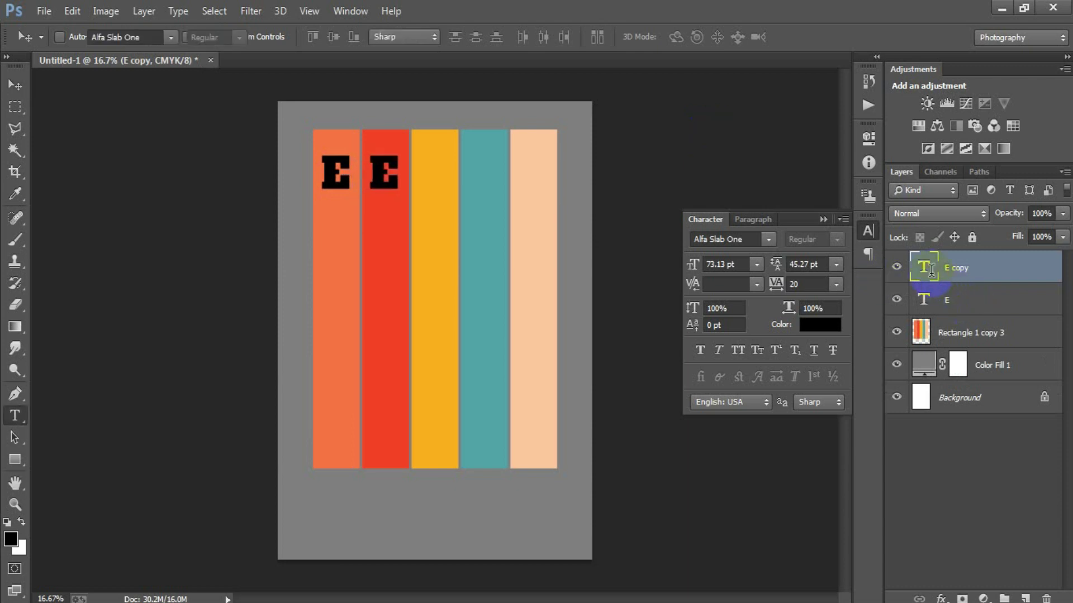
{"action": "type", "text": "N"}
{"action": "left_click", "coordinate": [804, 37]}
{"action": "key", "text": "v"}
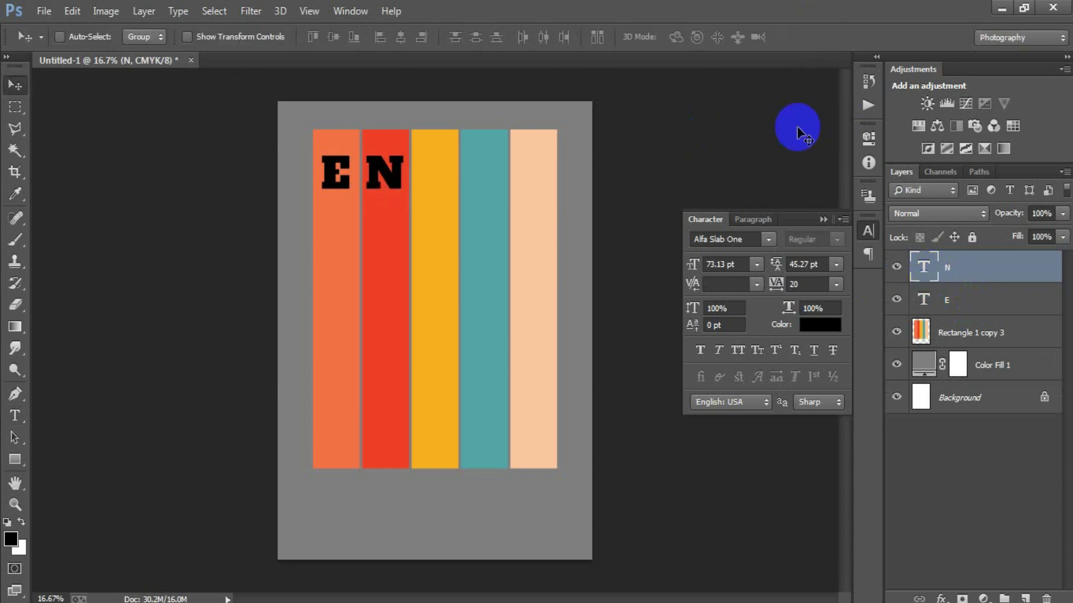
Duplicate the N onto the yellow bar and change it to J
{"action": "key", "text": "ctrl+j"}
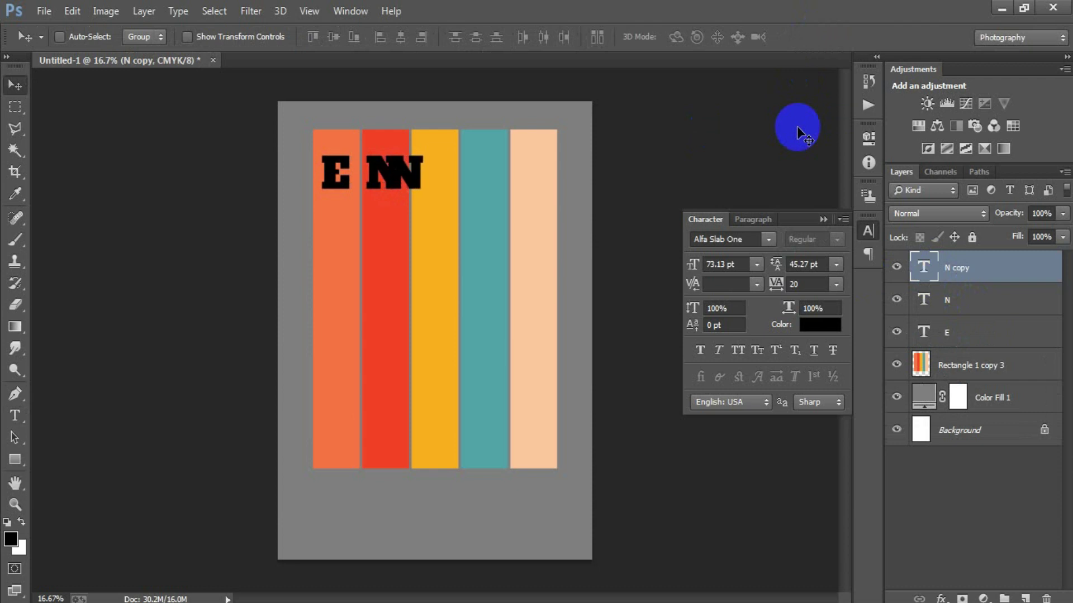
{"action": "key", "text": "shift+Right"}
{"action": "key", "text": "shift+Right"}
{"action": "key", "text": "shift+Right"}
{"action": "key", "text": "shift+Right"}
{"action": "key", "text": "shift+Right"}
{"action": "key", "text": "shift+Right"}
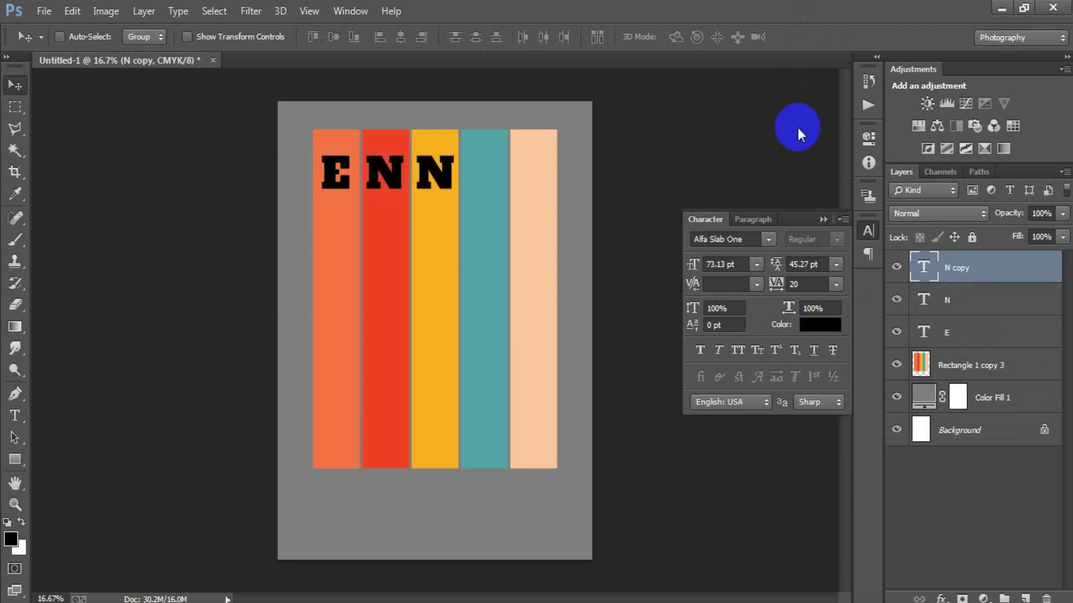
{"action": "double_click", "coordinate": [923, 268]}
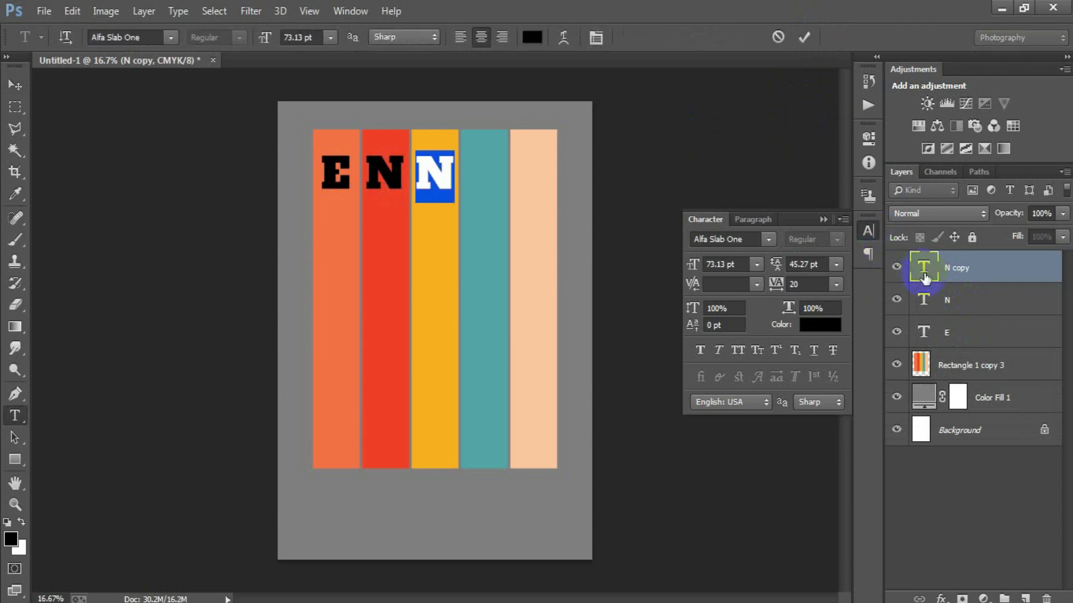
{"action": "type", "text": "J"}
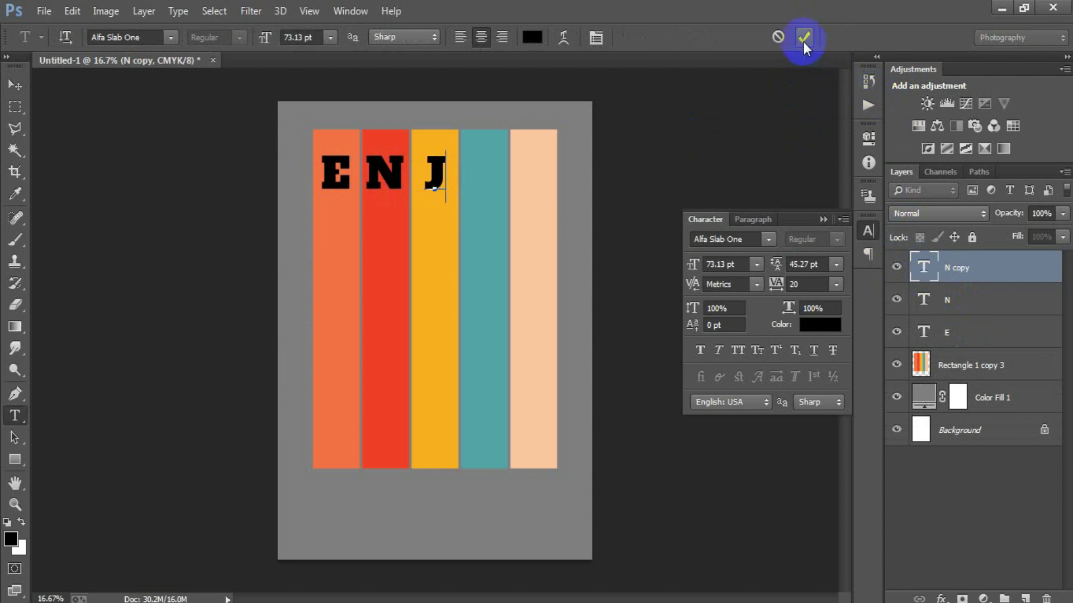
{"action": "left_click", "coordinate": [803, 39]}
Shift the copy onto the teal bar and change it to O
{"action": "key", "text": "shift+Right"}
{"action": "key", "text": "shift+Right"}
{"action": "key", "text": "shift+Right"}
{"action": "key", "text": "shift+Right"}
{"action": "key", "text": "shift+Right"}
{"action": "key", "text": "shift+Right"}
{"action": "key", "text": "shift+Right"}
{"action": "key", "text": "shift+Right"}
{"action": "key", "text": "shift+Right"}
{"action": "key", "text": "shift+Right"}
{"action": "key", "text": "shift+Right"}
{"action": "key", "text": "shift+Right"}
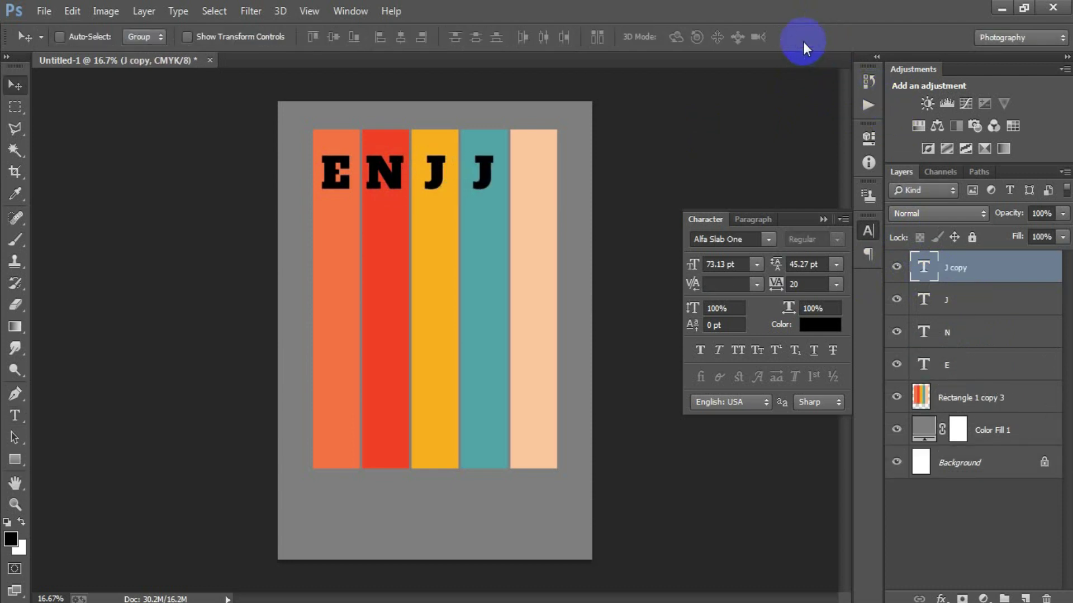
{"action": "double_click", "coordinate": [925, 267]}
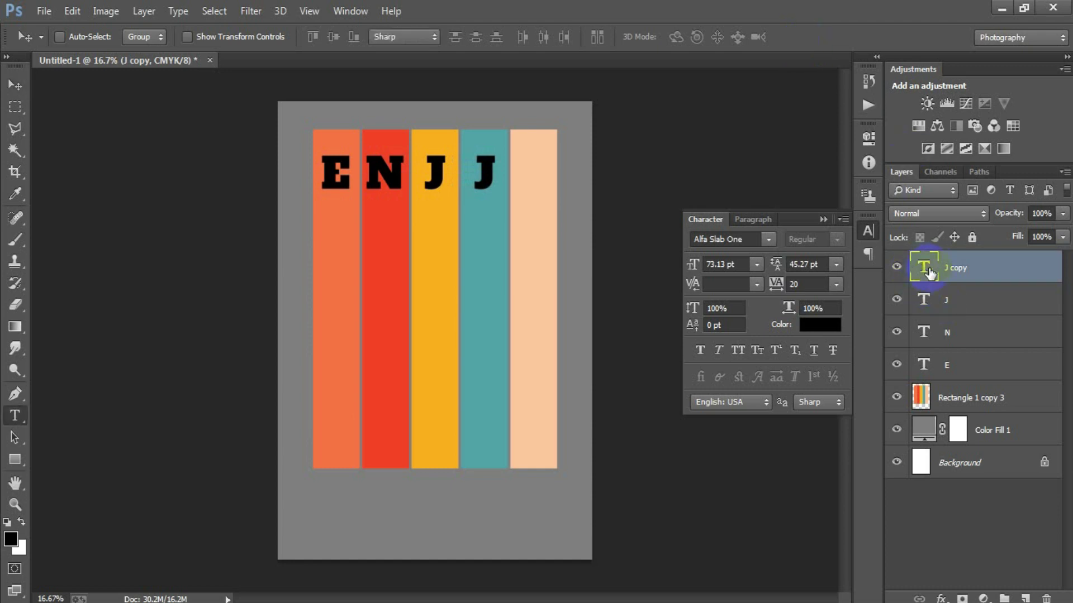
{"action": "type", "text": "O"}
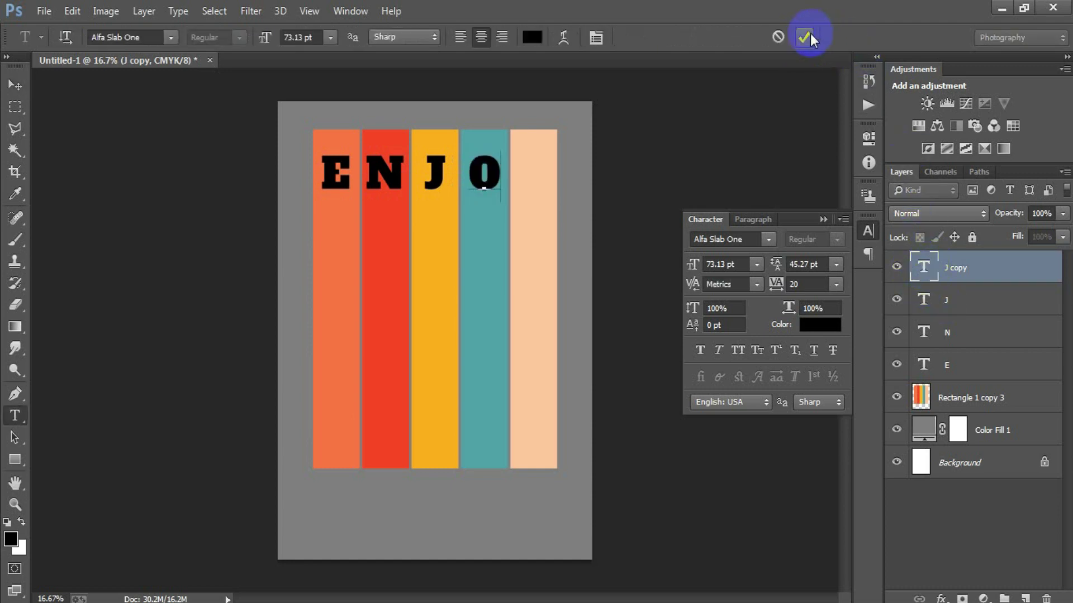
{"action": "left_click", "coordinate": [804, 37]}
{"action": "key", "text": "v"}
Duplicate the O onto the peach bar as Y, then select all five letter layers
{"action": "key", "text": "ctrl+j"}
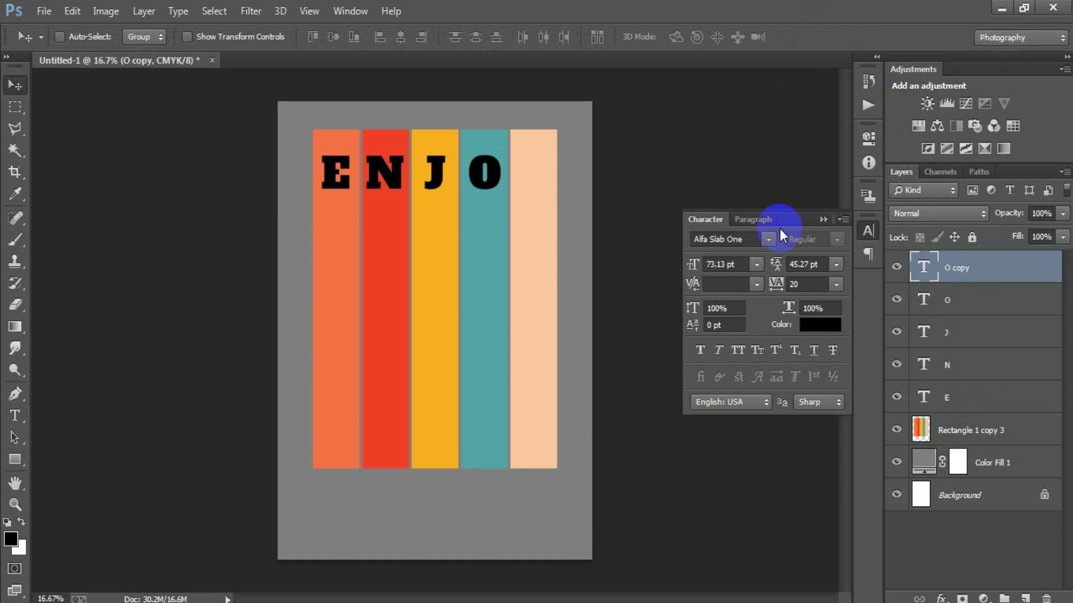
{"action": "key", "text": "shift+Right"}
{"action": "key", "text": "shift+Right"}
{"action": "key", "text": "shift+Right"}
{"action": "key", "text": "shift+Right"}
{"action": "key", "text": "shift+Right"}
{"action": "key", "text": "shift+Right"}
{"action": "key", "text": "shift+Right"}
{"action": "key", "text": "shift+Right"}
{"action": "key", "text": "shift+Right"}
{"action": "key", "text": "shift+Right"}
{"action": "key", "text": "shift+Right"}
{"action": "key", "text": "shift+Right"}
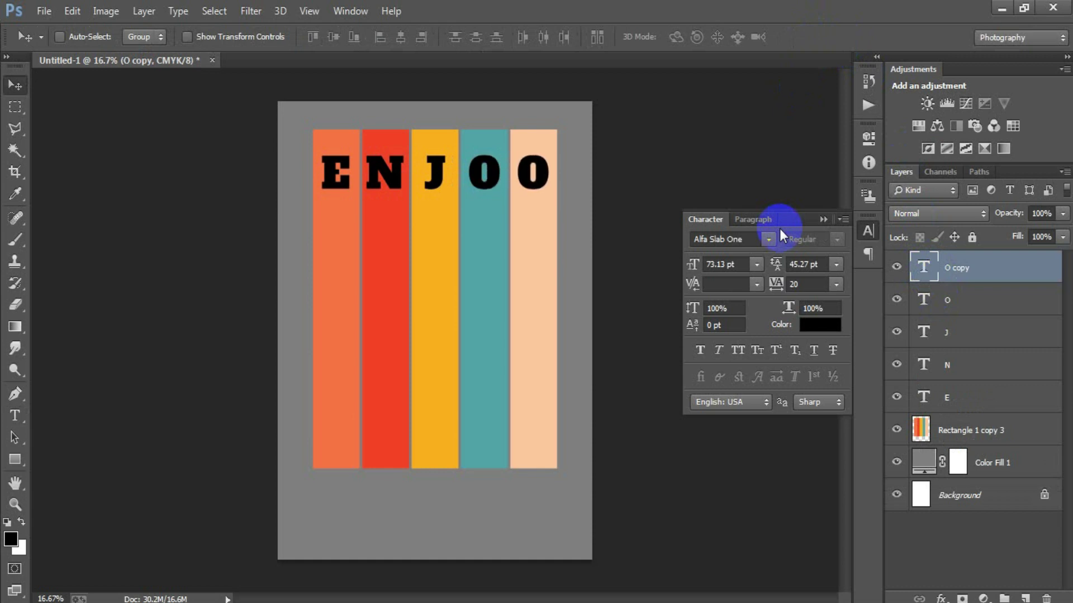
{"action": "double_click", "coordinate": [923, 268]}
{"action": "type", "text": "Y"}
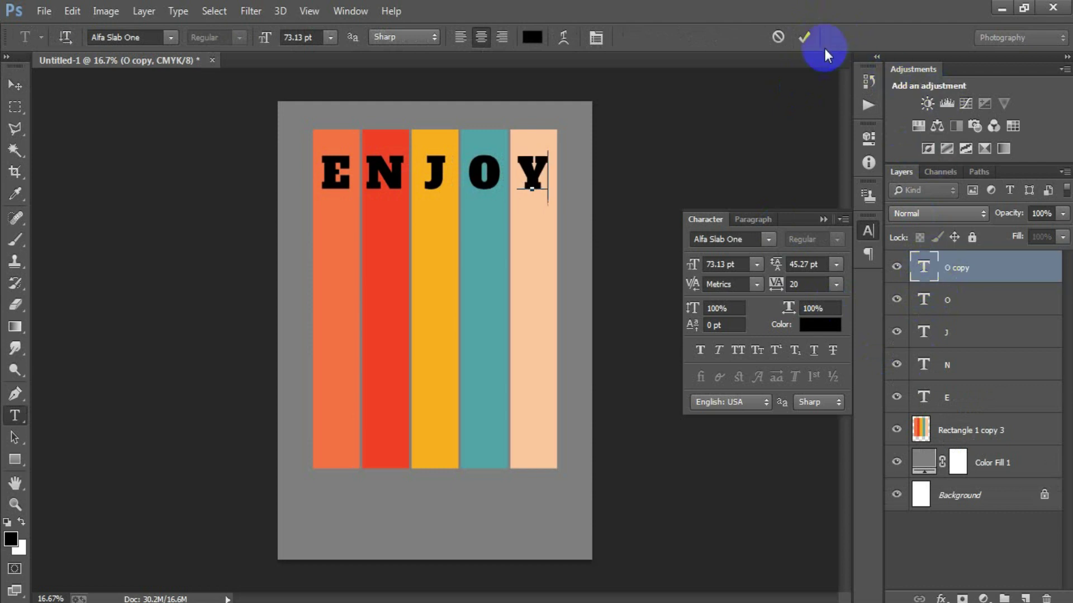
{"action": "left_click", "coordinate": [805, 37]}
{"action": "key", "text": "v"}
{"action": "left_click", "coordinate": [951, 396], "text": "shift"}
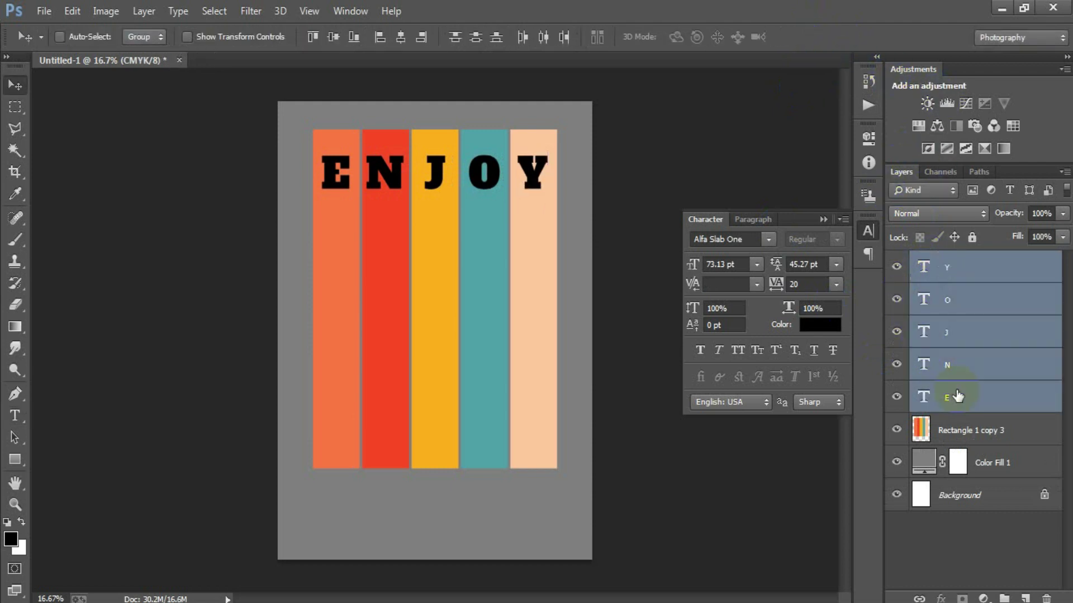
Distribute the ENJOY letters evenly, merge them into one layer, and nudge it up
{"action": "left_click", "coordinate": [544, 37]}
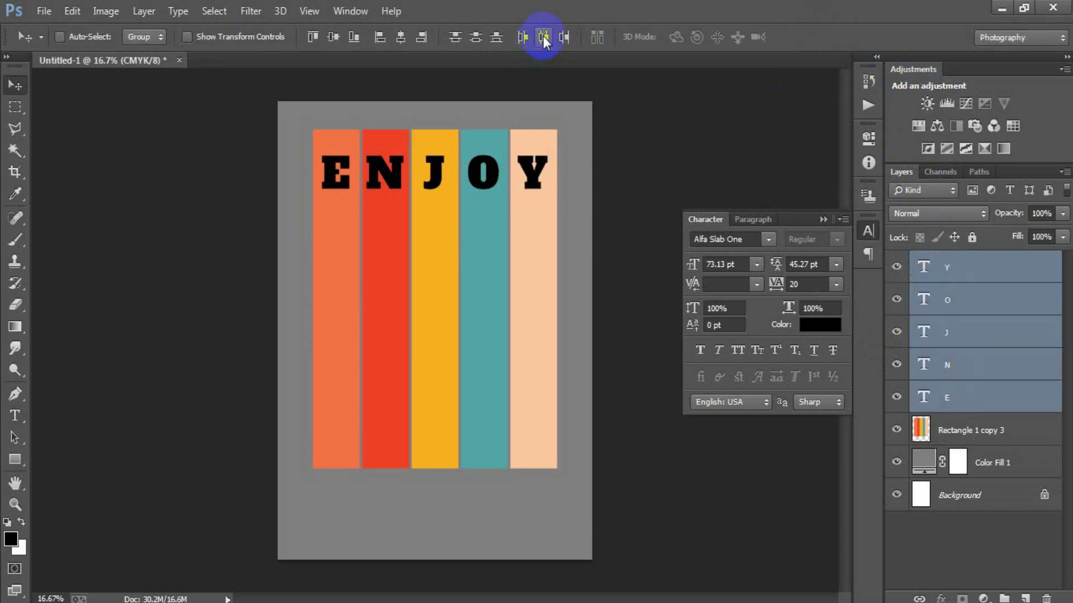
{"action": "key", "text": "ctrl+e"}
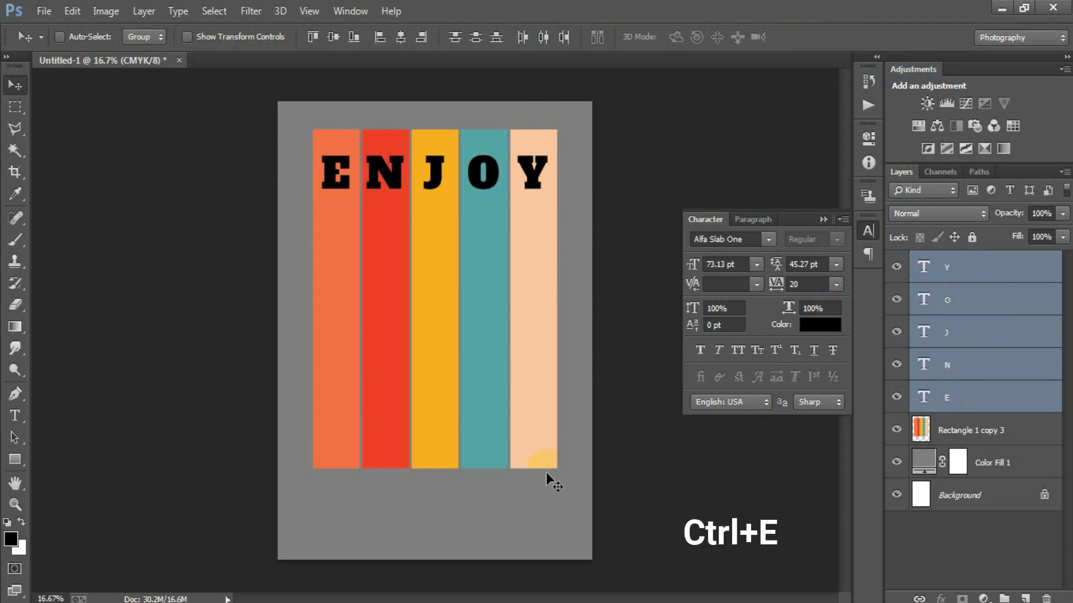
{"action": "left_click", "coordinate": [823, 219]}
{"action": "left_click", "coordinate": [896, 267]}
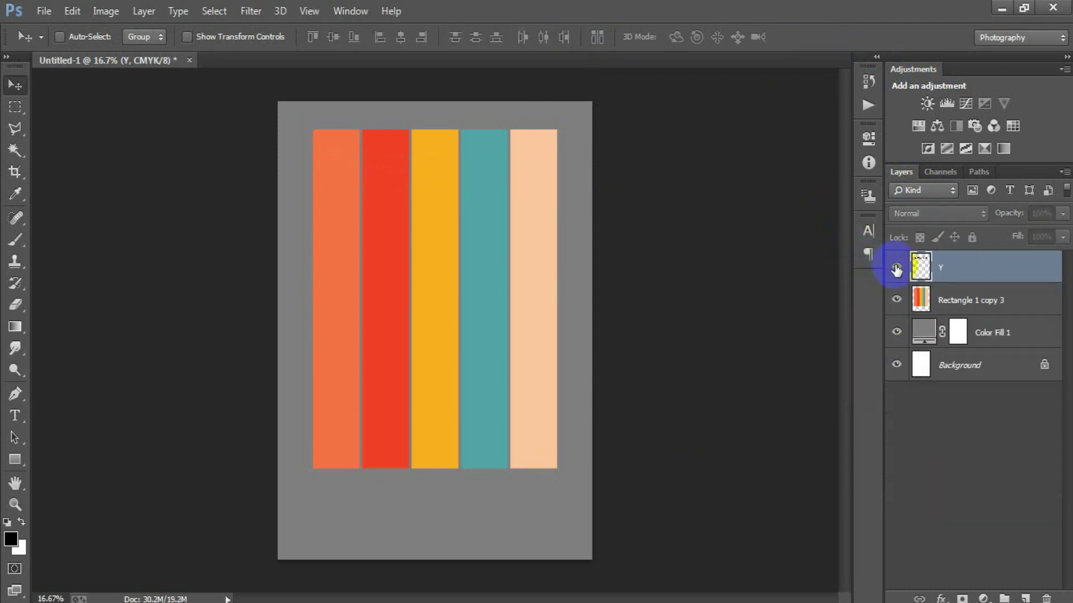
{"action": "key", "text": "shift+Up"}
{"action": "key", "text": "shift+Up"}
{"action": "key", "text": "shift+Up"}
{"action": "key", "text": "shift+Up"}
{"action": "key", "text": "shift+Up"}
{"action": "key", "text": "shift+Up"}
{"action": "key", "text": "shift+Up"}
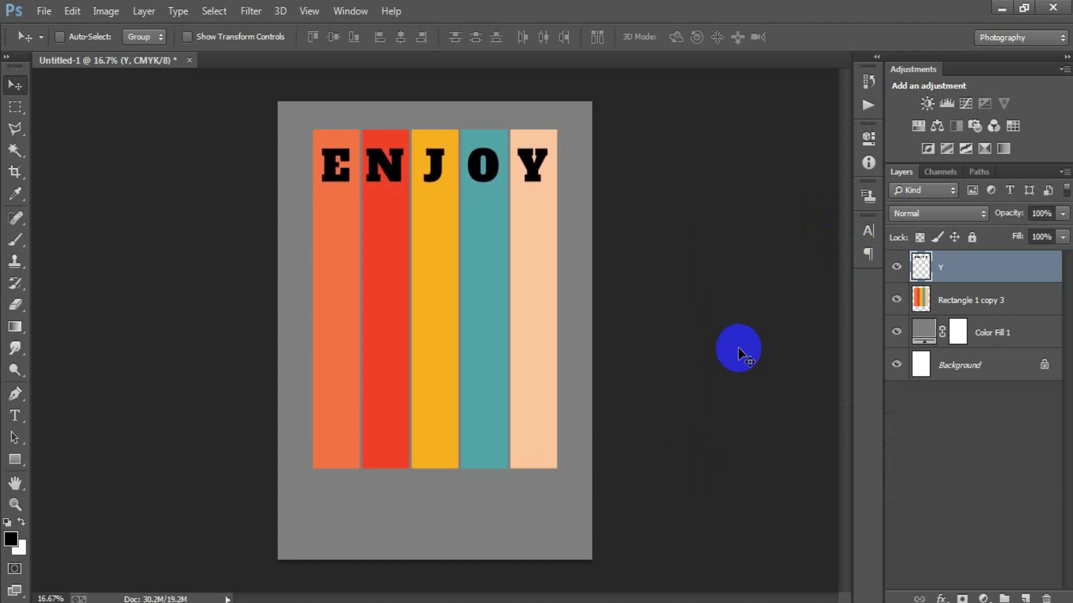
Place the linked NYC skyline image and scale it to span the poster across the lower bars
{"action": "left_click", "coordinate": [44, 11]}
{"action": "left_click", "coordinate": [109, 266]}
{"action": "double_click", "coordinate": [570, 149]}
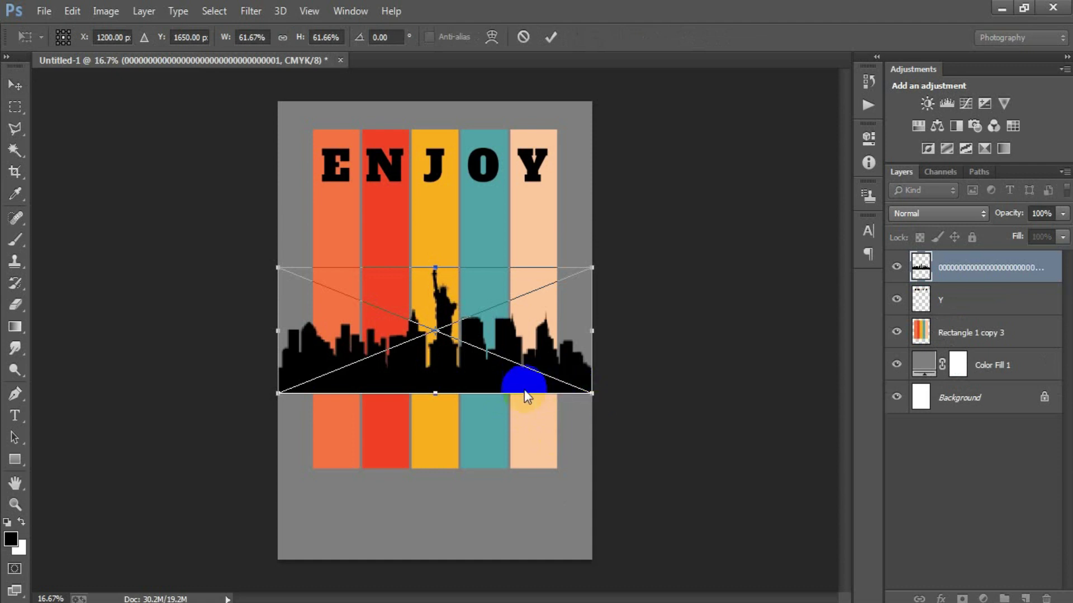
{"action": "left_click_drag", "start_coordinate": [524, 392], "coordinate": [523, 456]}
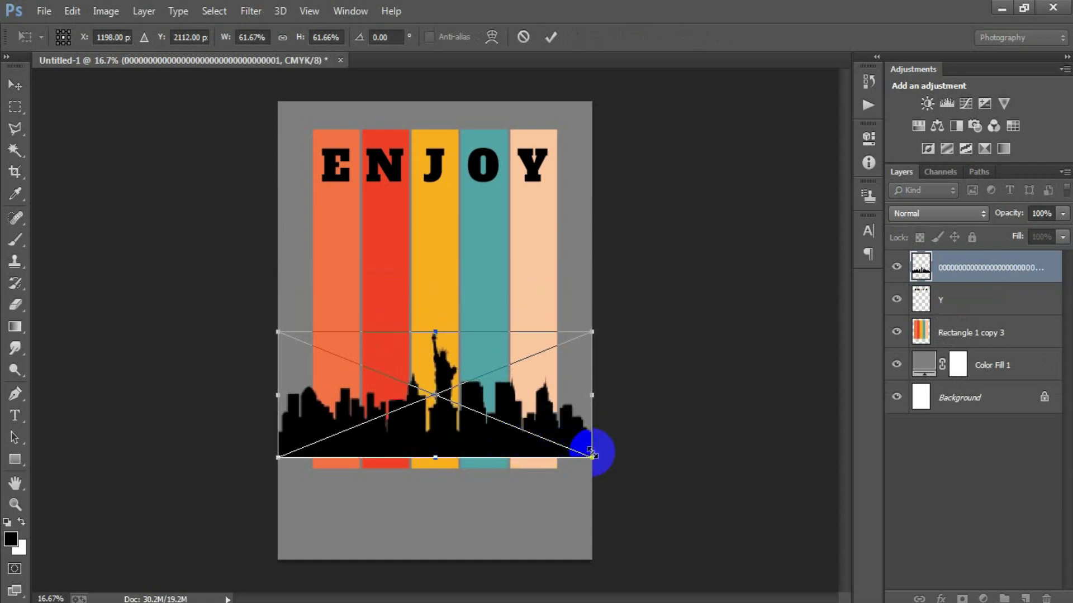
{"action": "left_click_drag", "start_coordinate": [592, 457], "coordinate": [606, 461]}
{"action": "left_click_drag", "start_coordinate": [508, 441], "coordinate": [508, 447]}
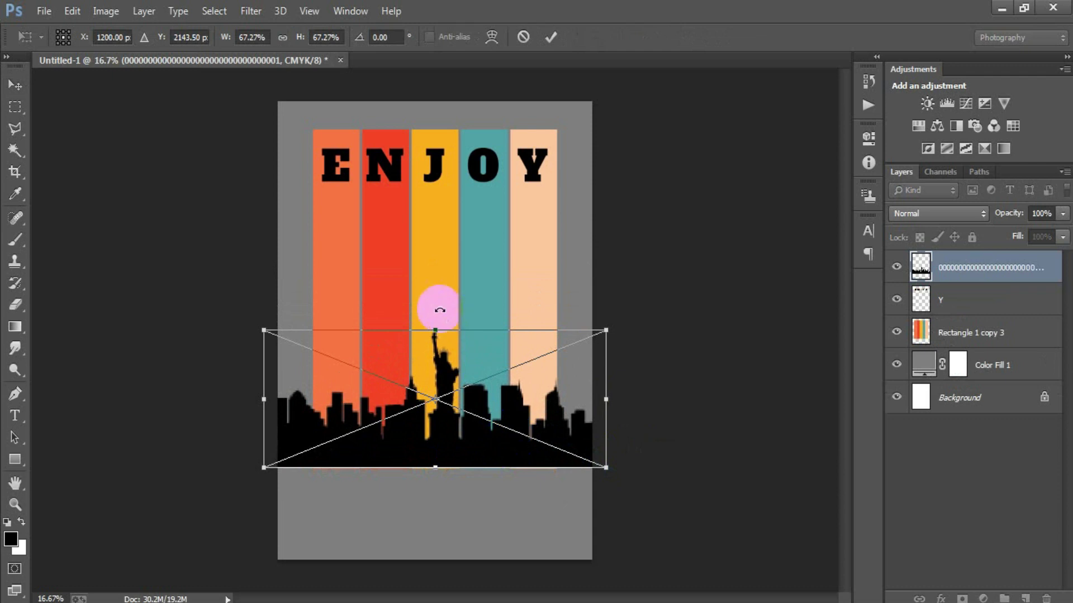
{"action": "left_click_drag", "start_coordinate": [440, 310], "coordinate": [438, 299]}
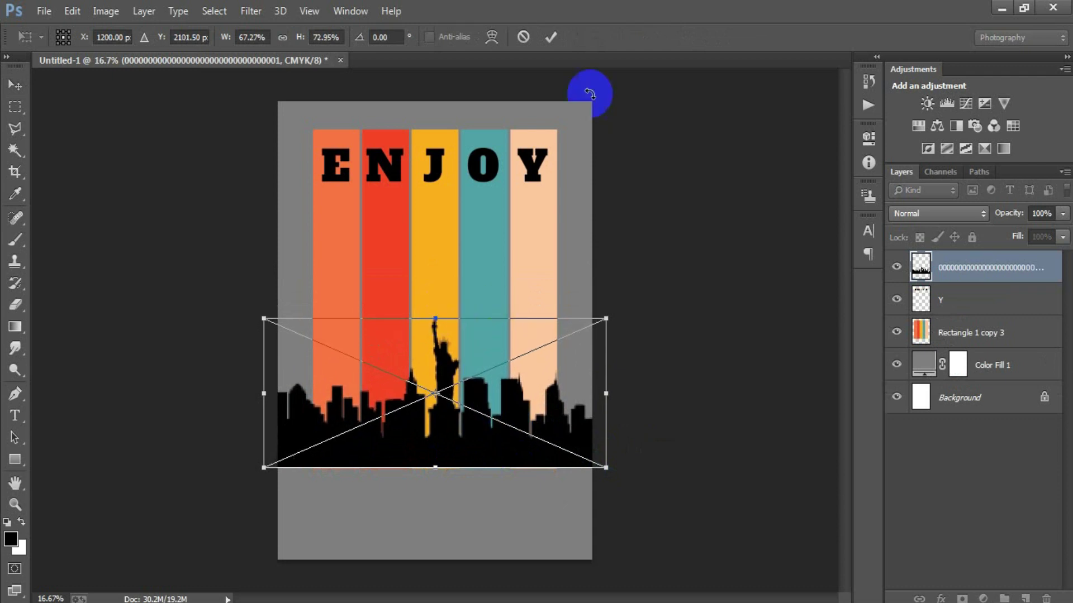
{"action": "left_click", "coordinate": [551, 37]}
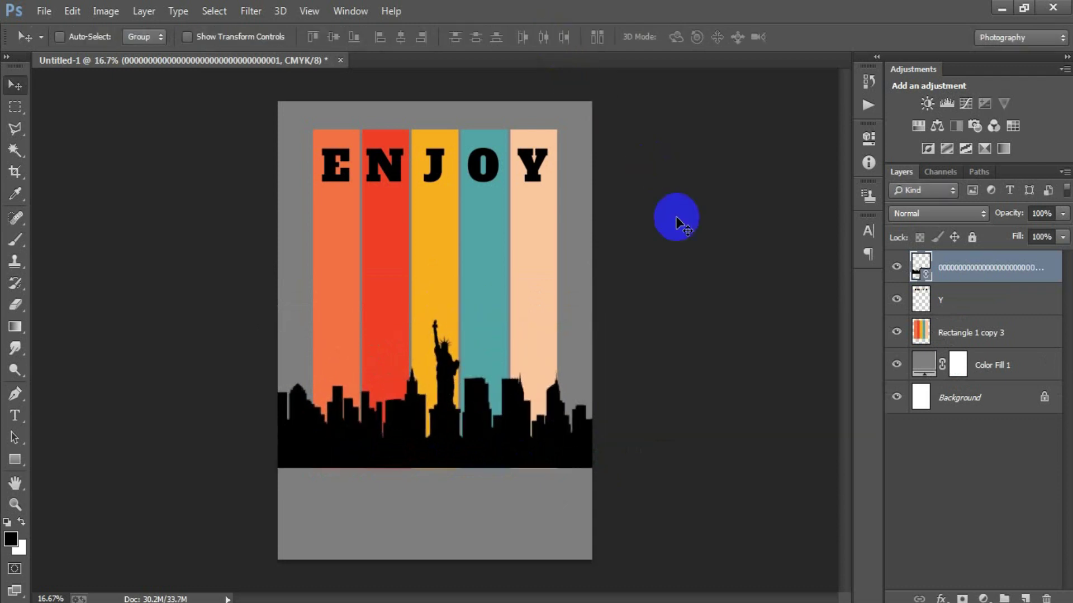
{"action": "key", "text": "Up"}
{"action": "key", "text": "Up"}
{"action": "key", "text": "Down"}
{"action": "key", "text": "Down"}
{"action": "key", "text": "Down"}
{"action": "key", "text": "Down"}
{"action": "key", "text": "Up"}
Merge the ENJOY and skyline layers and load their outline as a selection
{"action": "left_click", "coordinate": [978, 300], "text": "shift"}
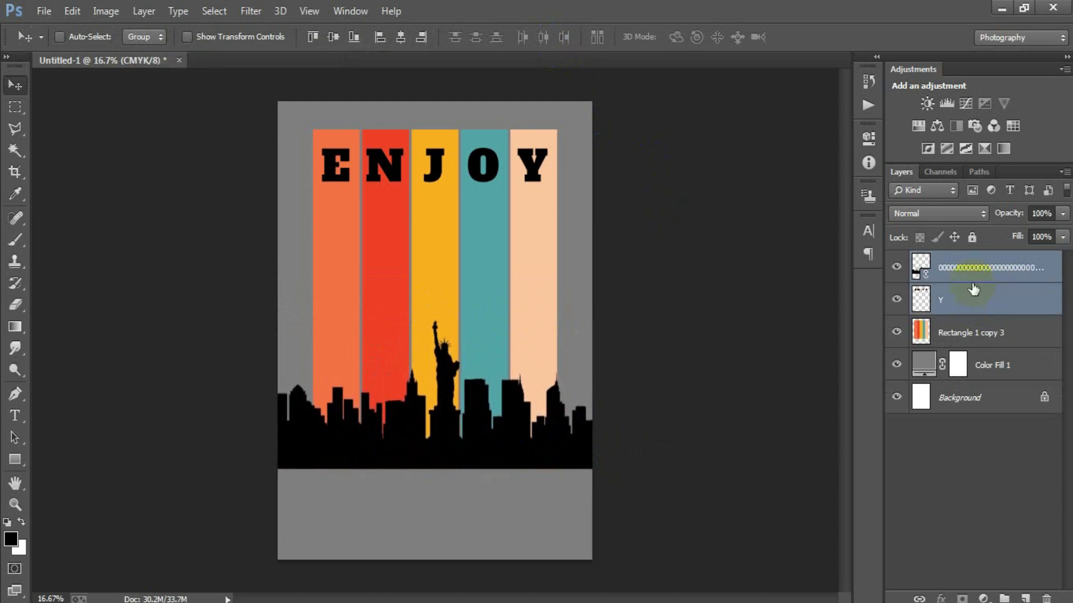
{"action": "key", "text": "ctrl+e"}
{"action": "left_click", "coordinate": [896, 267]}
{"action": "left_click", "coordinate": [920, 267], "text": "ctrl"}
Knock the ENJOY and skyline shapes out of the colored bars layer, then deselect
{"action": "left_click", "coordinate": [959, 309]}
{"action": "left_click", "coordinate": [896, 300]}
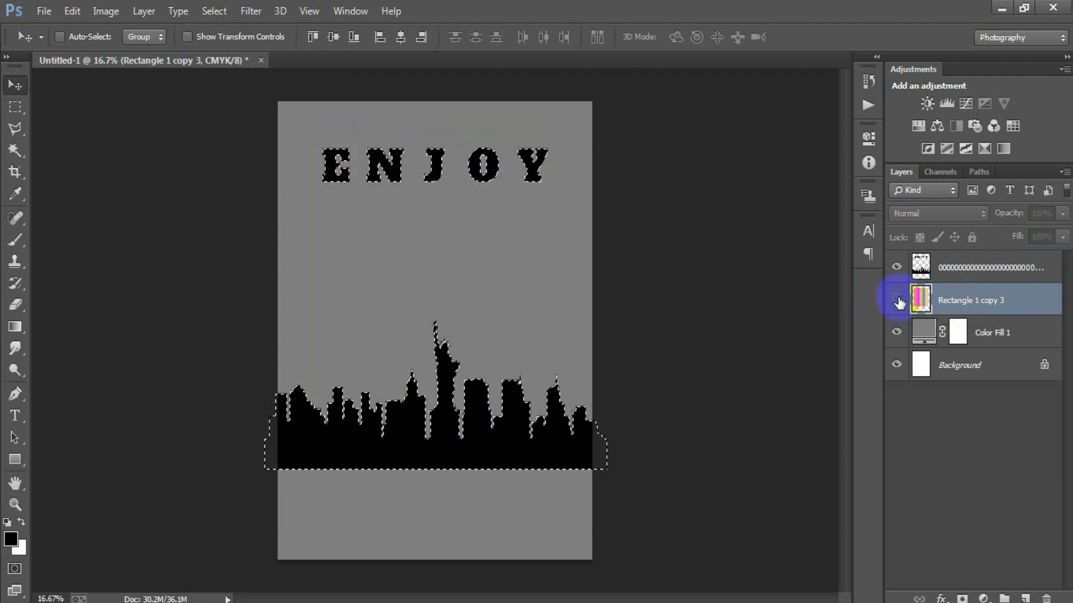
{"action": "left_click", "coordinate": [780, 362]}
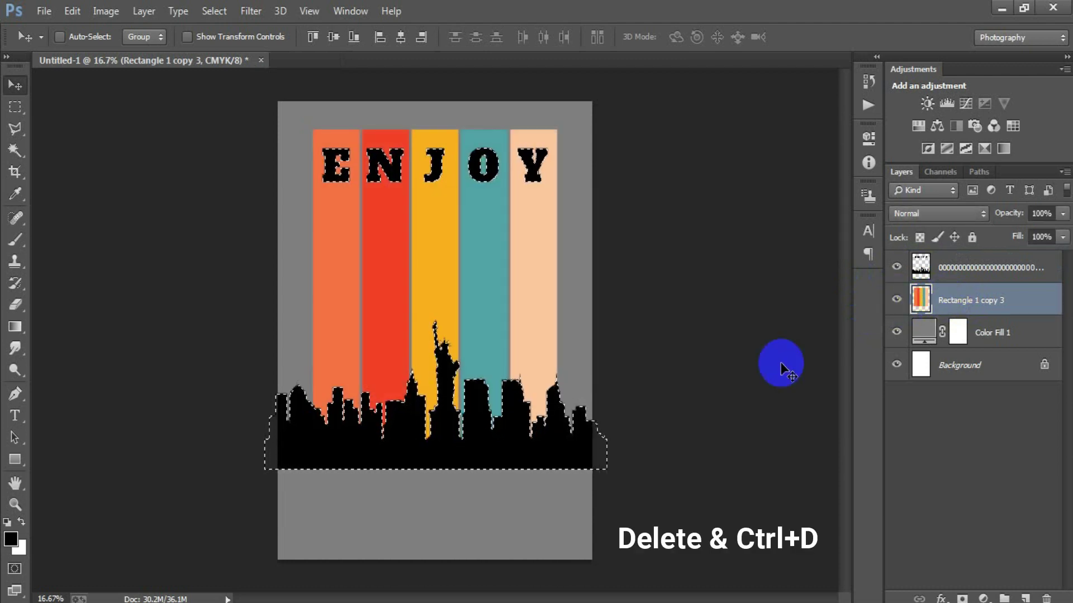
{"action": "key", "text": "Delete"}
{"action": "key", "text": "ctrl+d"}
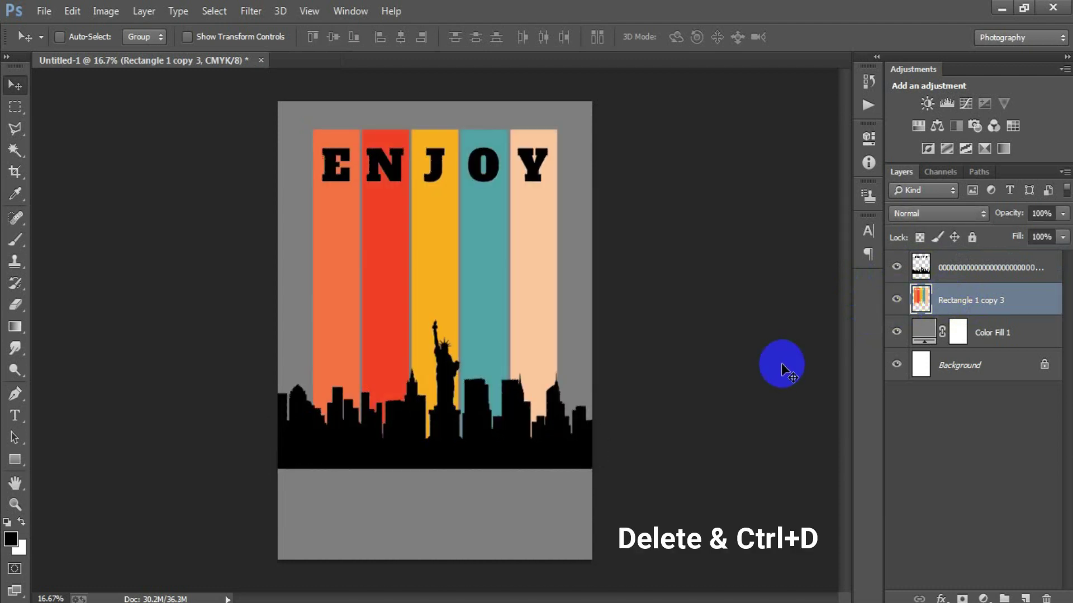
Delete the black skyline layer and add a new empty layer
{"action": "left_click", "coordinate": [969, 269]}
{"action": "key", "text": "Delete"}
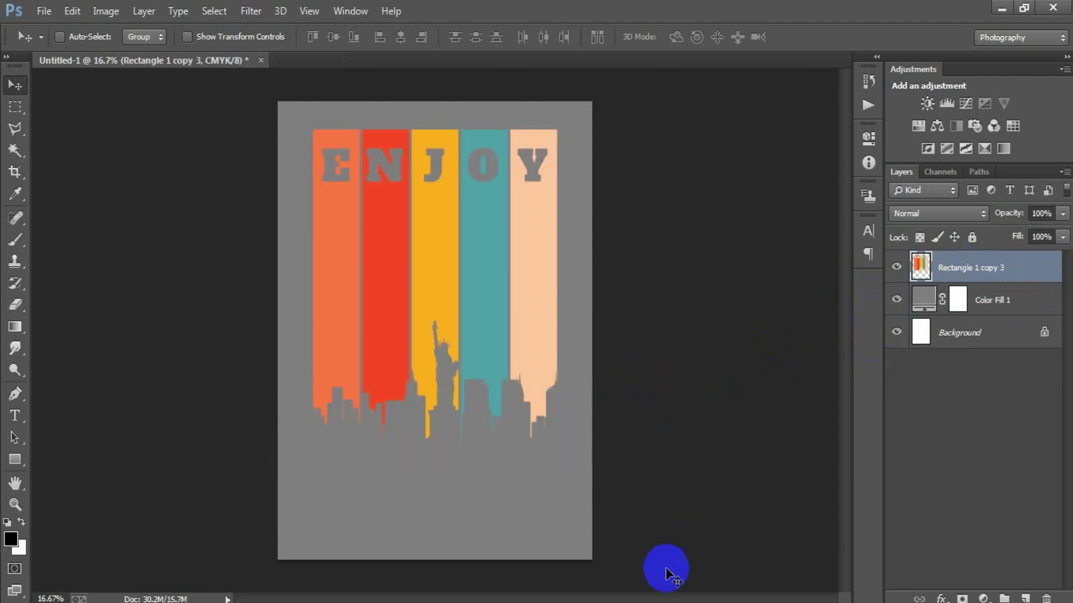
{"action": "left_click", "coordinate": [1026, 598]}
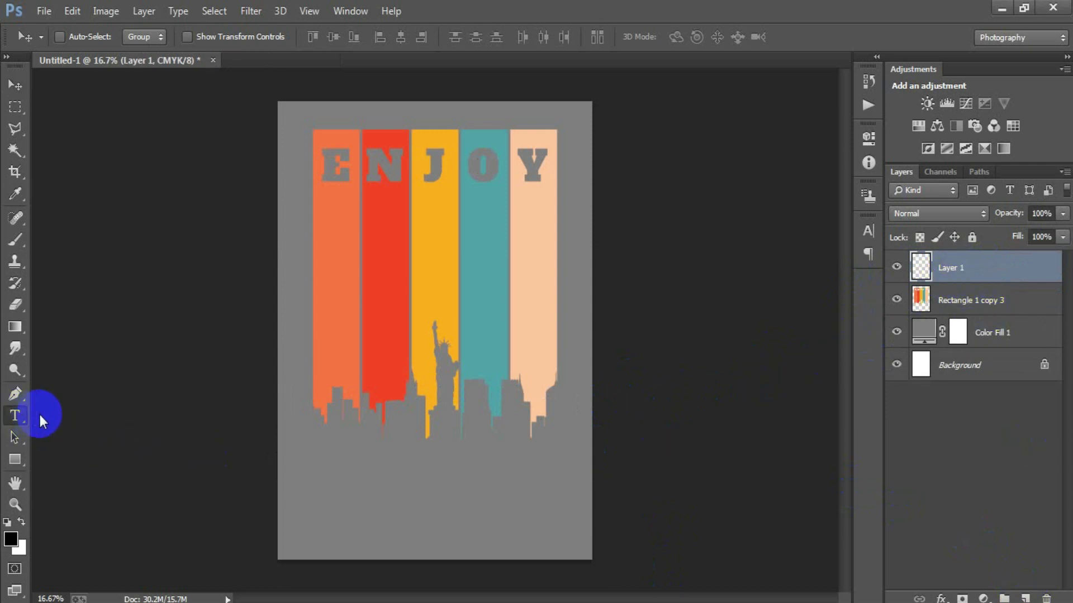
Add the text NEW YORK below the skyline cutout
{"action": "left_click", "coordinate": [15, 415]}
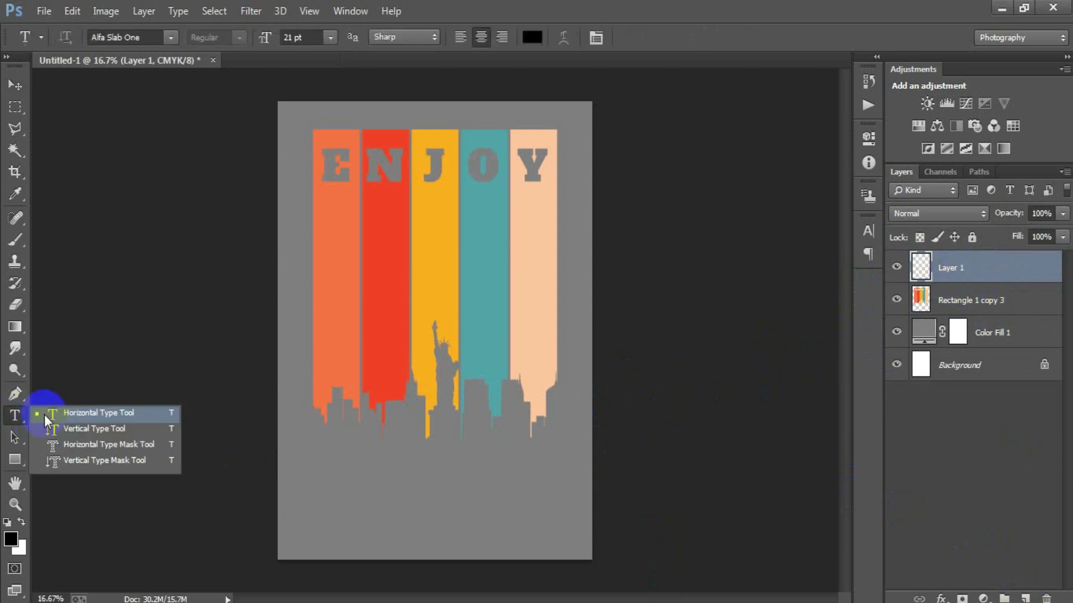
{"action": "left_click", "coordinate": [373, 471]}
{"action": "type", "text": "NEW YORK"}
{"action": "left_click", "coordinate": [82, 211]}
{"action": "left_click", "coordinate": [15, 85]}
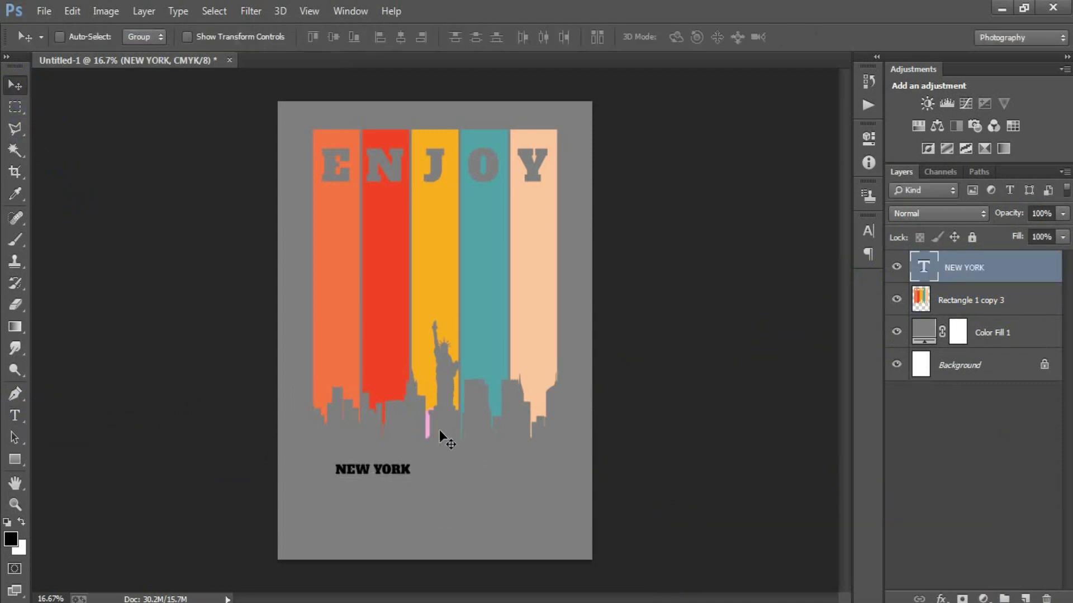
Style the NEW YORK title in white Agrandir, 27 pt, with 1500 tracking
{"action": "left_click", "coordinate": [868, 231]}
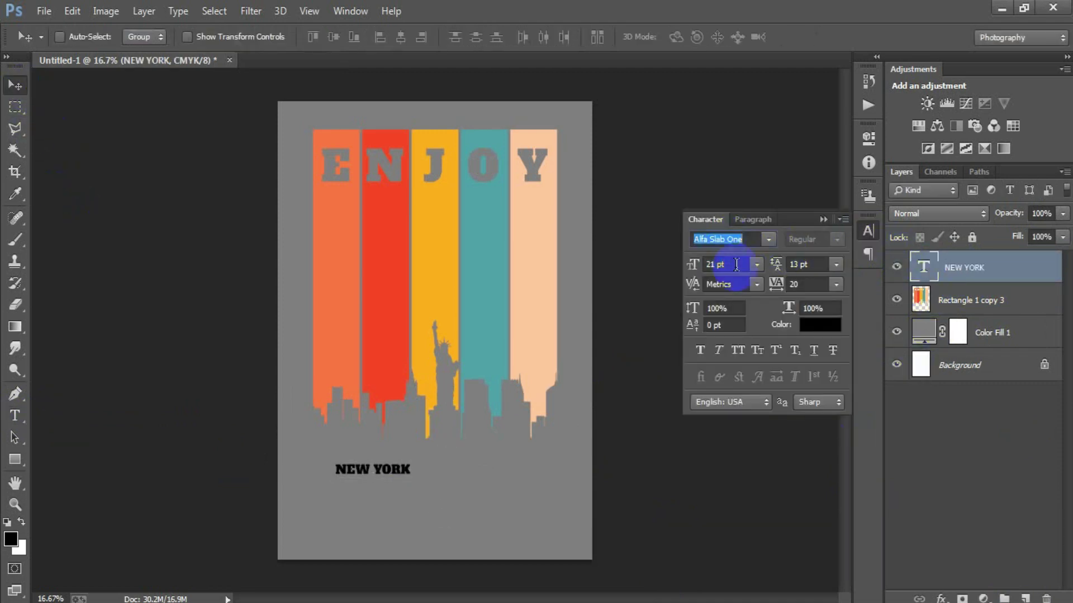
{"action": "type", "text": "Agrandir"}
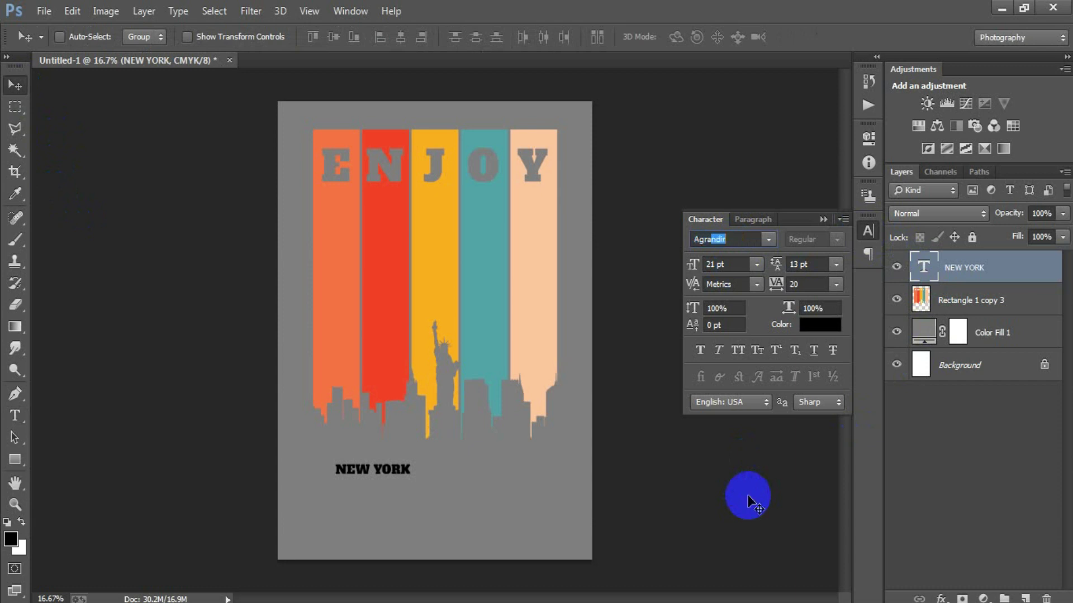
{"action": "key", "text": "Return"}
{"action": "left_click", "coordinate": [813, 325]}
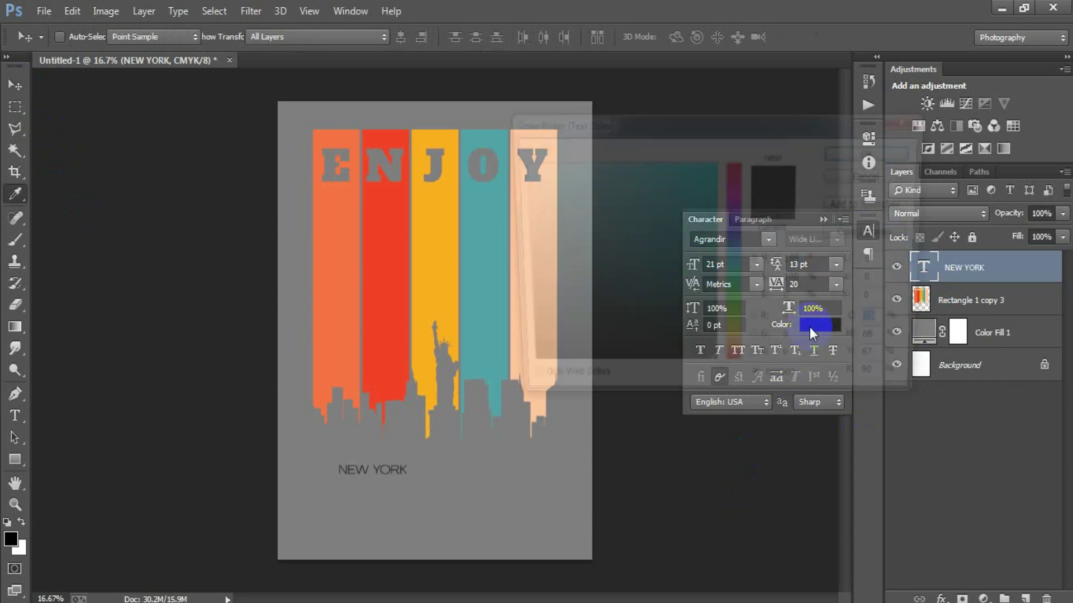
{"action": "left_click_drag", "start_coordinate": [594, 203], "coordinate": [517, 163]}
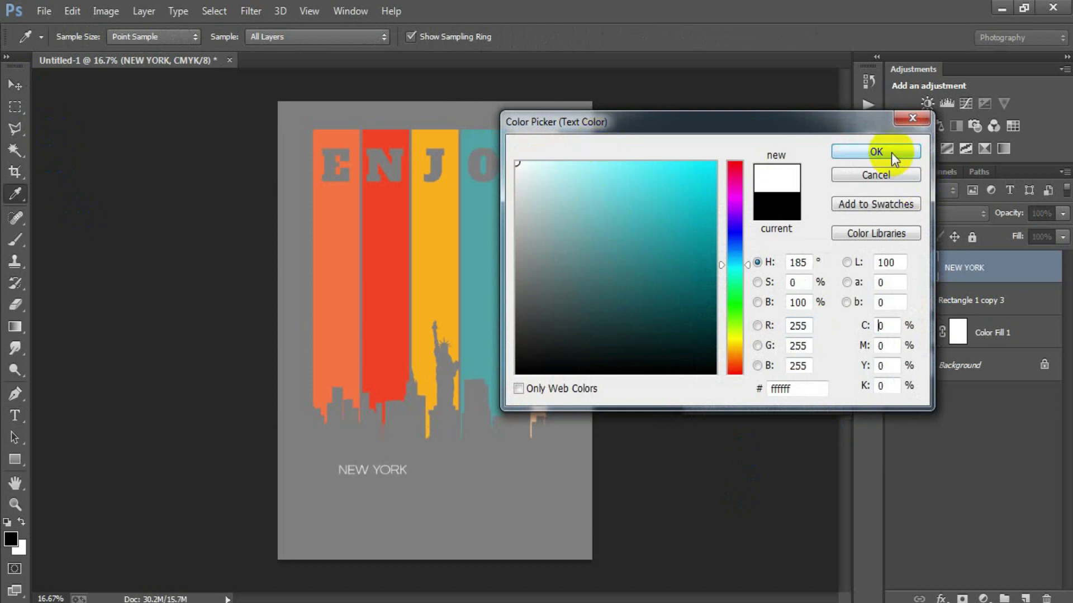
{"action": "left_click", "coordinate": [891, 153]}
{"action": "double_click", "coordinate": [717, 264]}
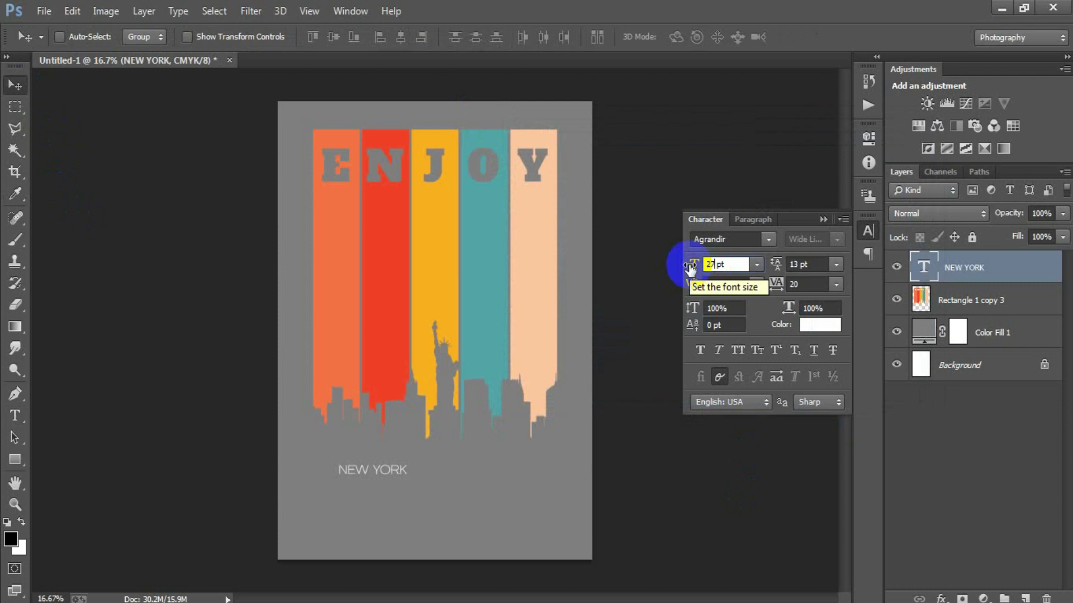
{"action": "key", "text": "Return"}
{"action": "double_click", "coordinate": [775, 284]}
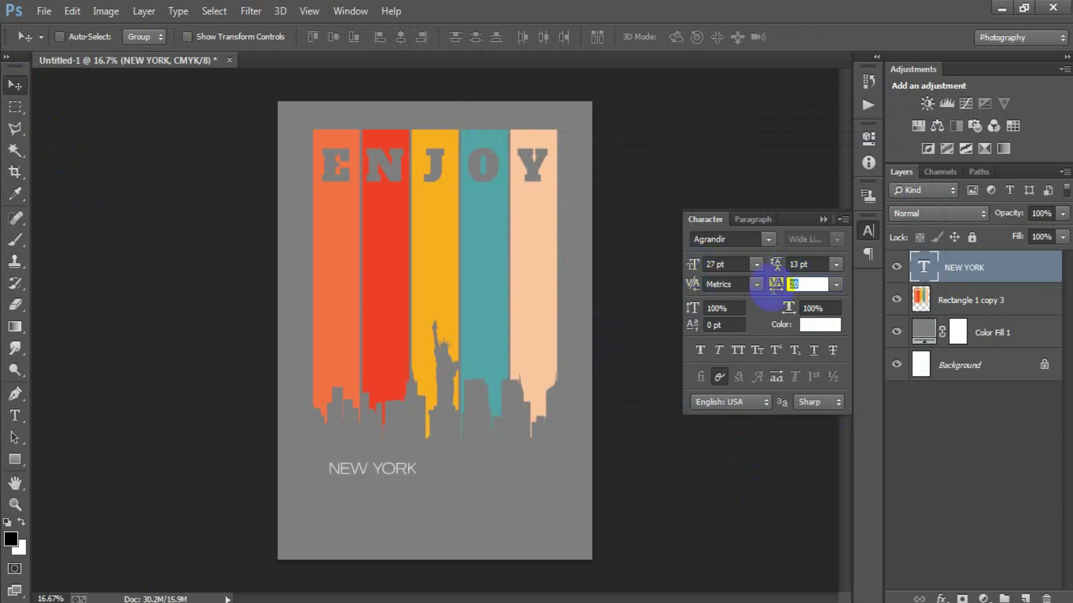
{"action": "type", "text": "1500"}
{"action": "key", "text": "Return"}
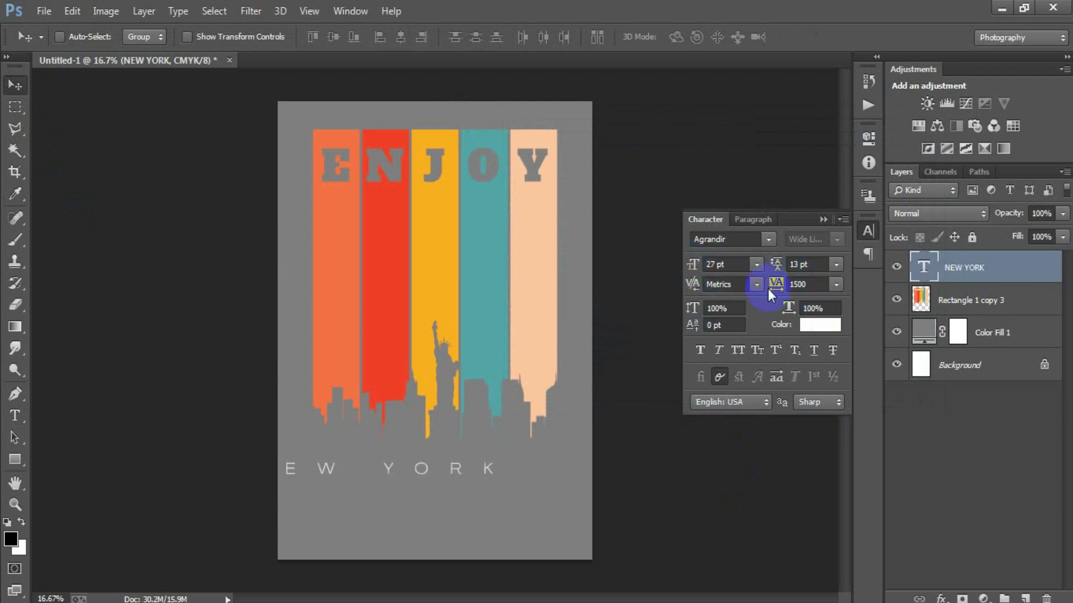
Centre NEW YORK horizontally against the Background layer and add a new empty layer
{"action": "left_click_drag", "start_coordinate": [388, 478], "coordinate": [454, 473]}
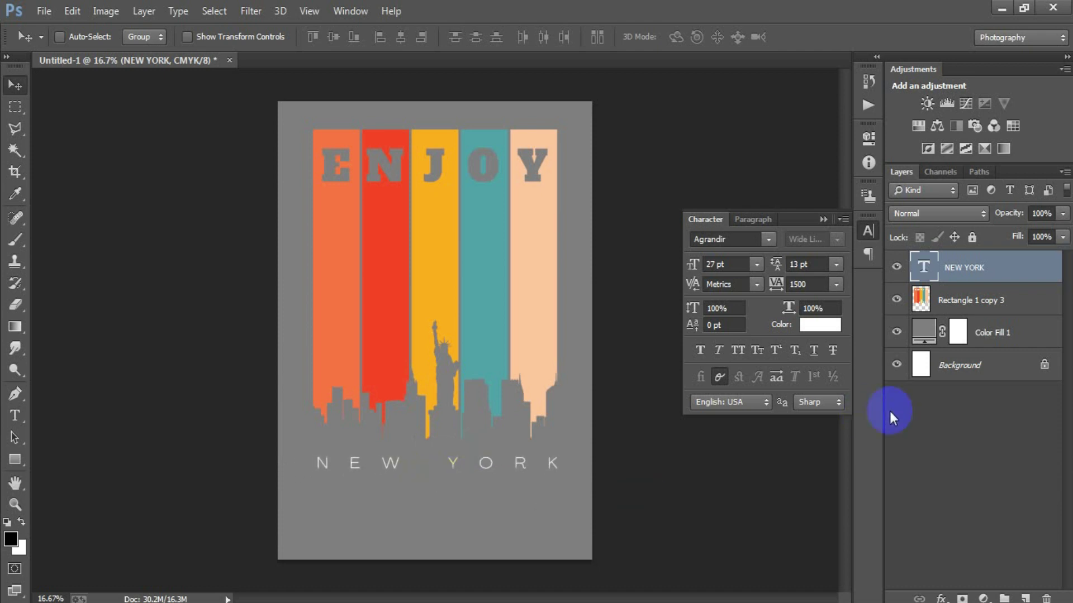
{"action": "left_click", "coordinate": [988, 365], "text": "ctrl"}
{"action": "left_click", "coordinate": [402, 38]}
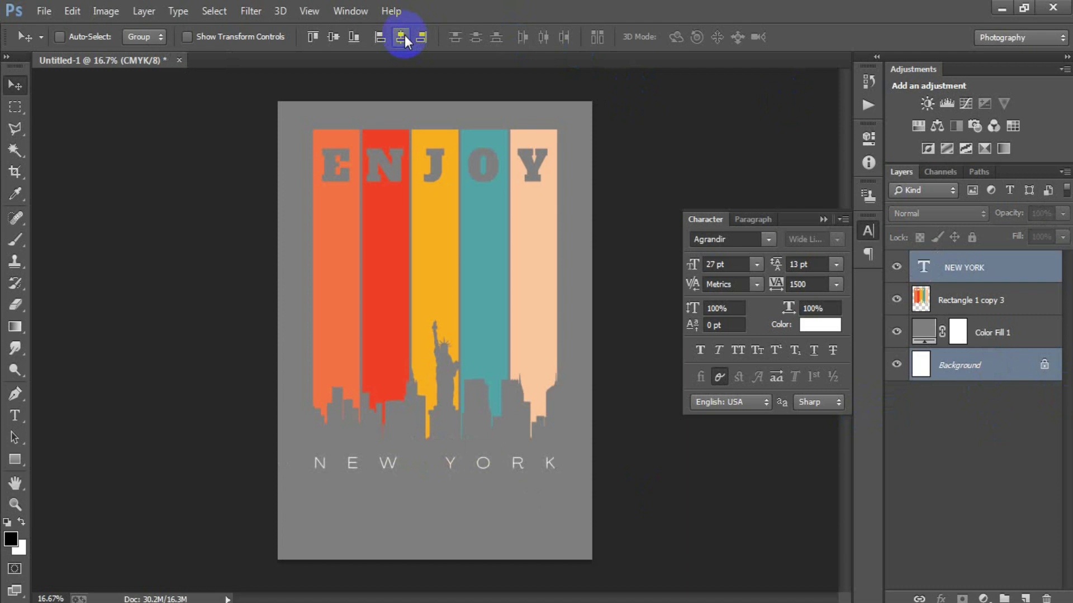
{"action": "left_click", "coordinate": [971, 267]}
{"action": "left_click", "coordinate": [868, 231]}
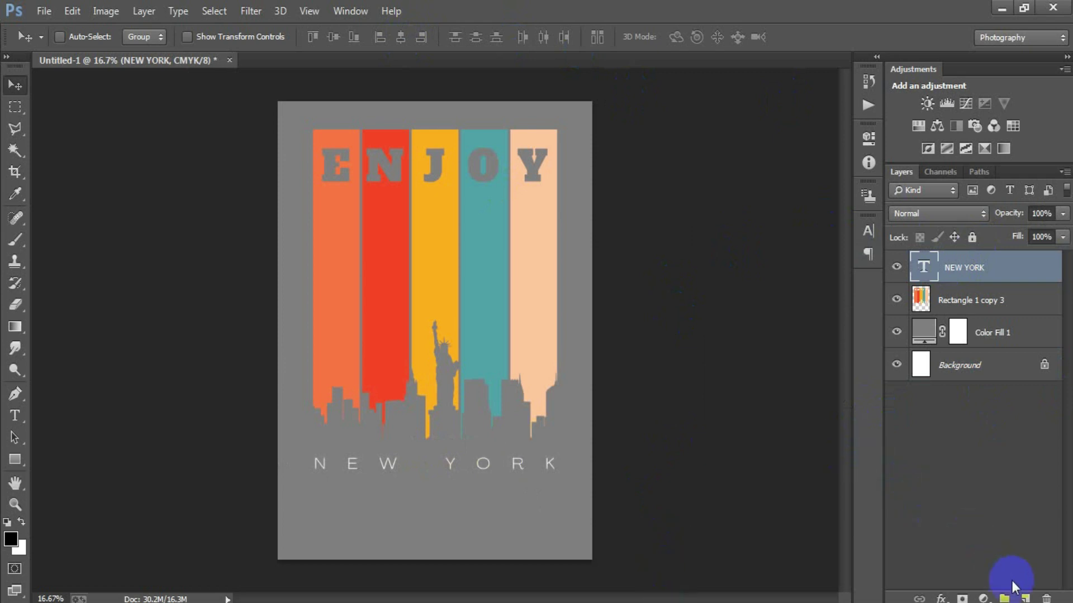
{"action": "left_click", "coordinate": [1025, 597]}
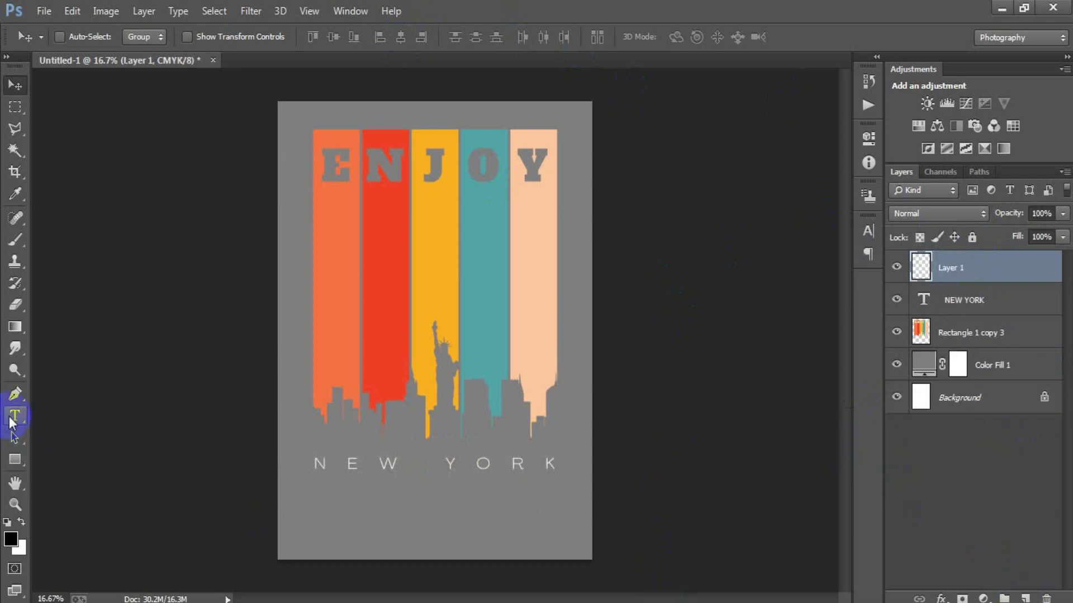
Paste the Statue of Liberty caption as text below the title
{"action": "left_click", "coordinate": [15, 415]}
{"action": "left_click", "coordinate": [379, 507]}
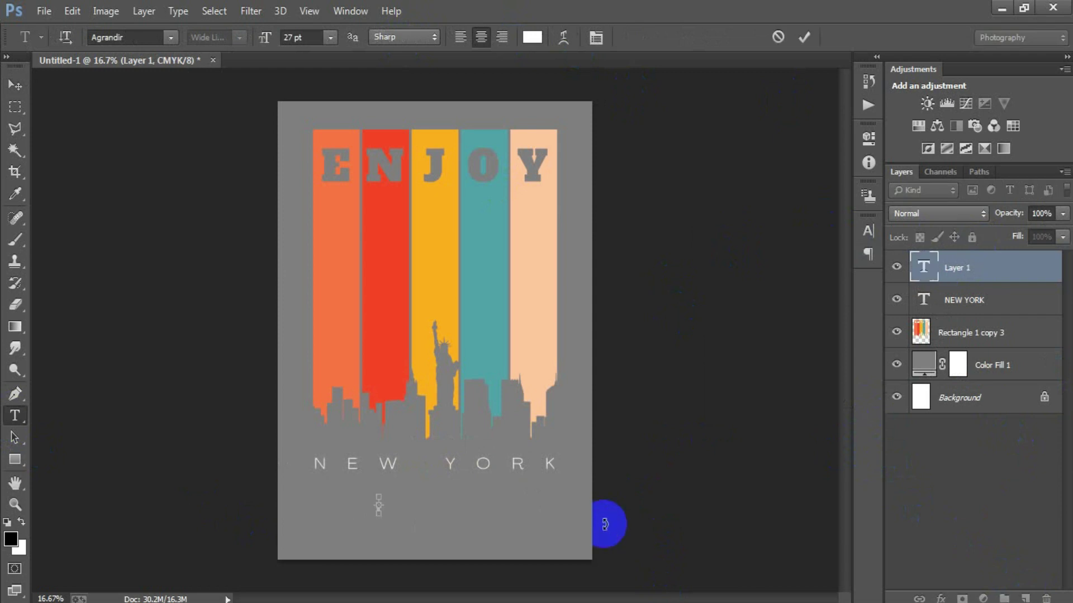
{"action": "key", "text": "ctrl+v"}
{"action": "left_click", "coordinate": [15, 85]}
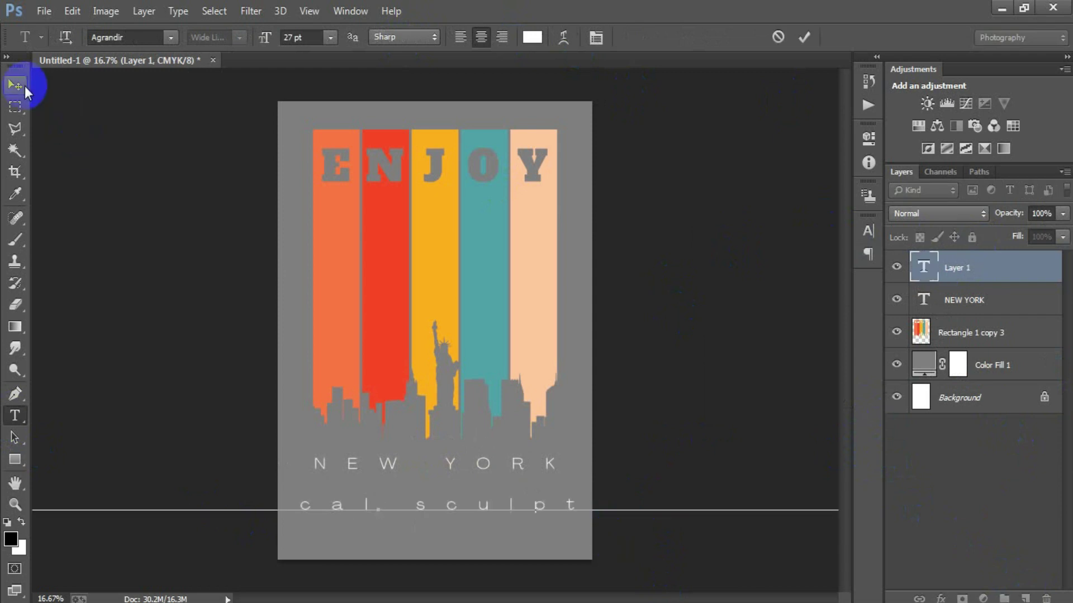
Set the caption to Montserrat Light, 14.63 pt, with tracking 20
{"action": "left_click", "coordinate": [868, 239]}
{"action": "left_click", "coordinate": [714, 241]}
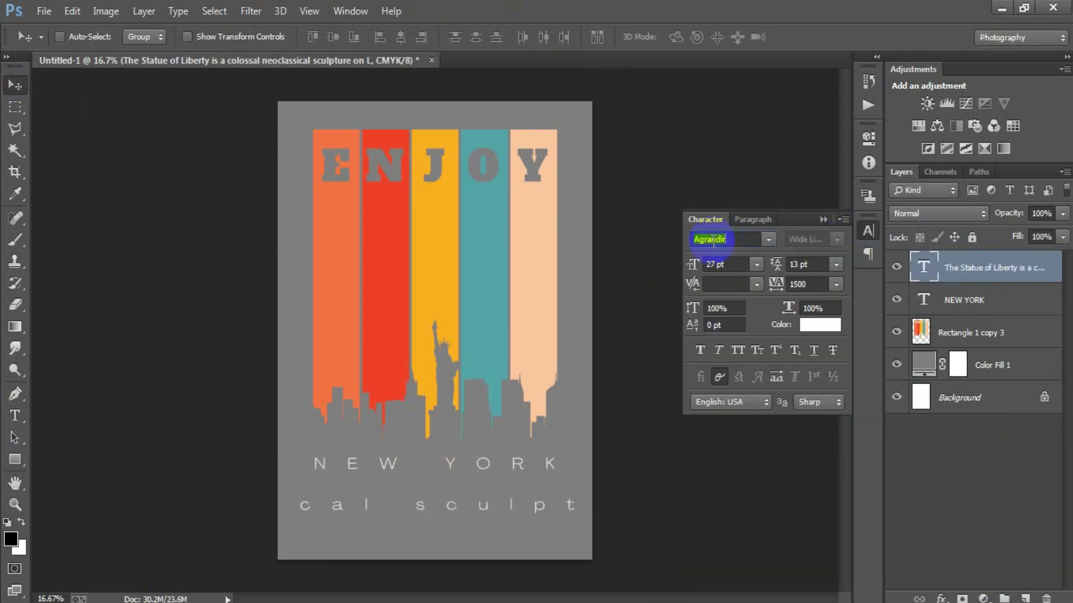
{"action": "key", "text": "Down"}
{"action": "key", "text": "Return"}
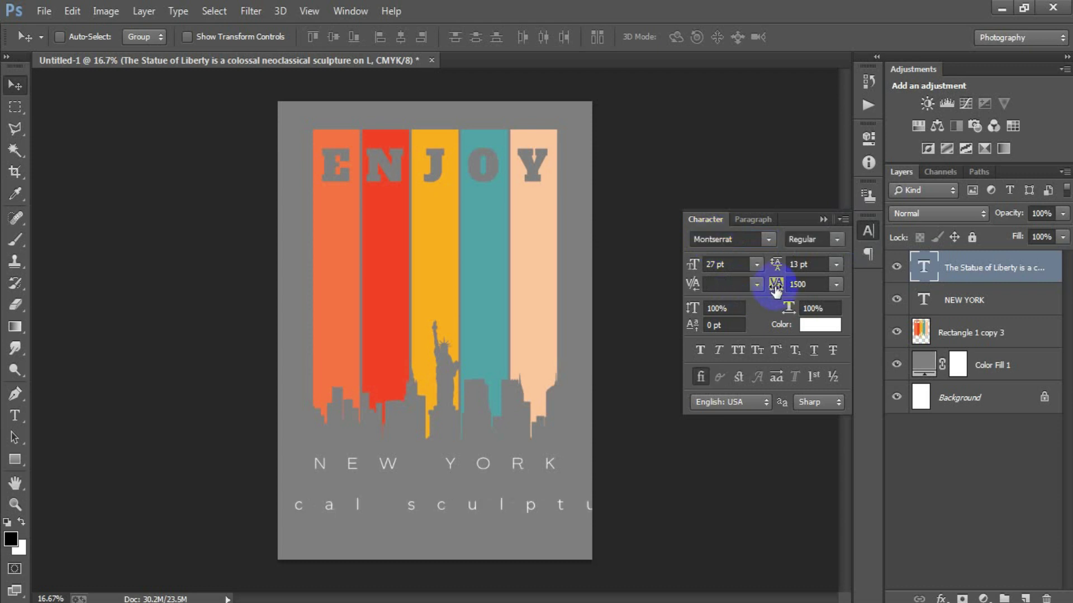
{"action": "left_click", "coordinate": [837, 240]}
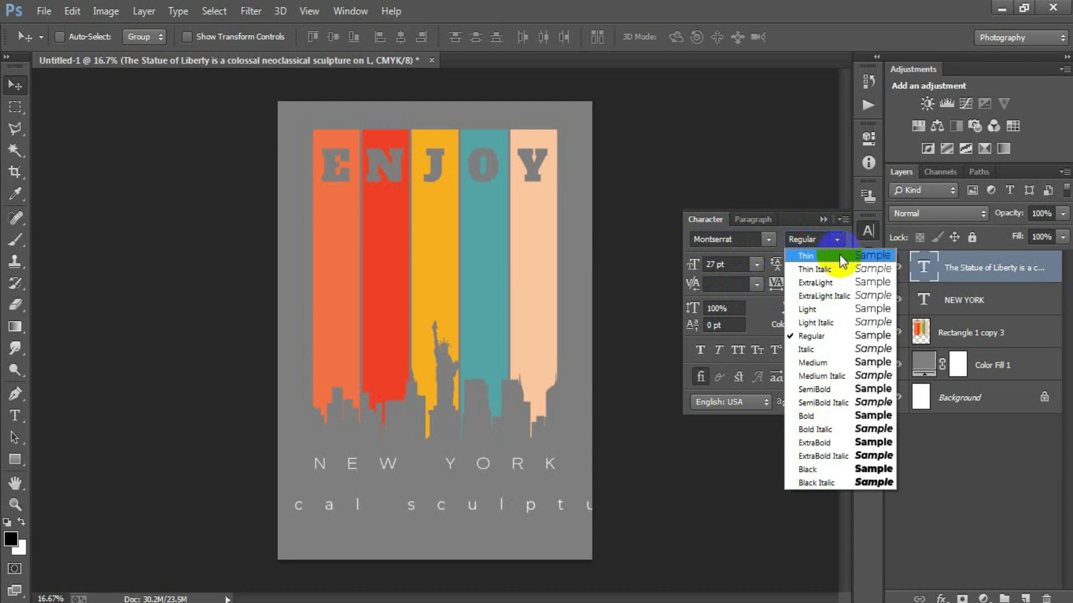
{"action": "left_click", "coordinate": [818, 309]}
{"action": "left_click", "coordinate": [724, 264]}
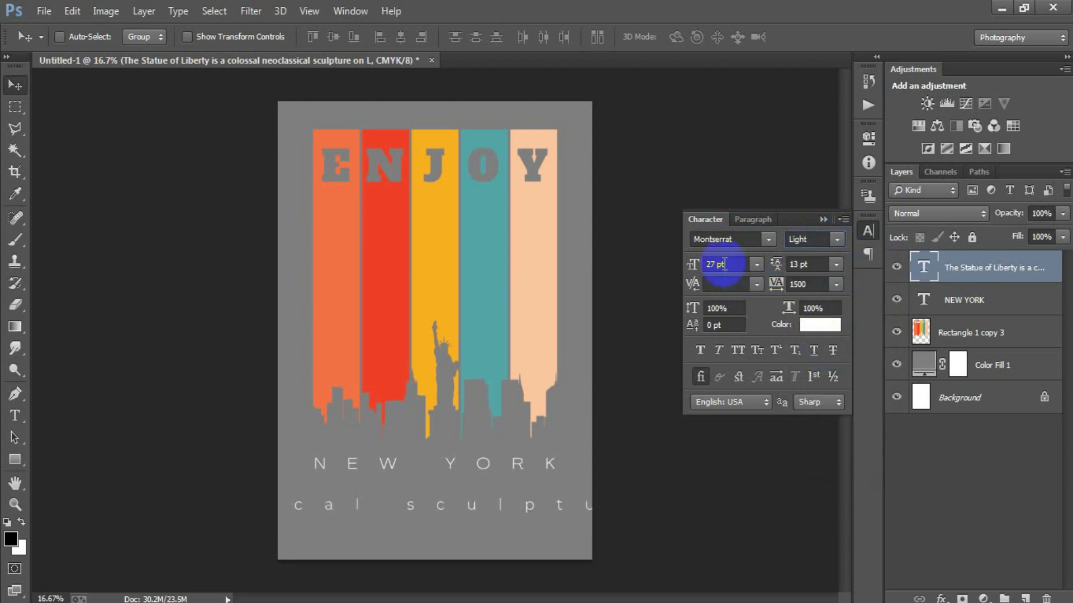
{"action": "left_click", "coordinate": [717, 266]}
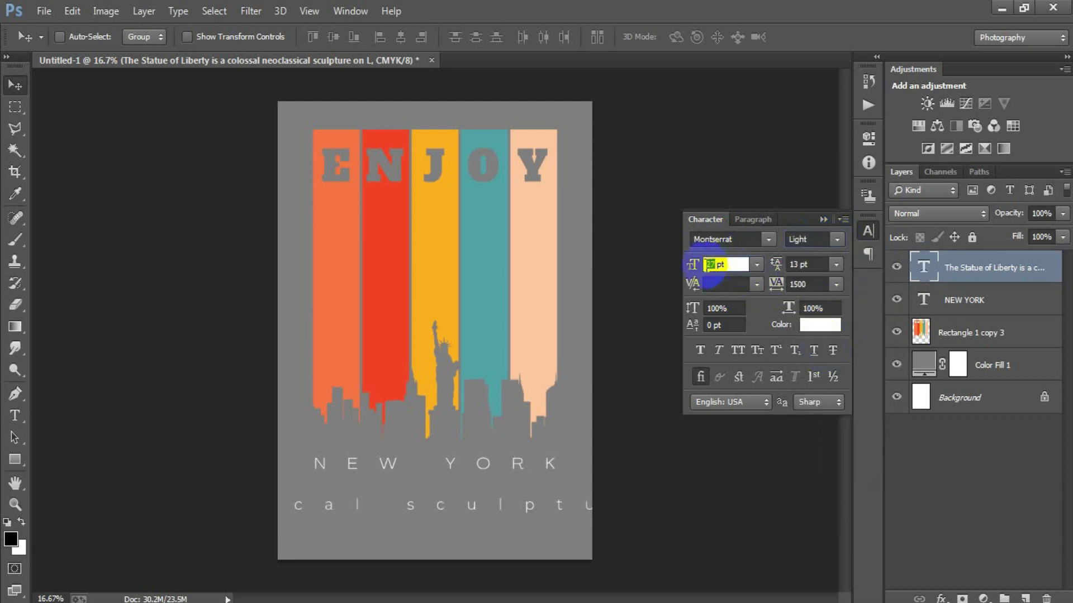
{"action": "type", "text": "14.6"}
{"action": "type", "text": "3"}
{"action": "left_click", "coordinate": [811, 291]}
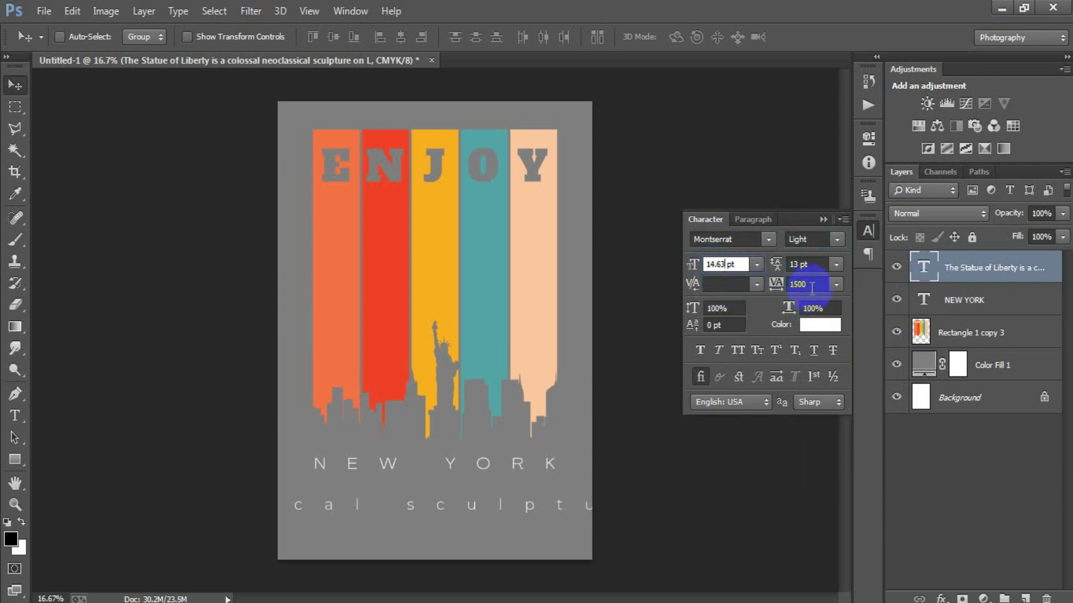
{"action": "type", "text": "20"}
{"action": "key", "text": "Return"}
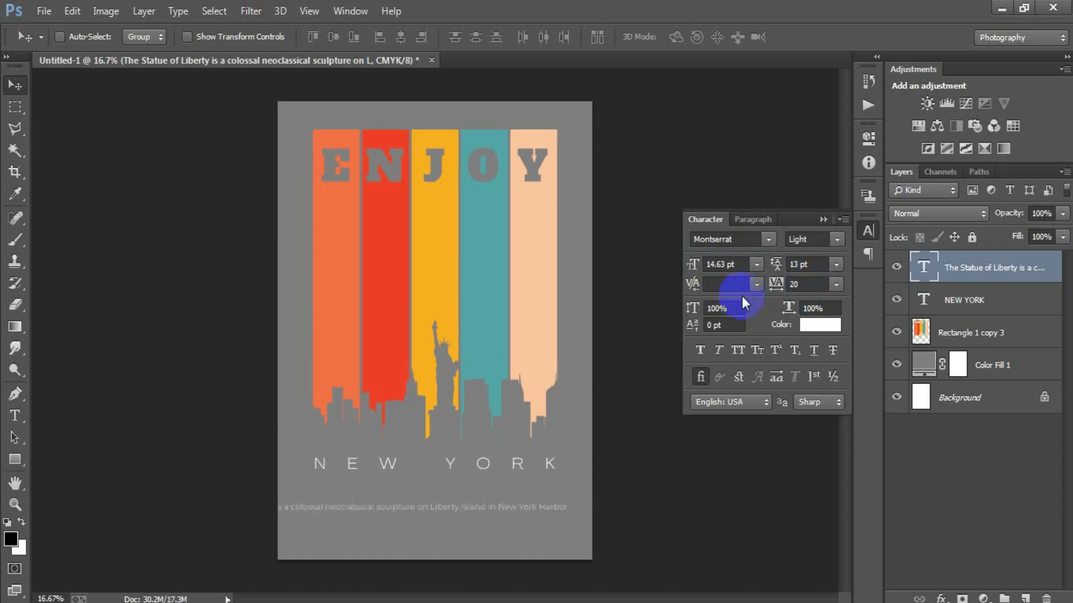
Move the caption just under NEW YORK and narrow it to fit the page
{"action": "left_click_drag", "start_coordinate": [350, 505], "coordinate": [389, 492]}
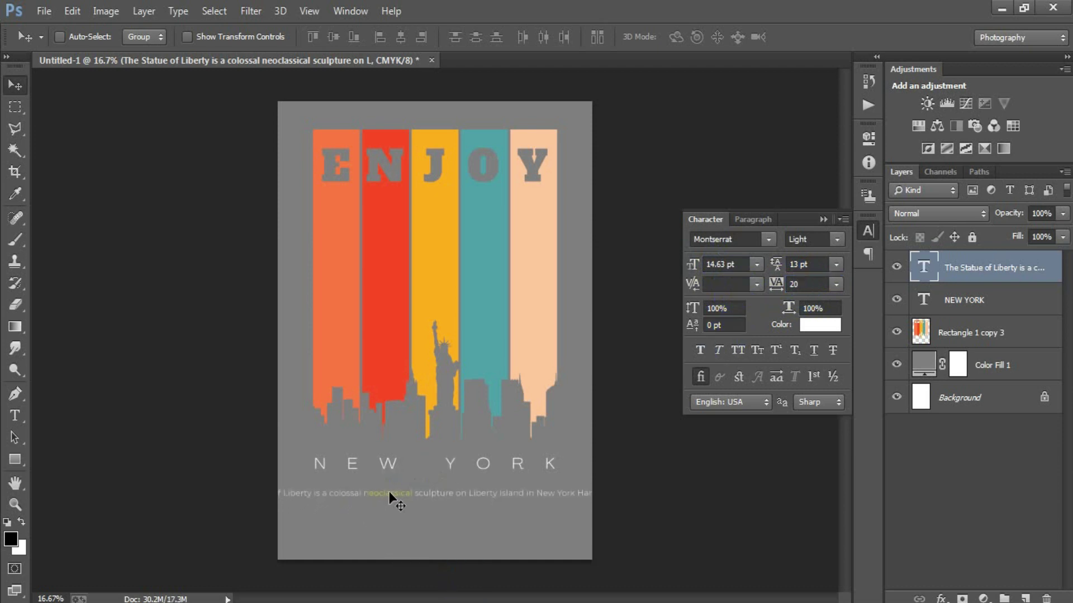
{"action": "key", "text": "ctrl+t"}
{"action": "left_click_drag", "start_coordinate": [226, 494], "coordinate": [291, 495]}
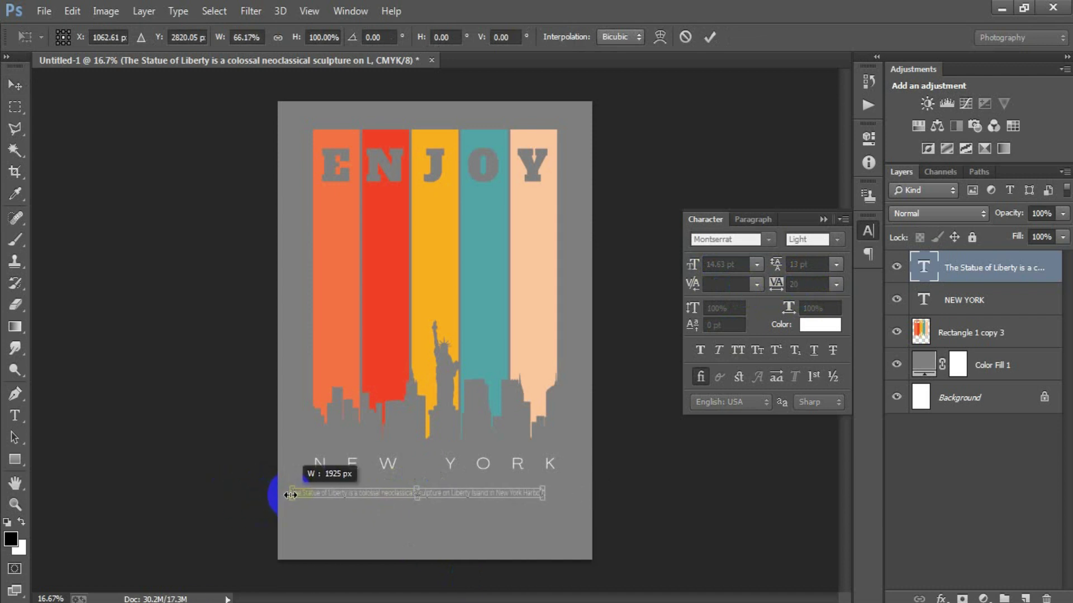
Apply the caption resize and nudge the line slightly left and up
{"action": "left_click", "coordinate": [710, 41]}
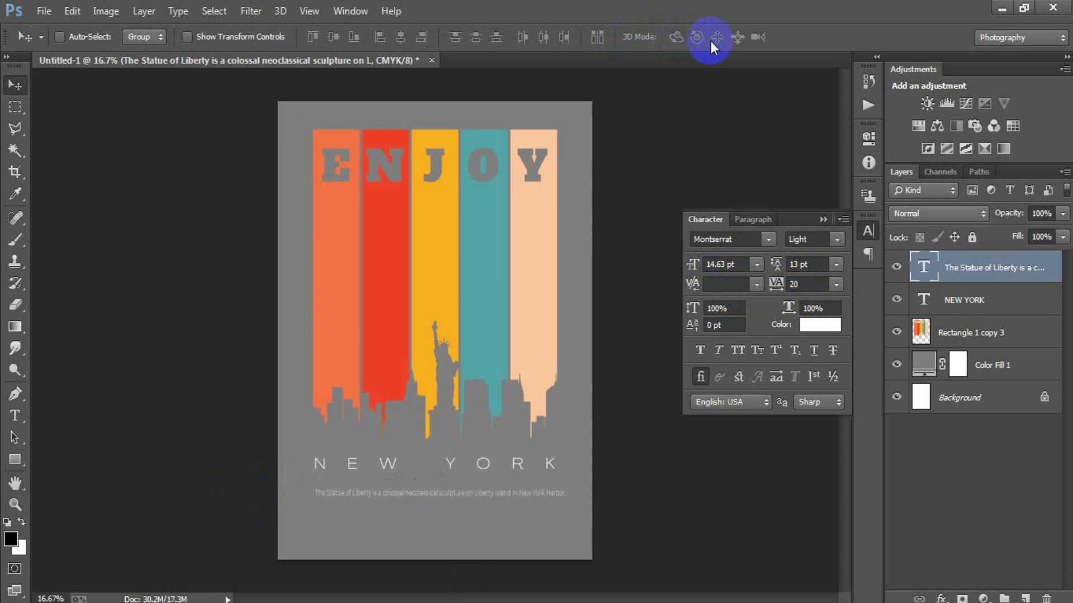
{"action": "key", "text": "shift+Left"}
{"action": "key", "text": "shift+Left"}
{"action": "key", "text": "shift+Left"}
{"action": "key", "text": "shift+Up"}
{"action": "key", "text": "shift+Up"}
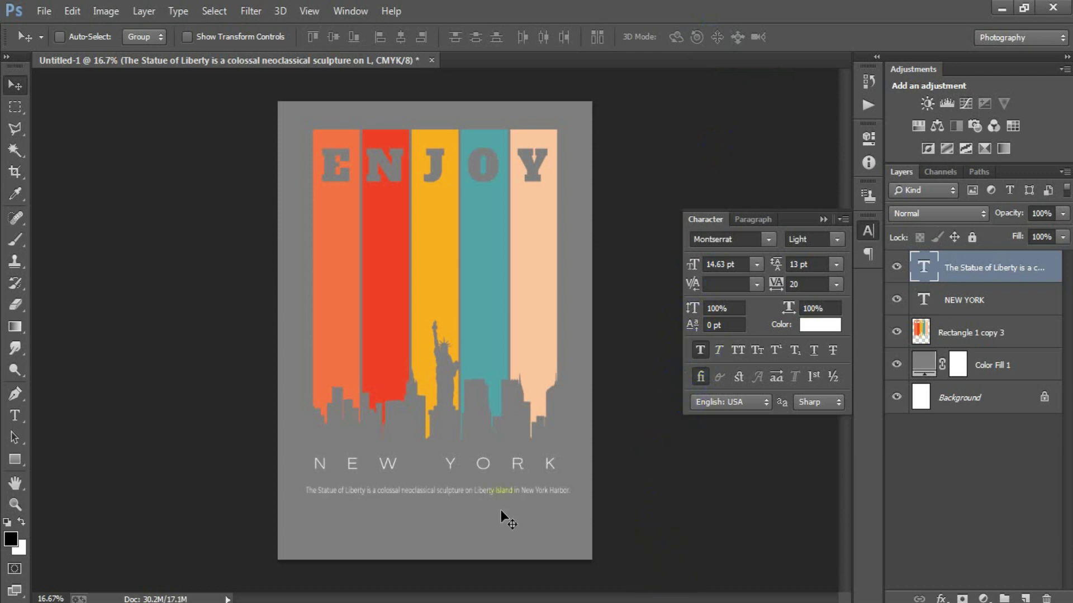
Narrow the caption from both sides, then duplicate its text layer
{"action": "key", "text": "ctrl+t"}
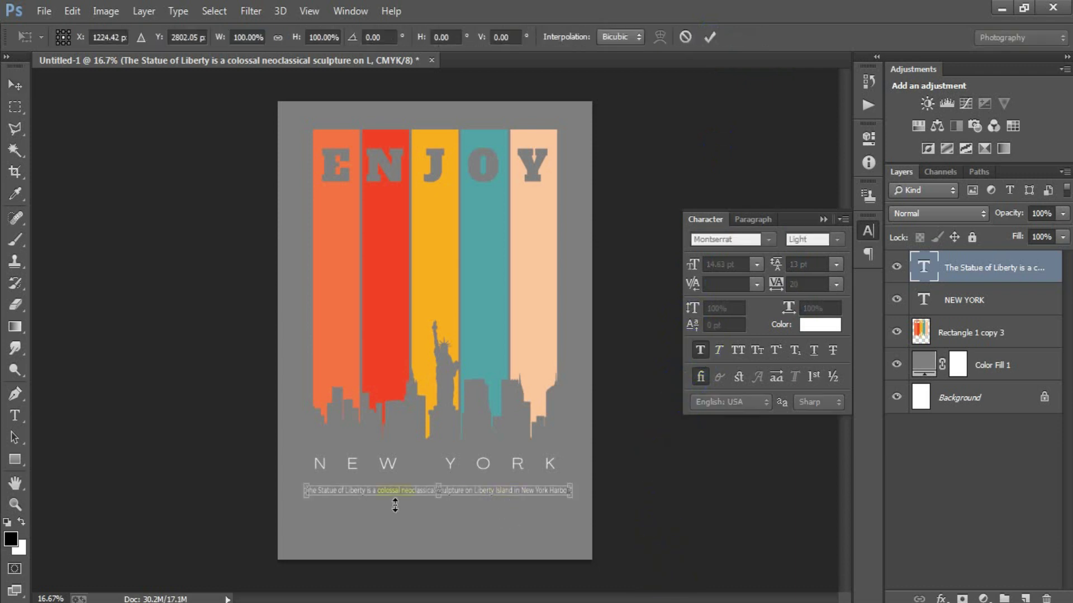
{"action": "left_click_drag", "start_coordinate": [306, 491], "coordinate": [311, 490]}
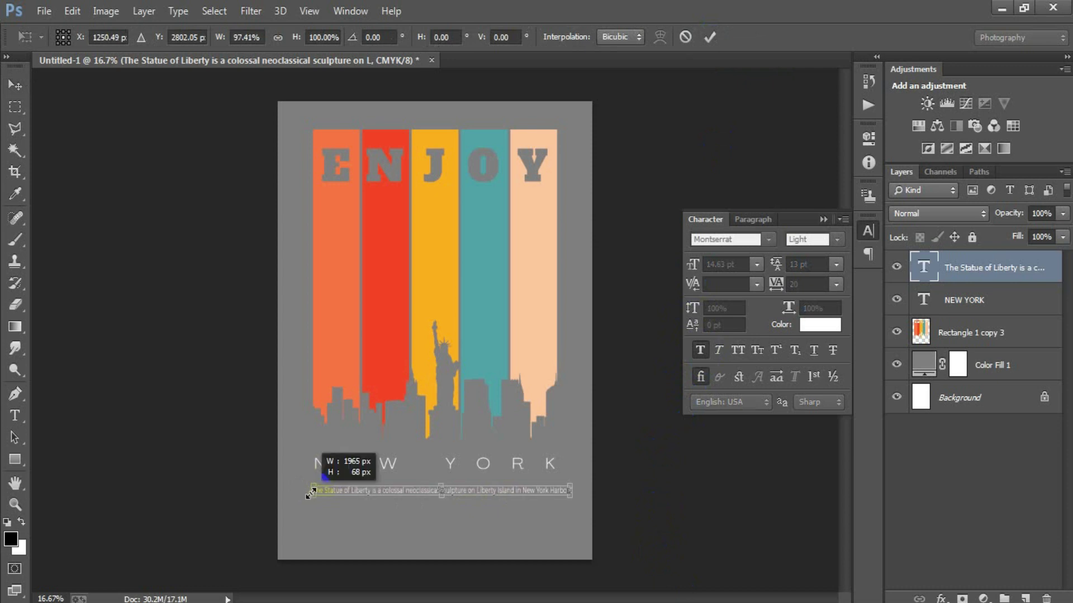
{"action": "left_click_drag", "start_coordinate": [573, 491], "coordinate": [566, 489]}
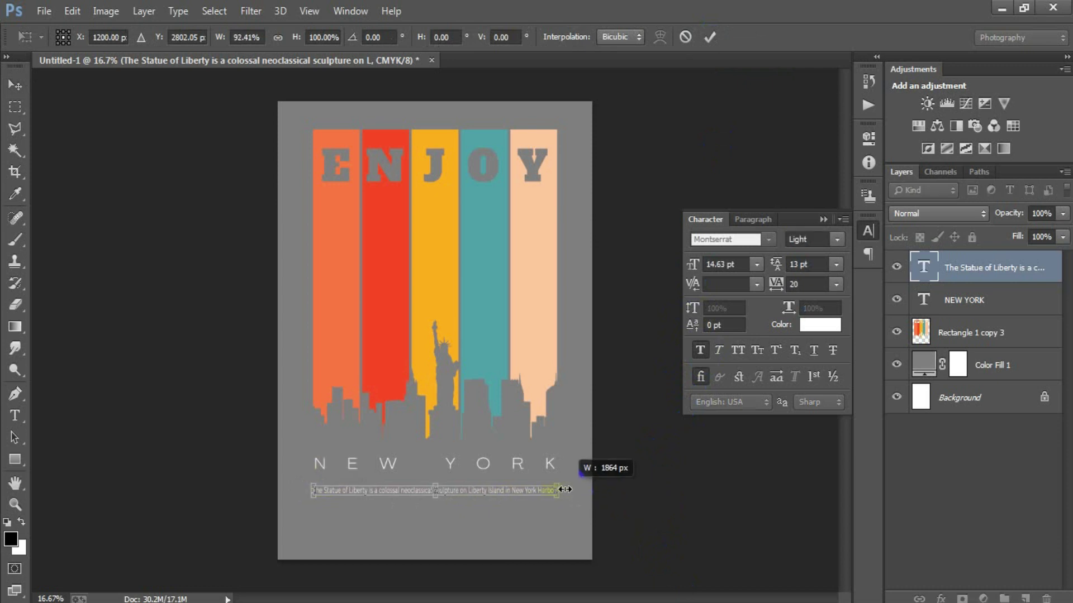
{"action": "left_click", "coordinate": [709, 40]}
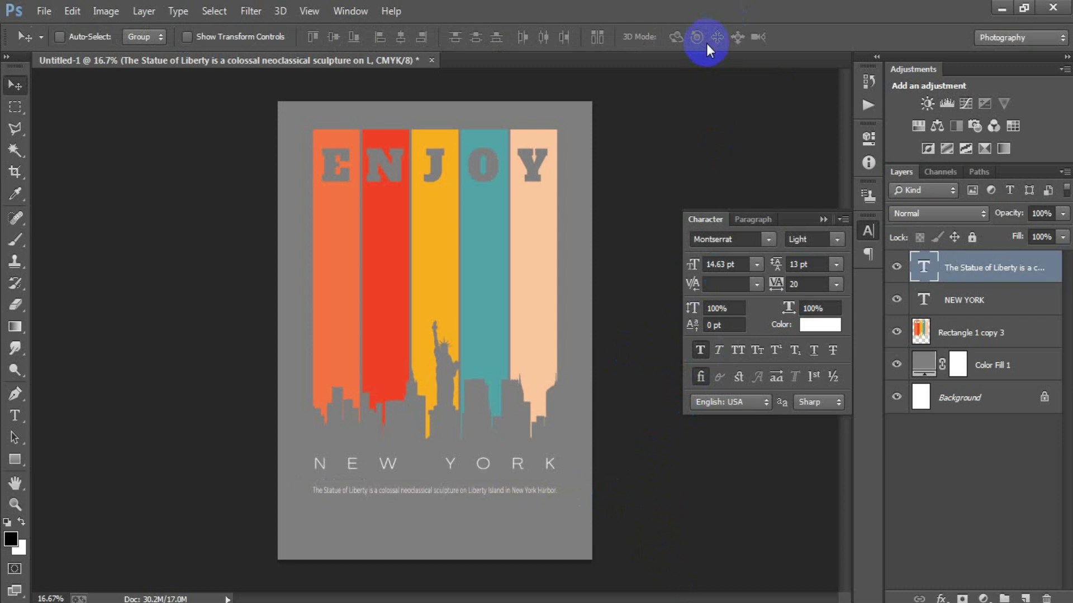
{"action": "key", "text": "ctrl+j"}
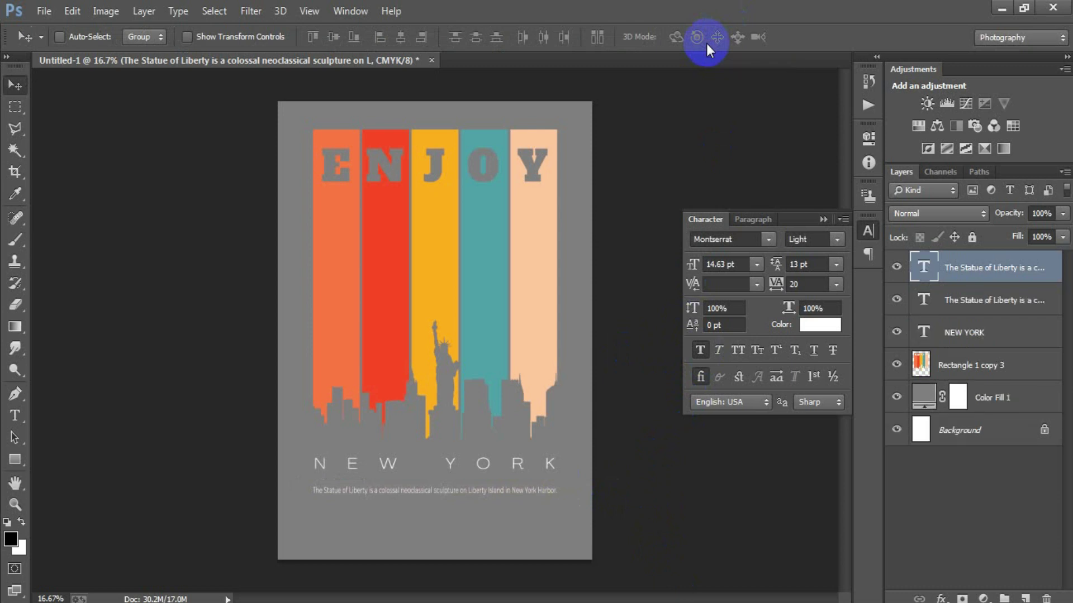
Make the second caption line the Bartholdi sentence, placed below and narrowed to fit
{"action": "key", "text": "shift+Down"}
{"action": "key", "text": "shift+Down"}
{"action": "key", "text": "shift+Down"}
{"action": "key", "text": "shift+Down"}
{"action": "key", "text": "shift+Down"}
{"action": "key", "text": "shift+Down"}
{"action": "key", "text": "shift+Down"}
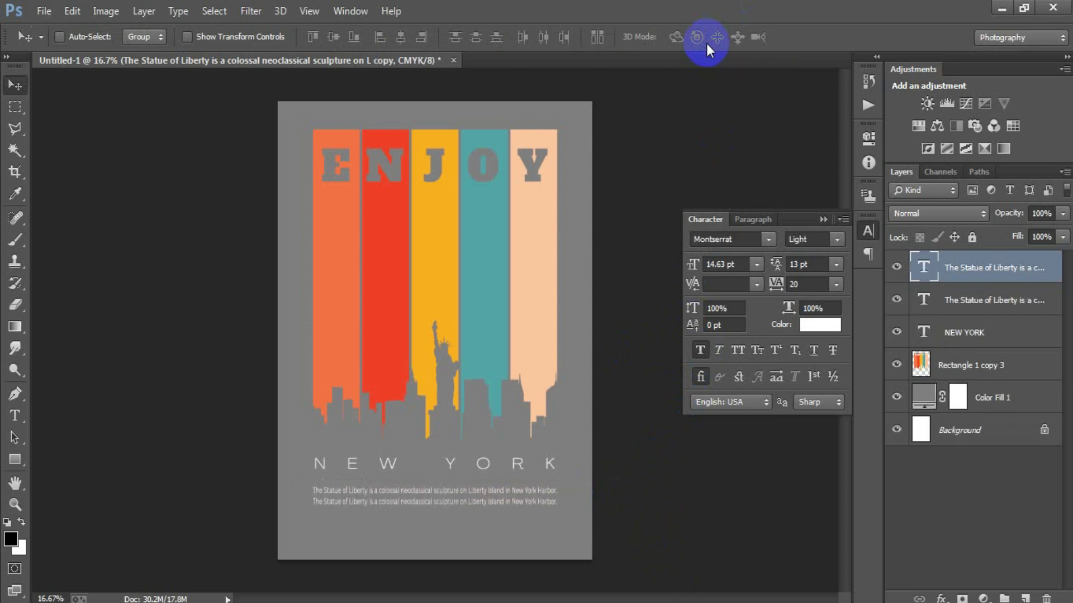
{"action": "double_click", "coordinate": [923, 267]}
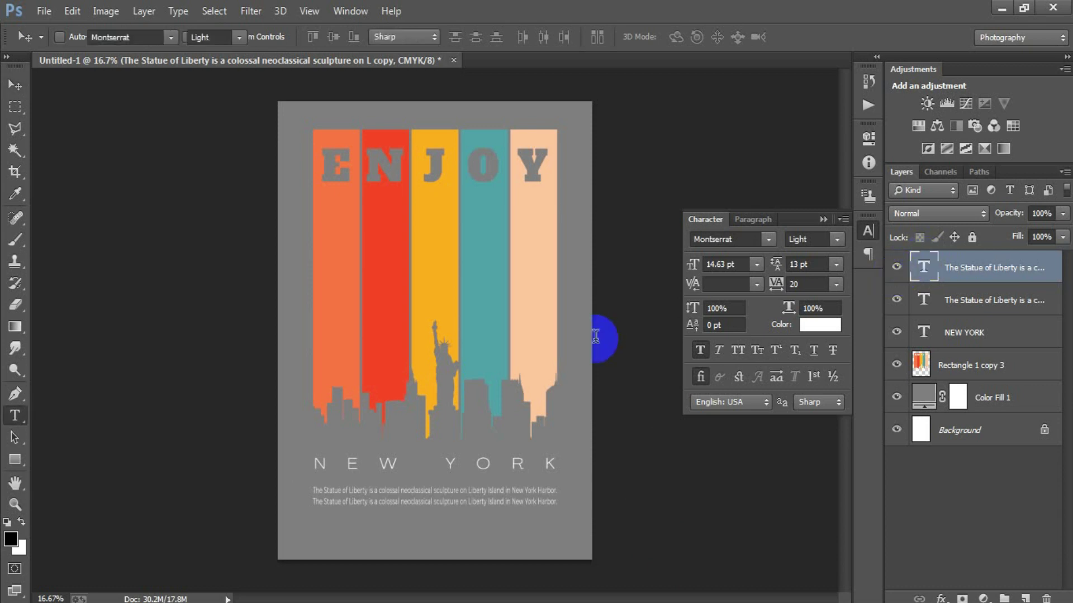
{"action": "type", "text": "It was designed by Frédéric Auguste Bartholdi and given as a gift to the United States from France"}
{"action": "left_click", "coordinate": [804, 37]}
{"action": "key", "text": "v"}
{"action": "key", "text": "ctrl+t"}
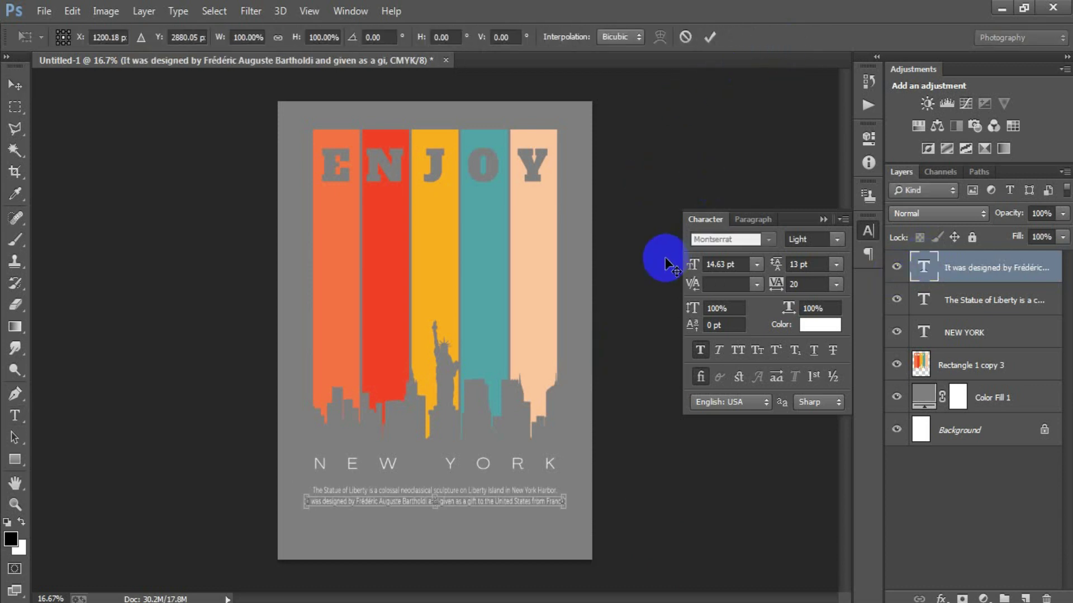
{"action": "left_click_drag", "start_coordinate": [307, 503], "coordinate": [313, 503]}
{"action": "left_click_drag", "start_coordinate": [564, 502], "coordinate": [557, 501]}
{"action": "left_click", "coordinate": [710, 37]}
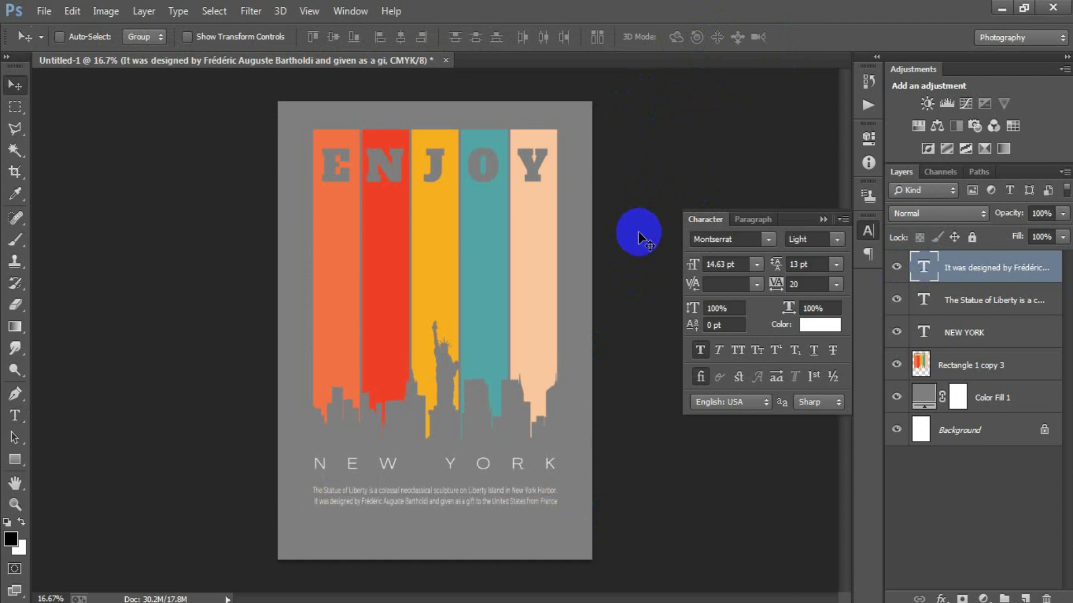
Add a third caption line with the 'in 1886' sentence below the second
{"action": "key", "text": "ctrl+j"}
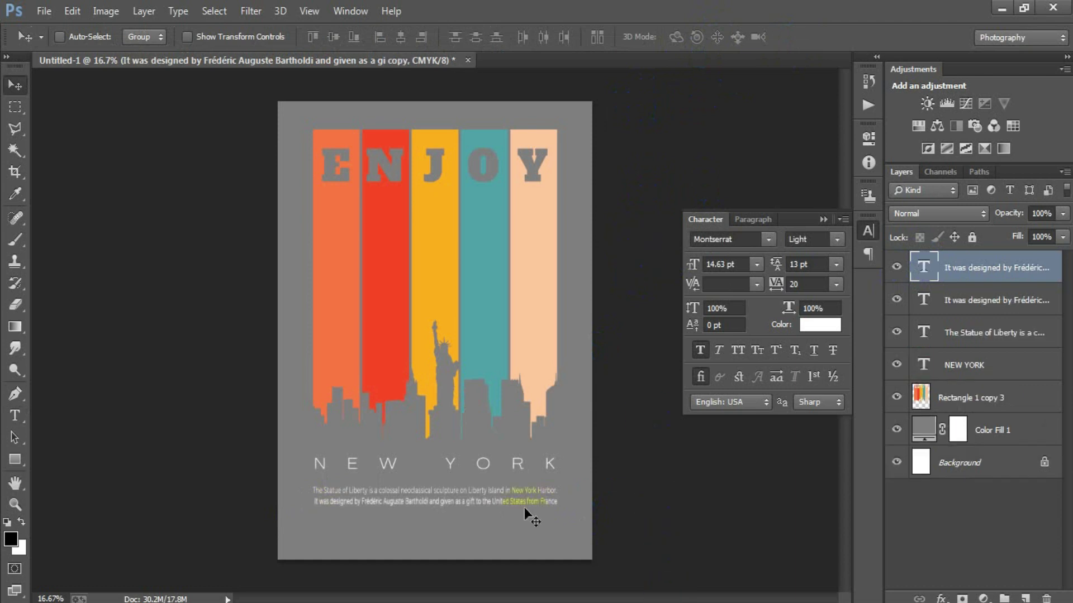
{"action": "key", "text": "shift+Down"}
{"action": "key", "text": "shift+Down"}
{"action": "key", "text": "shift+Down"}
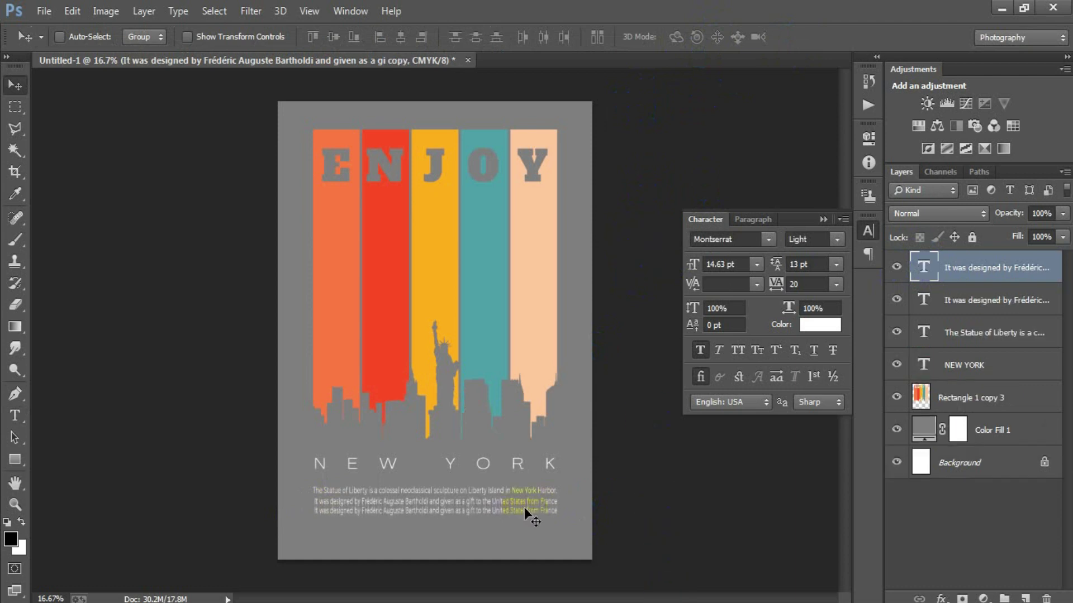
{"action": "double_click", "coordinate": [922, 271]}
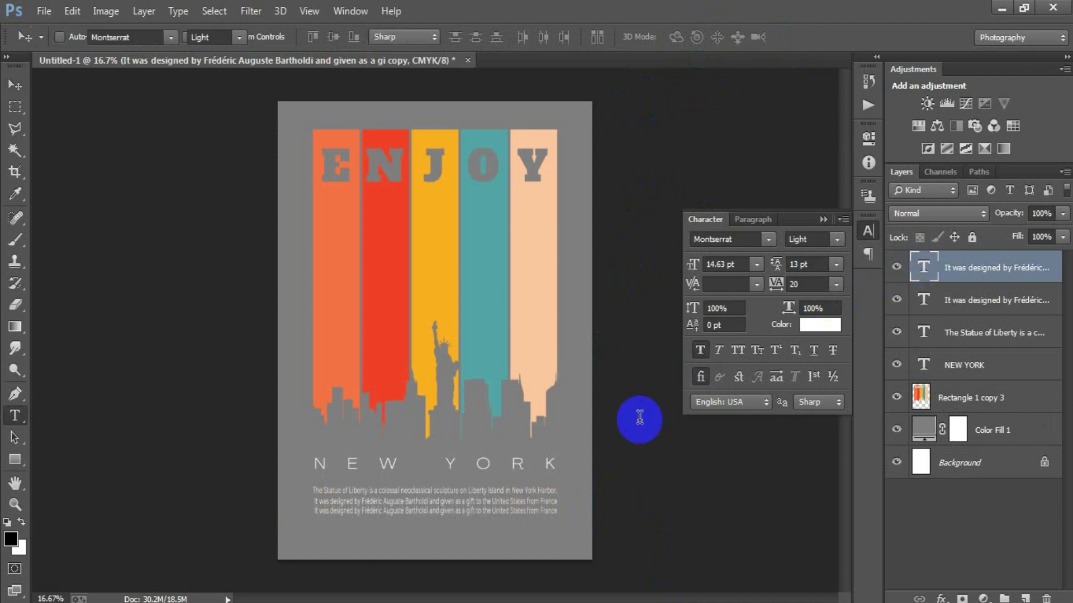
{"action": "key", "text": "ctrl+v"}
{"action": "left_click", "coordinate": [804, 37]}
{"action": "key", "text": "v"}
{"action": "key", "text": "shift+Down"}
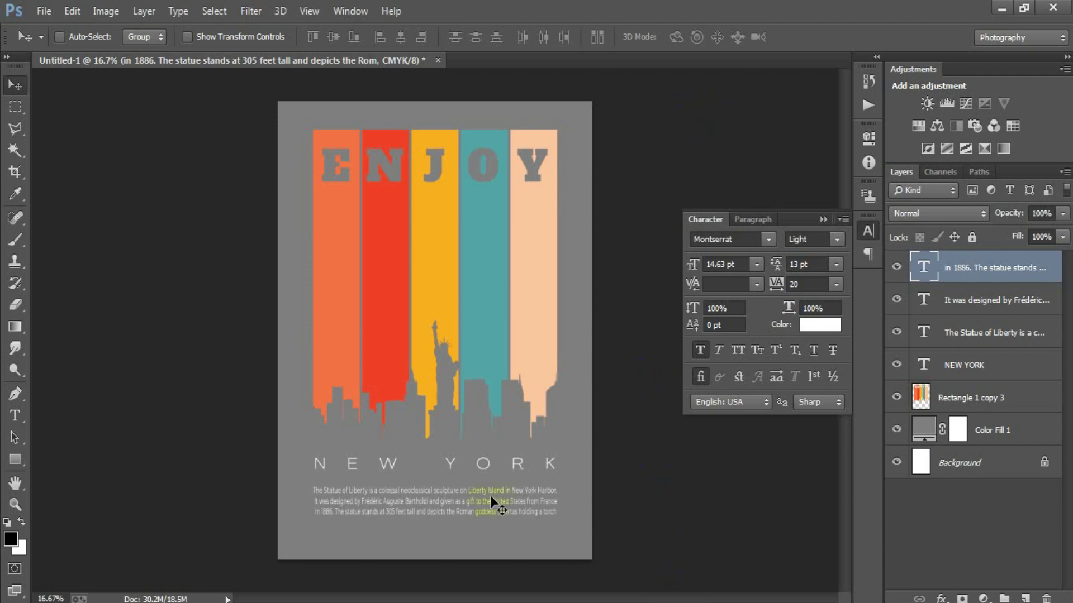
Add a fourth caption line with the tablet sentence below the third
{"action": "key", "text": "ctrl+j"}
{"action": "key", "text": "shift+Down"}
{"action": "key", "text": "shift+Down"}
{"action": "key", "text": "shift+Down"}
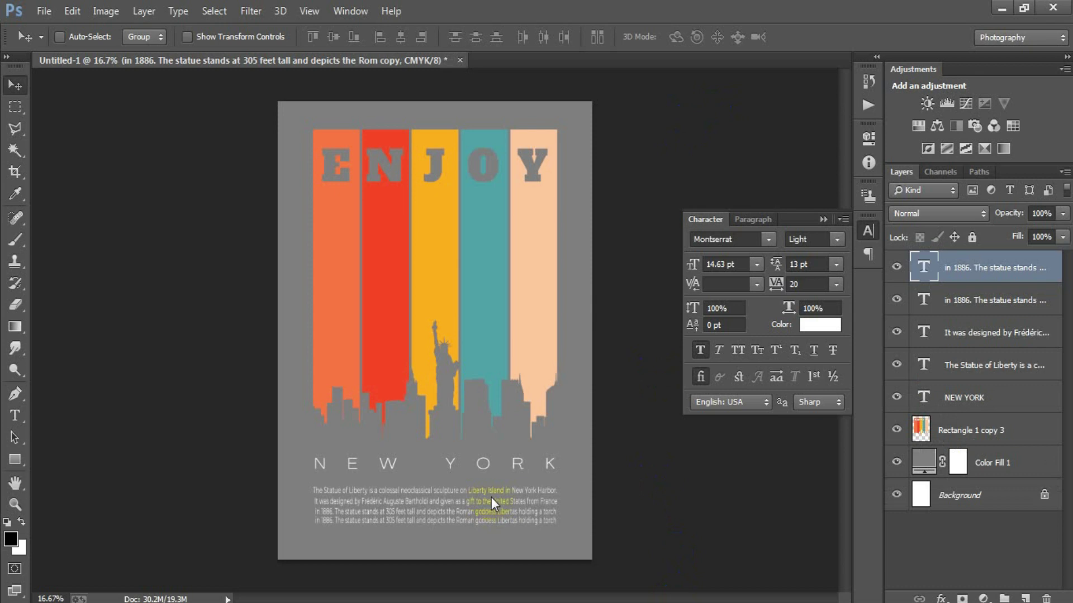
{"action": "key", "text": "shift+Down"}
{"action": "key", "text": "shift+Down"}
{"action": "key", "text": "shift+Down"}
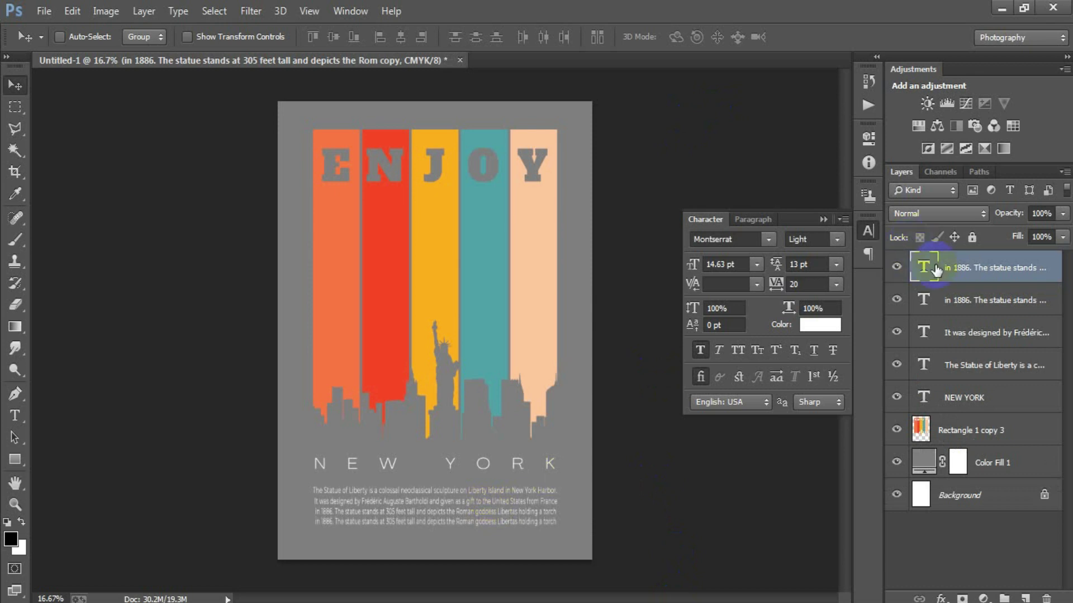
{"action": "double_click", "coordinate": [927, 269]}
{"action": "key", "text": "ctrl+v"}
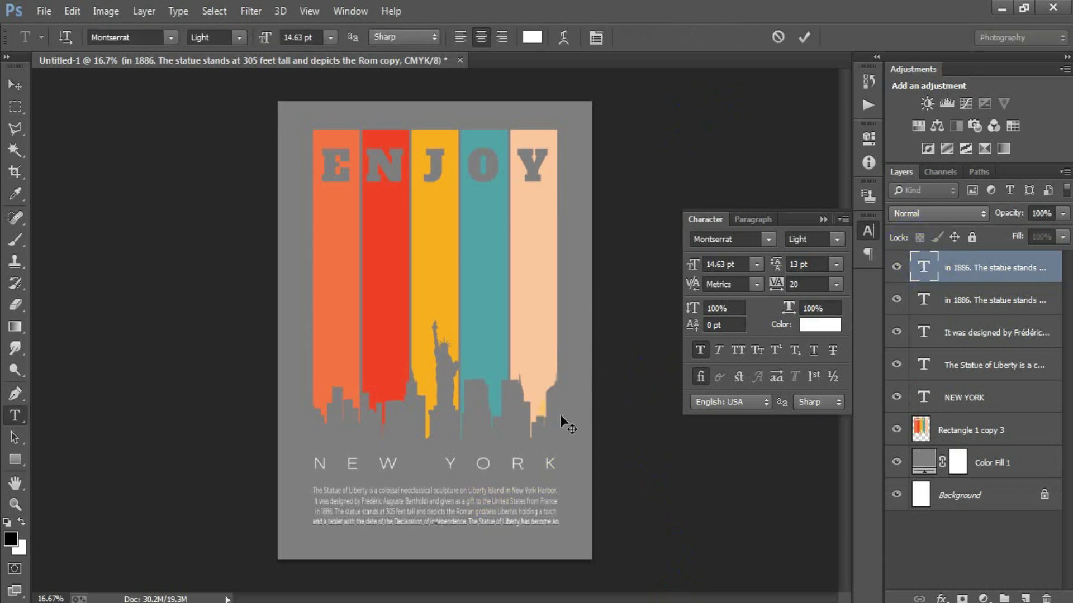
{"action": "left_click", "coordinate": [804, 37]}
{"action": "key", "text": "v"}
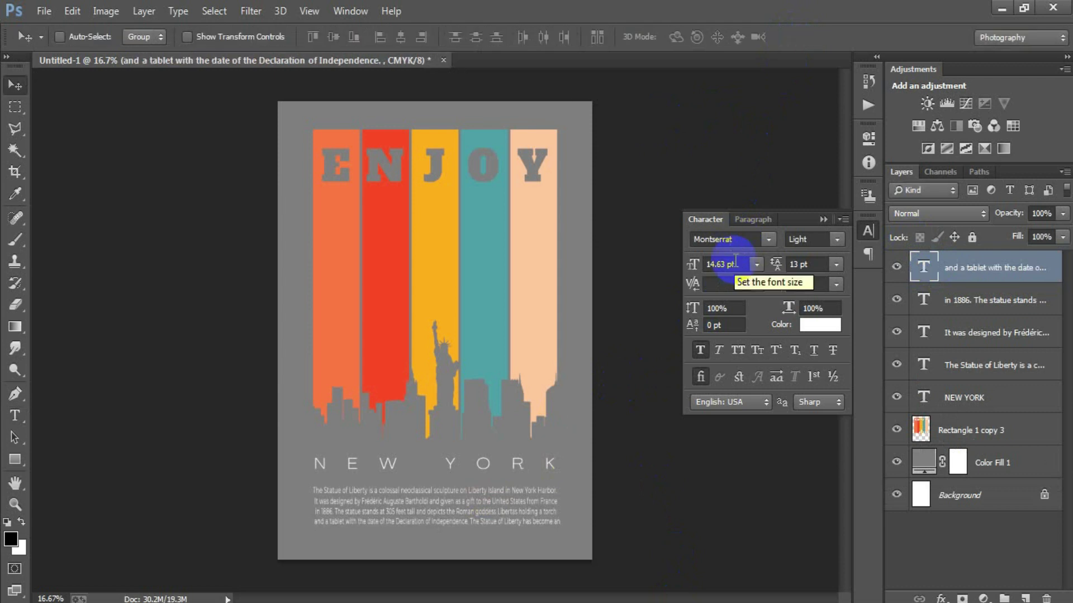
{"action": "key", "text": "ctrl+t"}
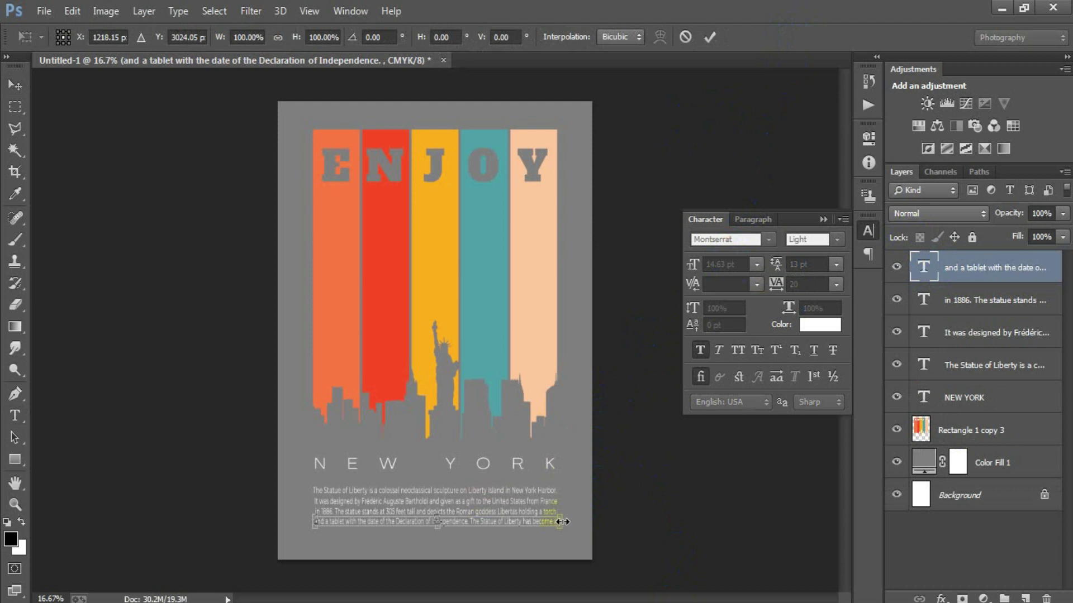
{"action": "left_click", "coordinate": [710, 37]}
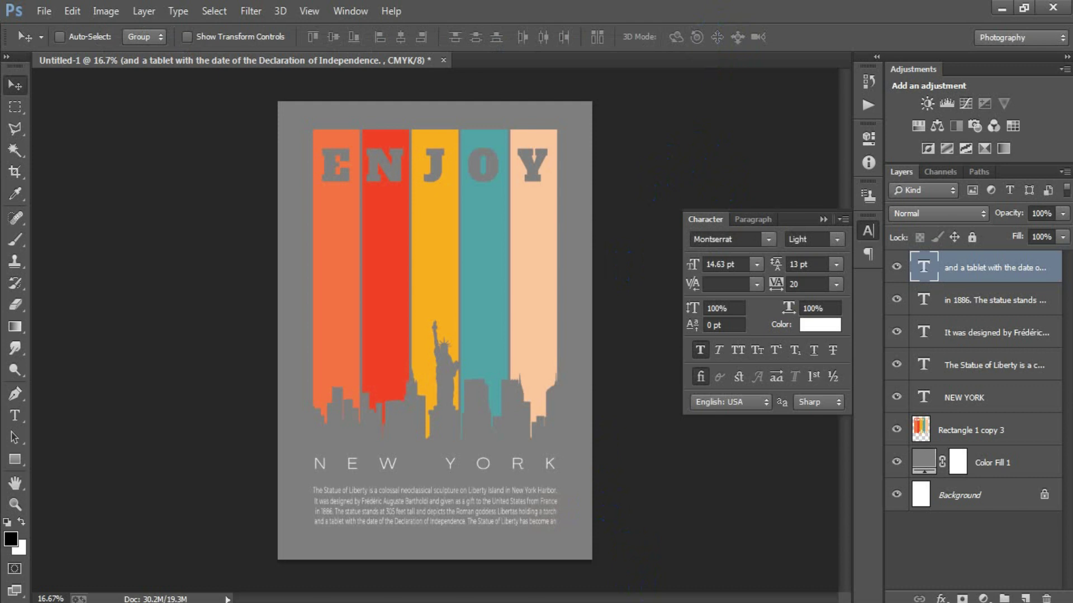
Add a fifth caption line with the iconic symbol sentence, resized to match
{"action": "key", "text": "ctrl+j"}
{"action": "key", "text": "shift+Down"}
{"action": "key", "text": "shift+Down"}
{"action": "key", "text": "shift+Down"}
{"action": "key", "text": "shift+Down"}
{"action": "key", "text": "shift+Down"}
{"action": "key", "text": "shift+Down"}
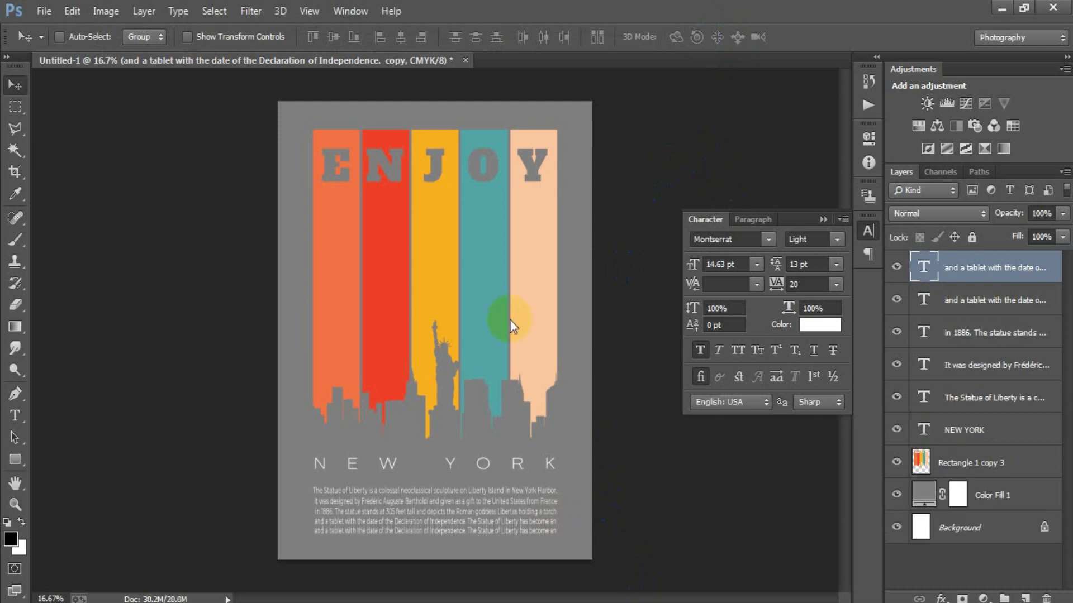
{"action": "double_click", "coordinate": [925, 268]}
{"action": "key", "text": "ctrl+v"}
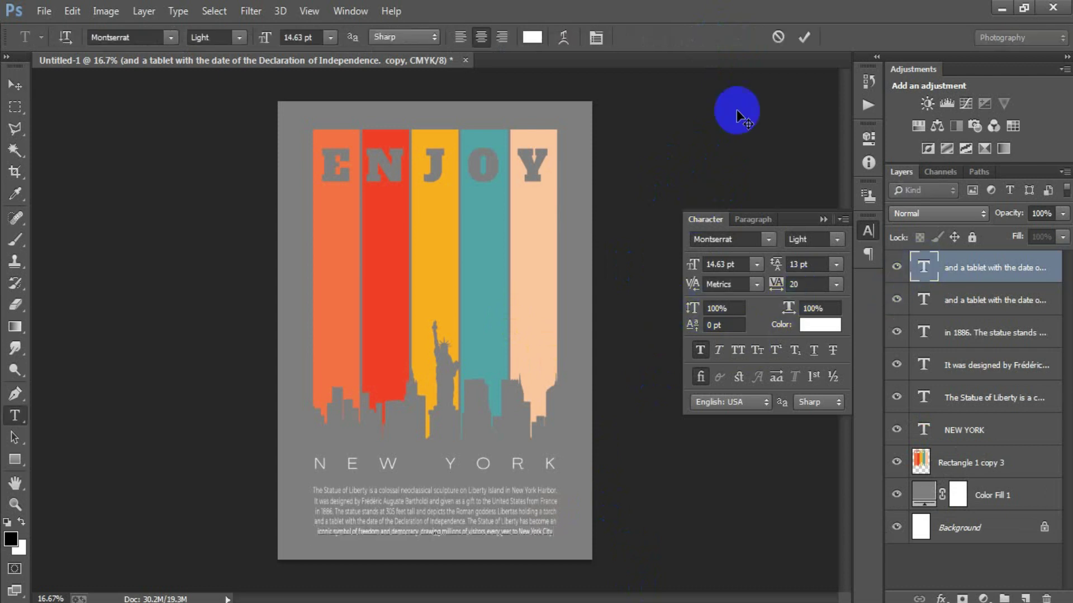
{"action": "left_click", "coordinate": [804, 37]}
{"action": "key", "text": "v"}
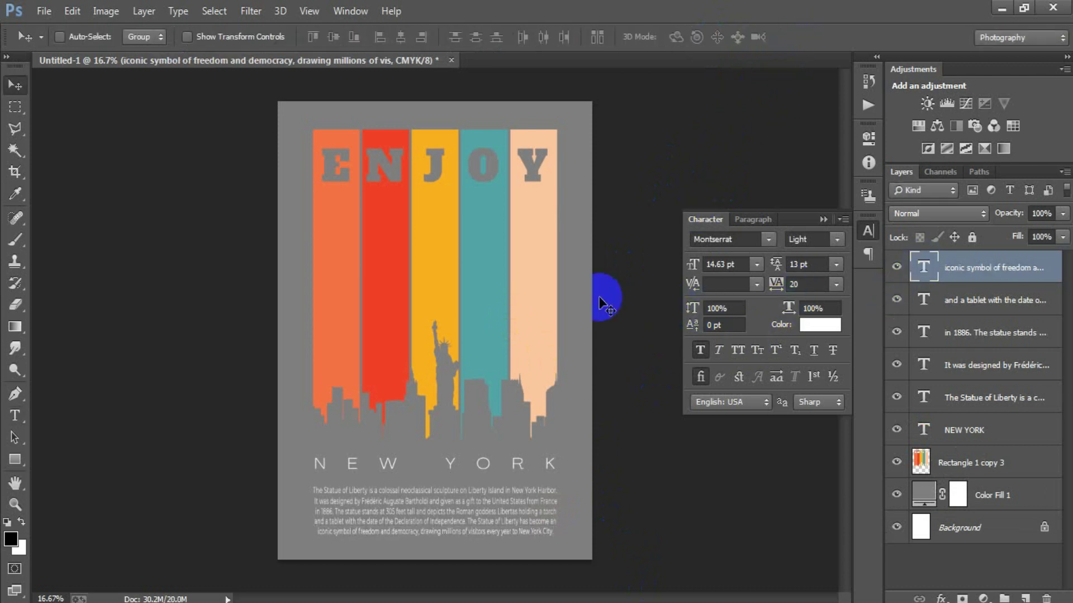
{"action": "key", "text": "ctrl+t"}
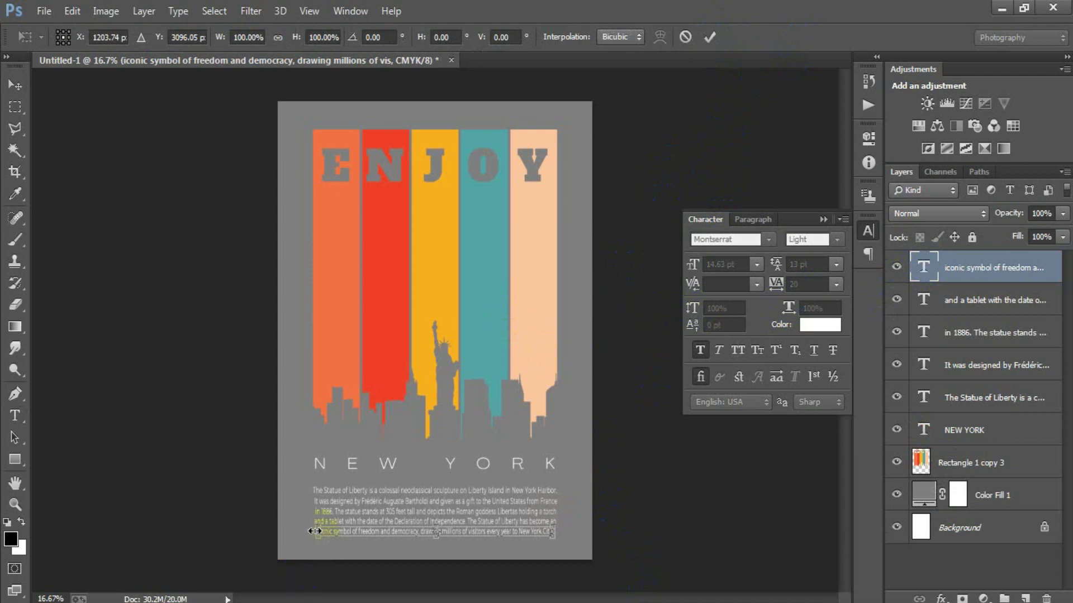
{"action": "left_click", "coordinate": [709, 37]}
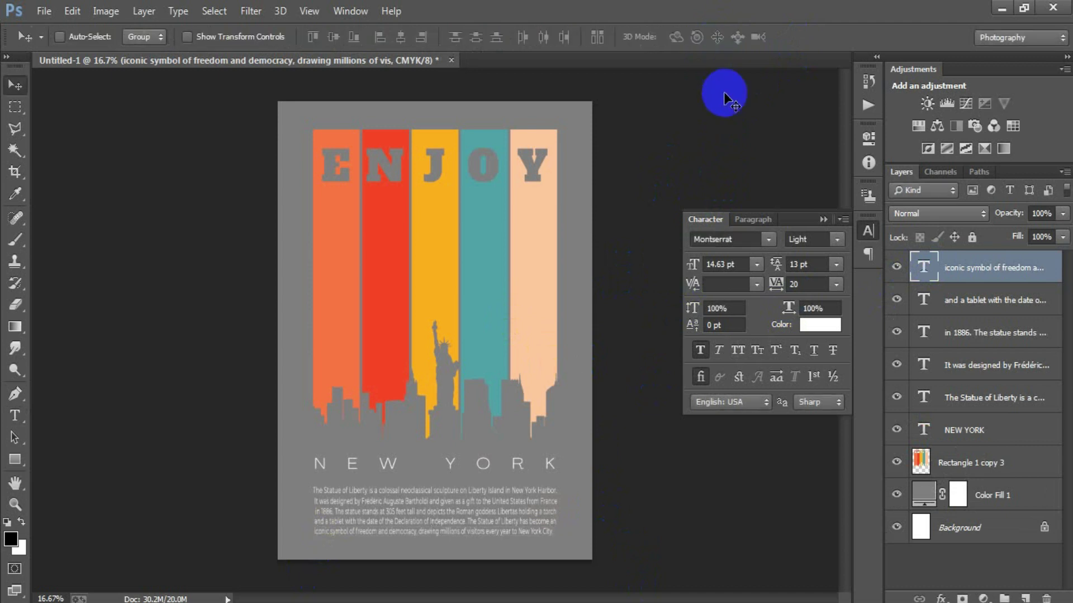
Widen all five caption lines together slightly as one block
{"action": "left_click", "coordinate": [986, 401], "text": "shift"}
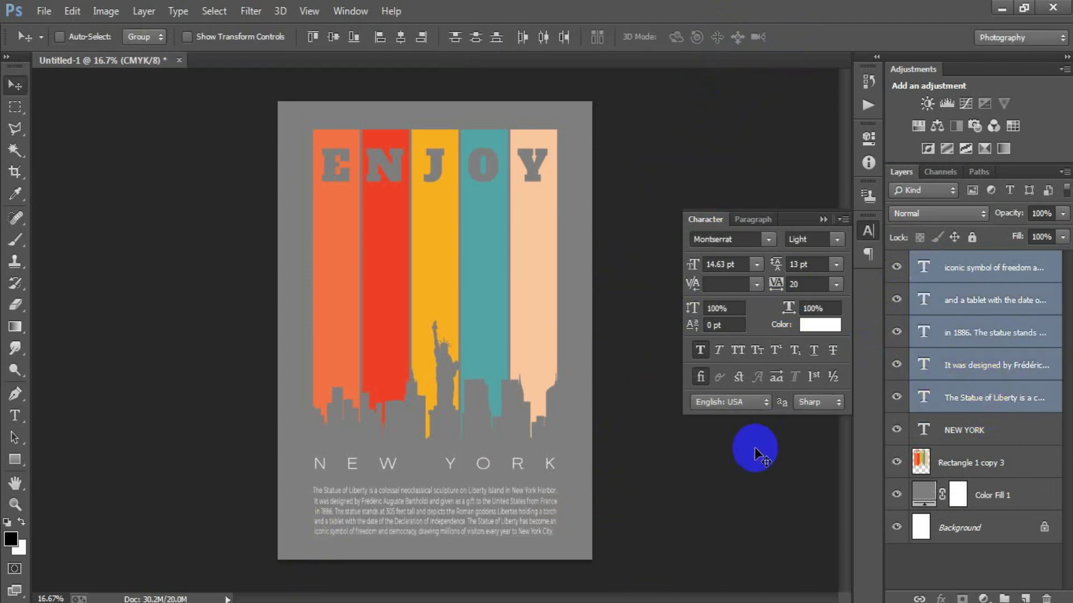
{"action": "key", "text": "ctrl+t"}
{"action": "left_click_drag", "start_coordinate": [557, 512], "coordinate": [562, 512]}
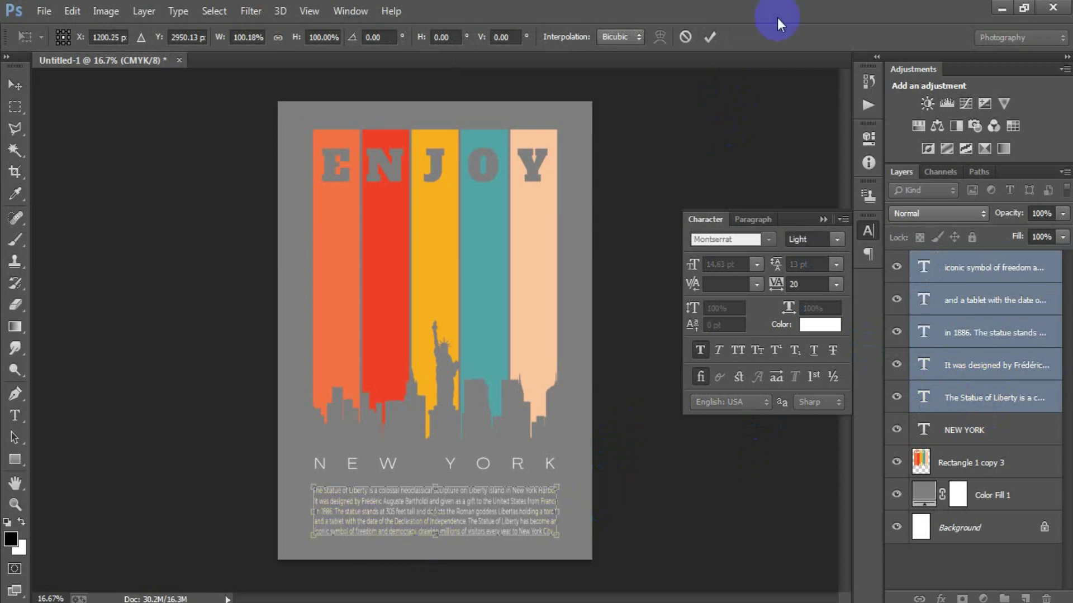
{"action": "left_click", "coordinate": [710, 37]}
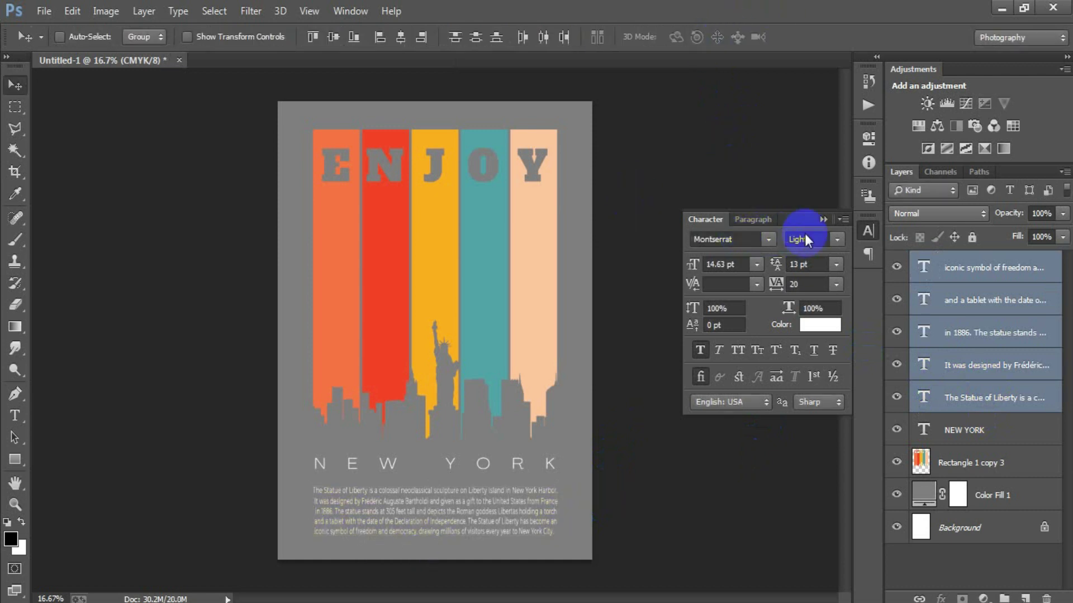
{"action": "left_click", "coordinate": [823, 219]}
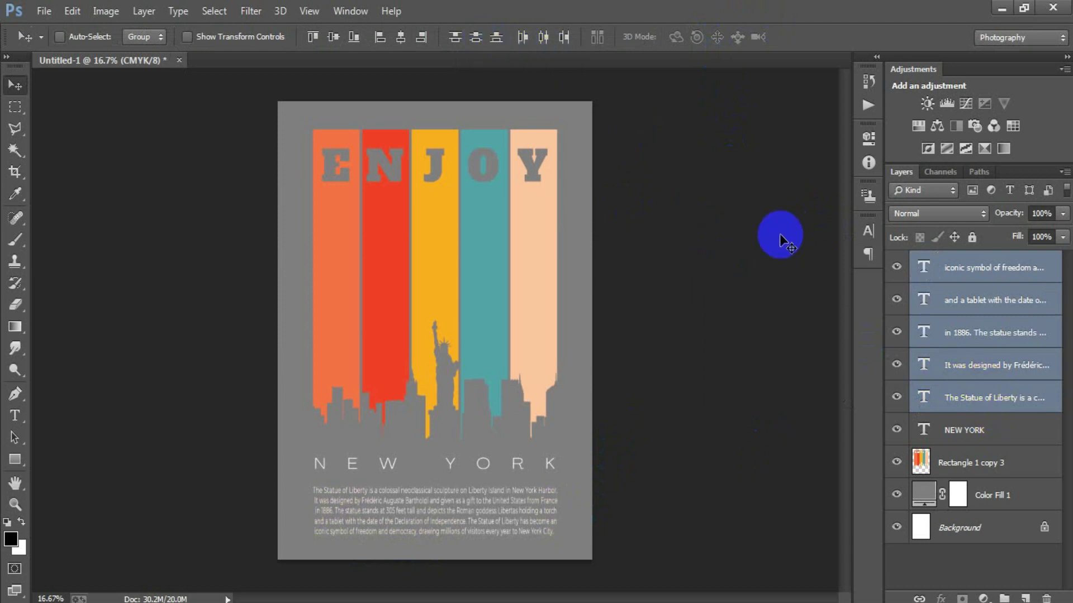
{"action": "left_click", "coordinate": [44, 10]}
Place the speckled grunge texture as a linked image over the poster and rasterize it
{"action": "left_click", "coordinate": [92, 267]}
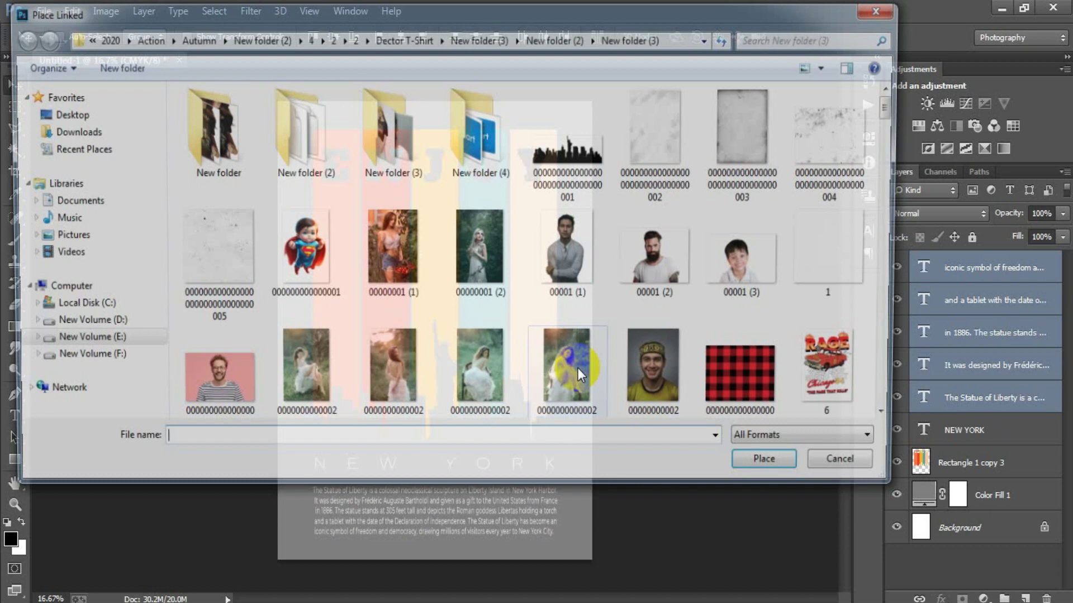
{"action": "left_click", "coordinate": [227, 269]}
{"action": "double_click", "coordinate": [225, 265]}
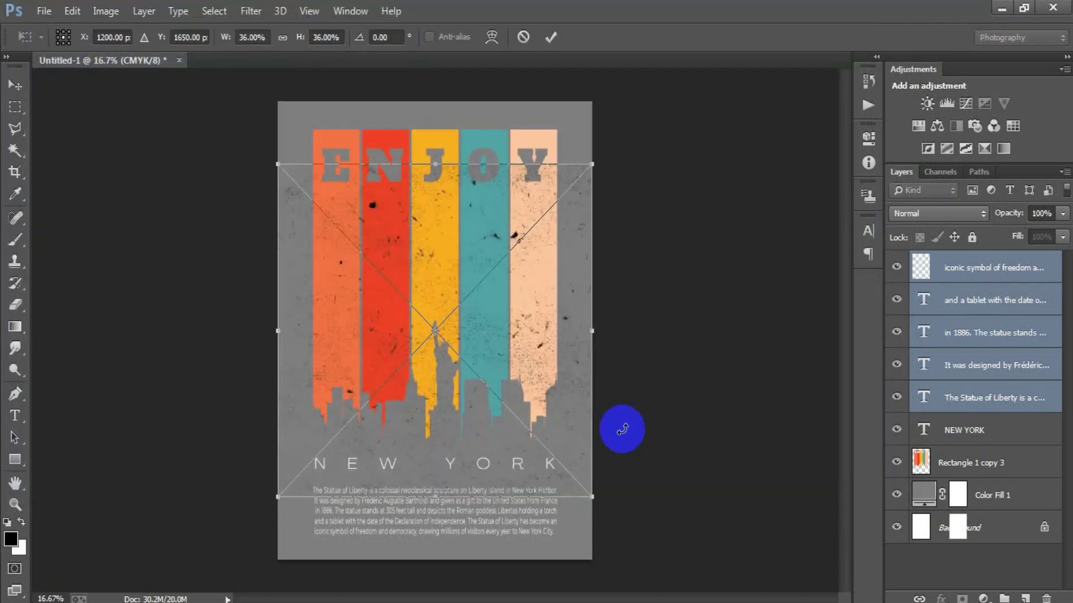
{"action": "left_click_drag", "start_coordinate": [521, 345], "coordinate": [526, 266]}
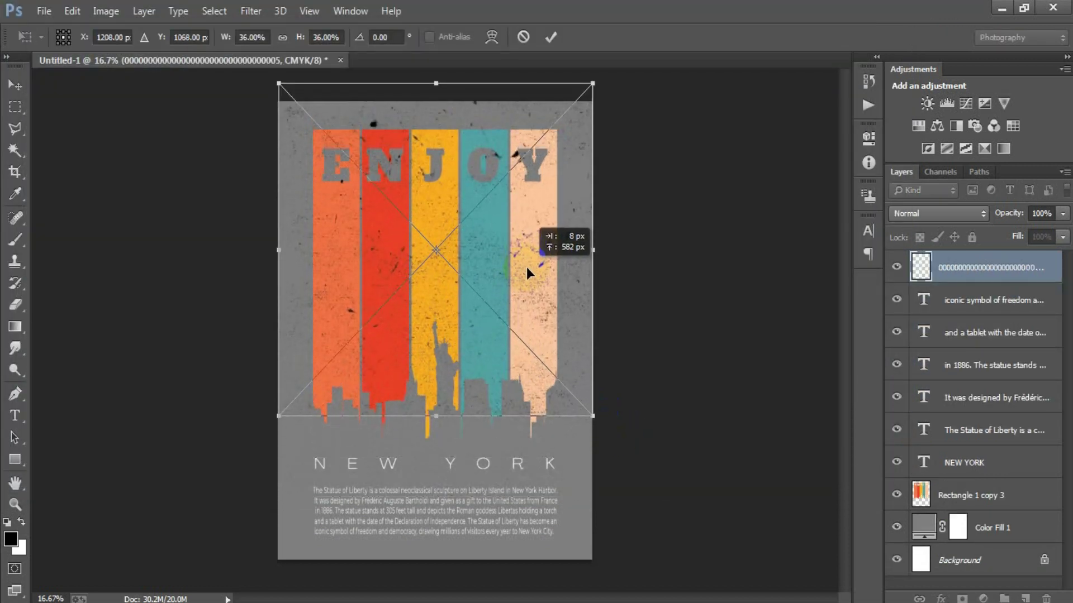
{"action": "left_click", "coordinate": [552, 38]}
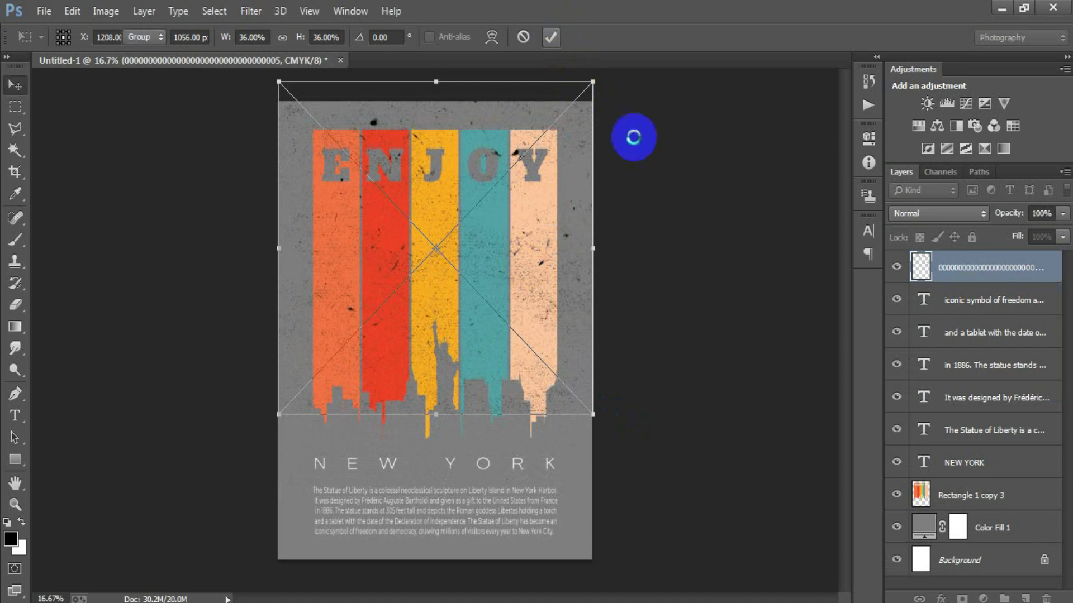
{"action": "right_click", "coordinate": [962, 273]}
{"action": "left_click", "coordinate": [709, 314]}
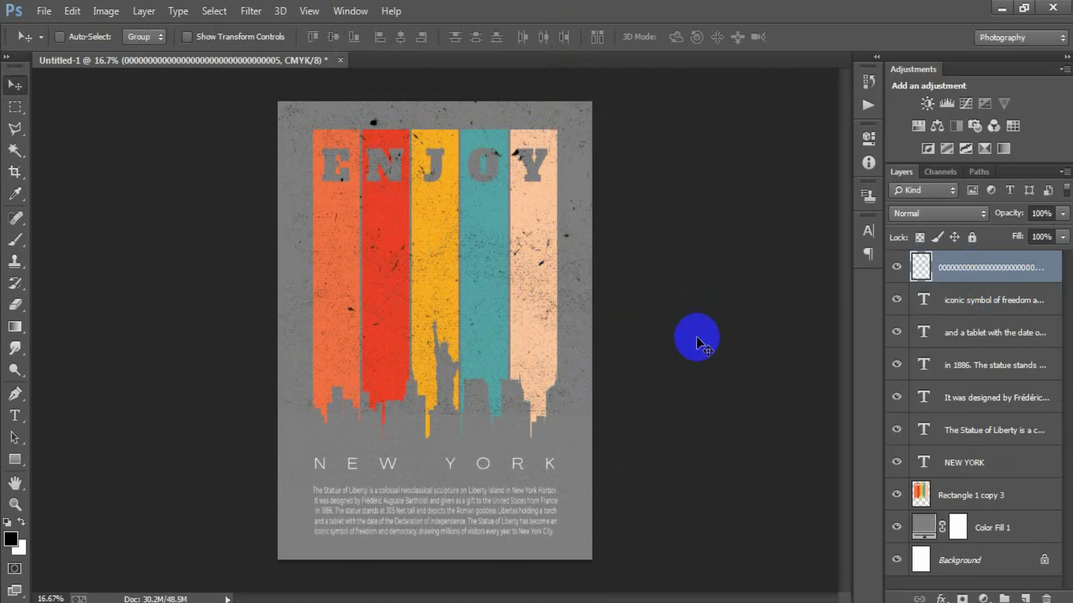
{"action": "left_click", "coordinate": [896, 268]}
Cut the texture's speckle pattern out of the Rectangle 1 copy 3 bars layer
{"action": "left_click", "coordinate": [912, 273], "text": "ctrl"}
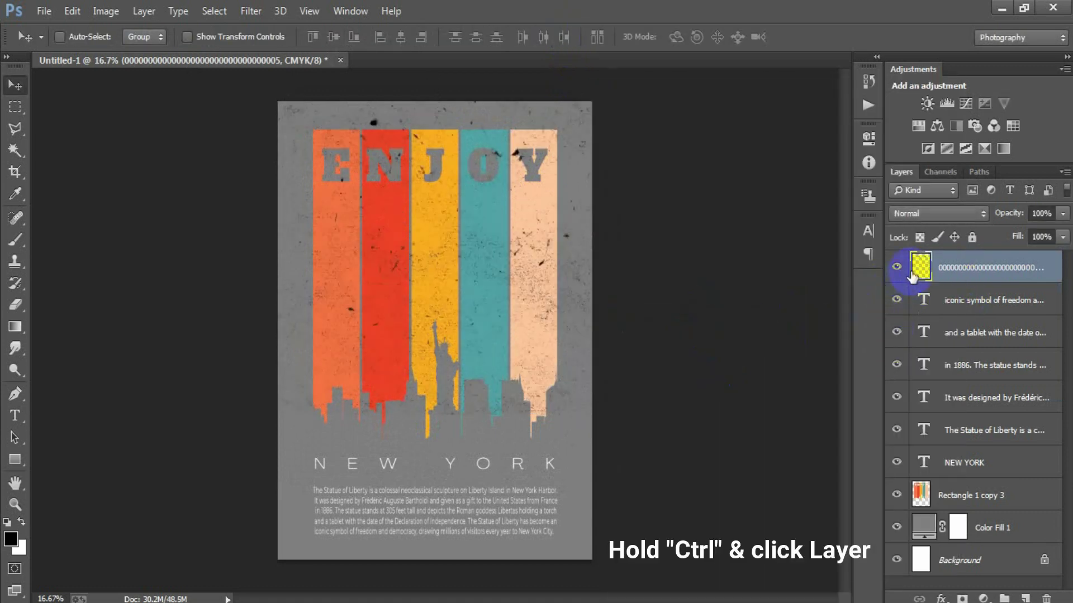
{"action": "left_click", "coordinate": [944, 497]}
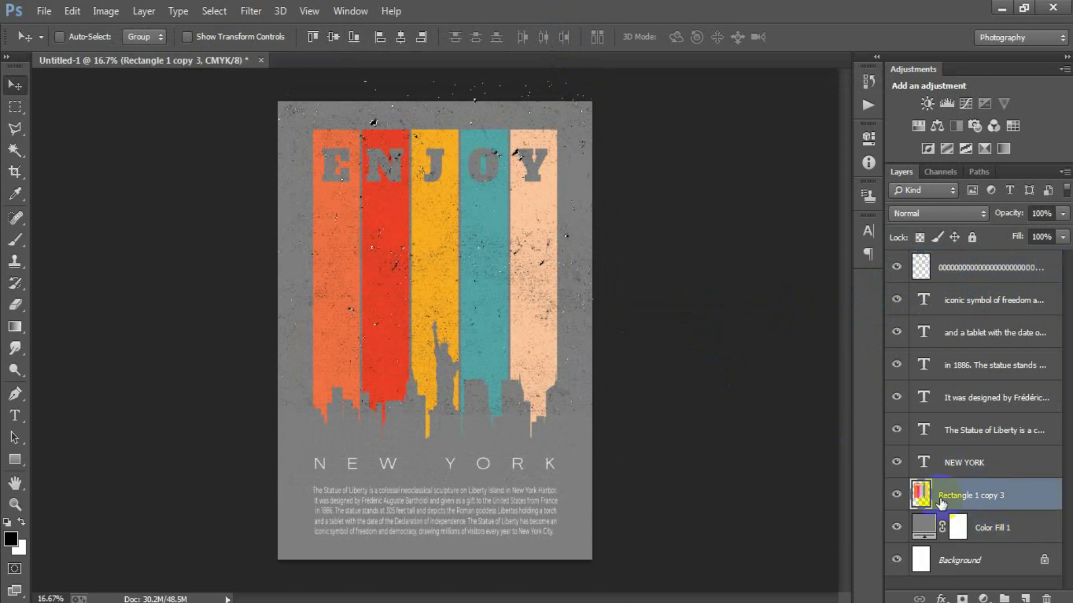
{"action": "left_click", "coordinate": [896, 494]}
{"action": "key", "text": "Delete"}
{"action": "key", "text": "ctrl+d"}
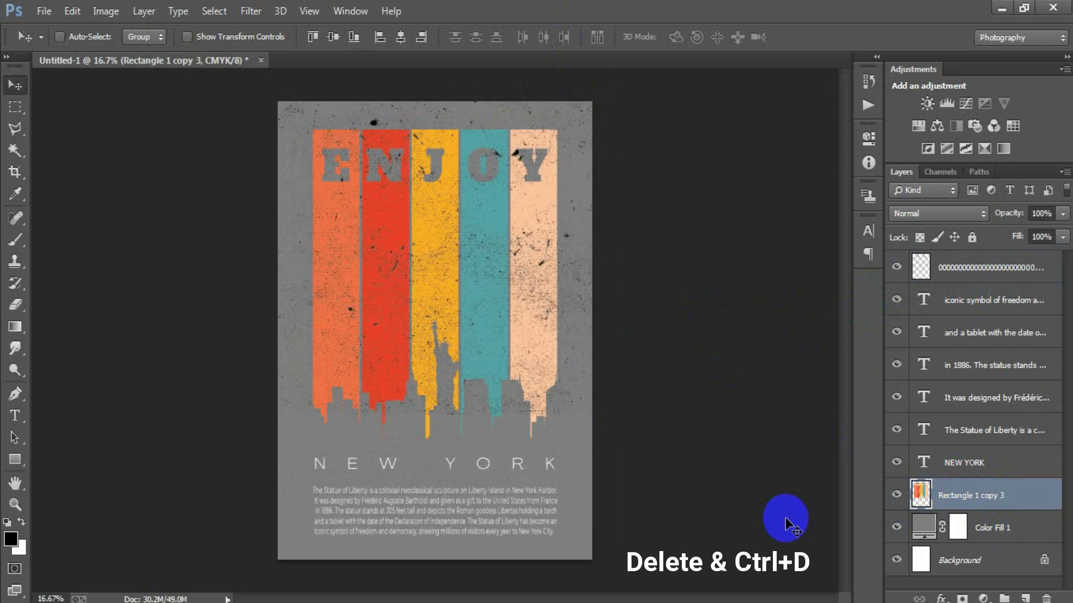
Delete the texture layer and select all artwork layers down to the bars
{"action": "left_click", "coordinate": [975, 269]}
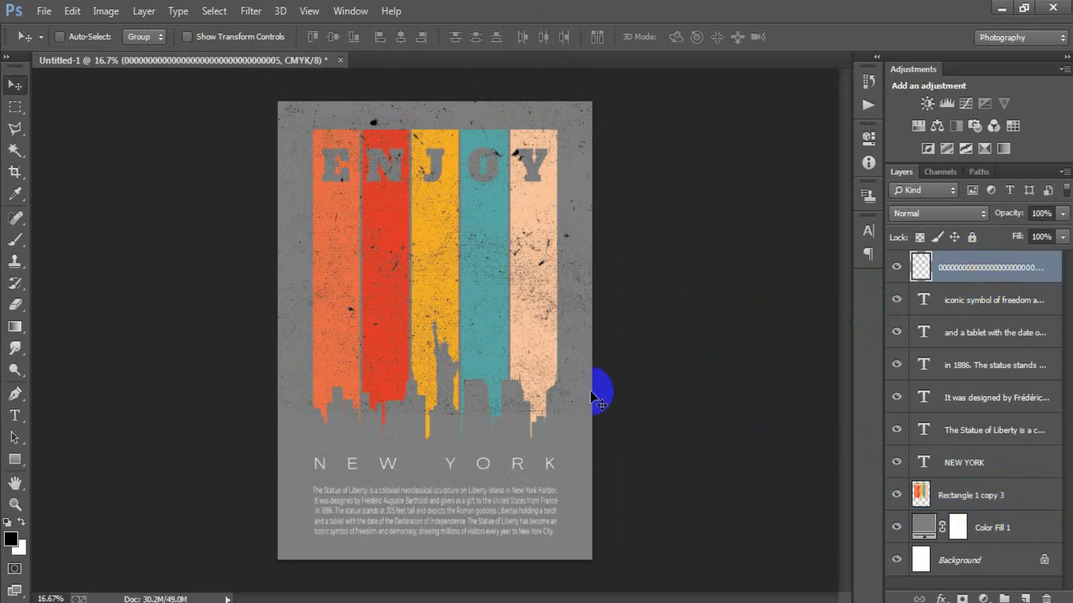
{"action": "key", "text": "Delete"}
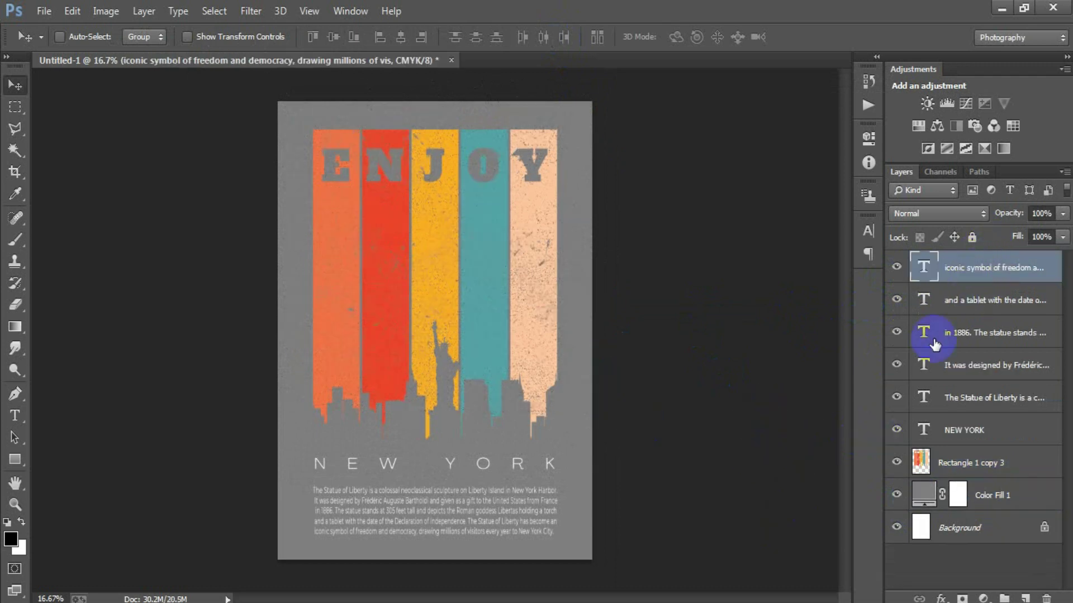
{"action": "left_click", "coordinate": [981, 465], "text": "shift"}
Group the artwork layers as Group 1 and make Color Fill 1 black (000000)
{"action": "key", "text": "ctrl+g"}
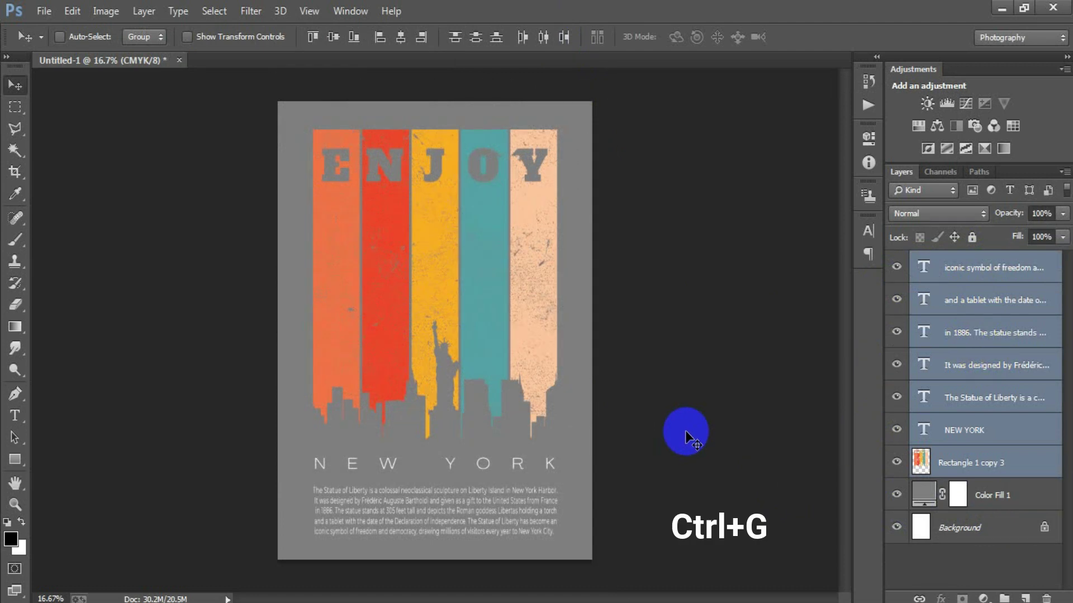
{"action": "double_click", "coordinate": [924, 287]}
{"action": "left_click_drag", "start_coordinate": [536, 369], "coordinate": [539, 391]}
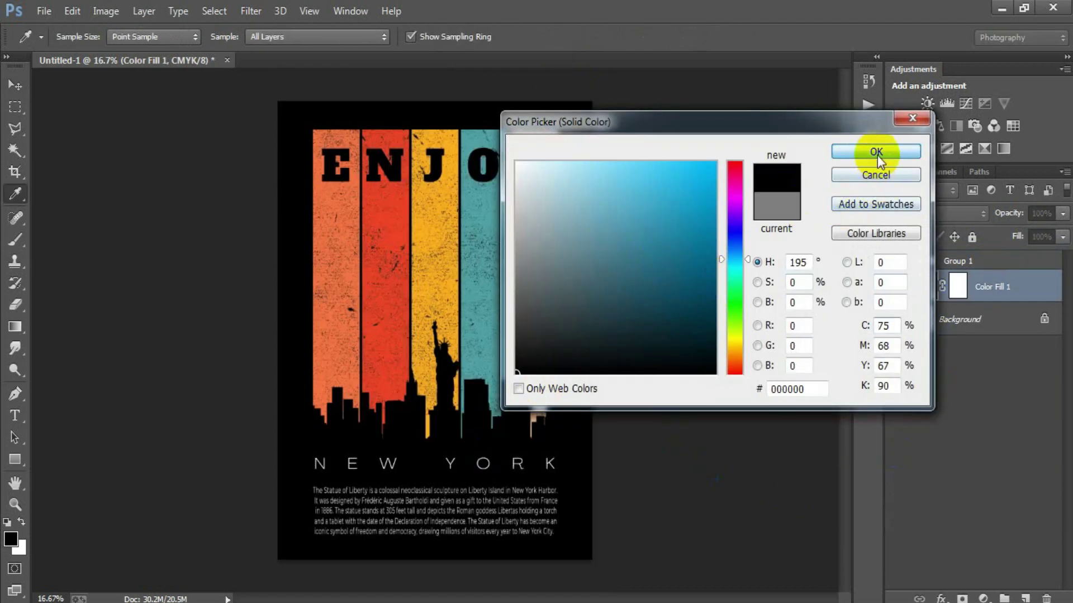
{"action": "left_click", "coordinate": [872, 151]}
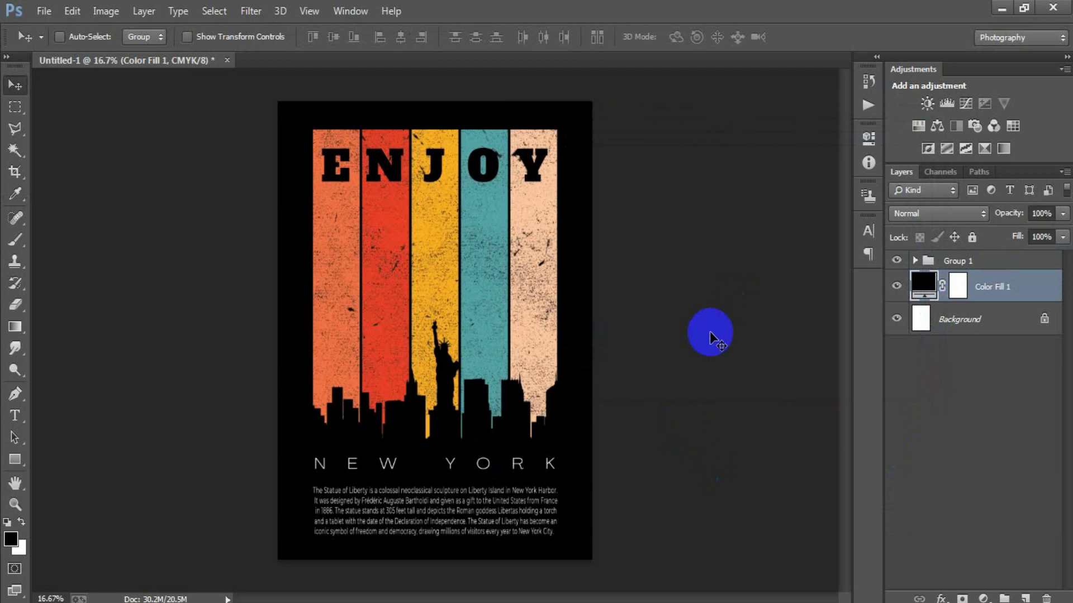
{"action": "left_click", "coordinate": [896, 287]}
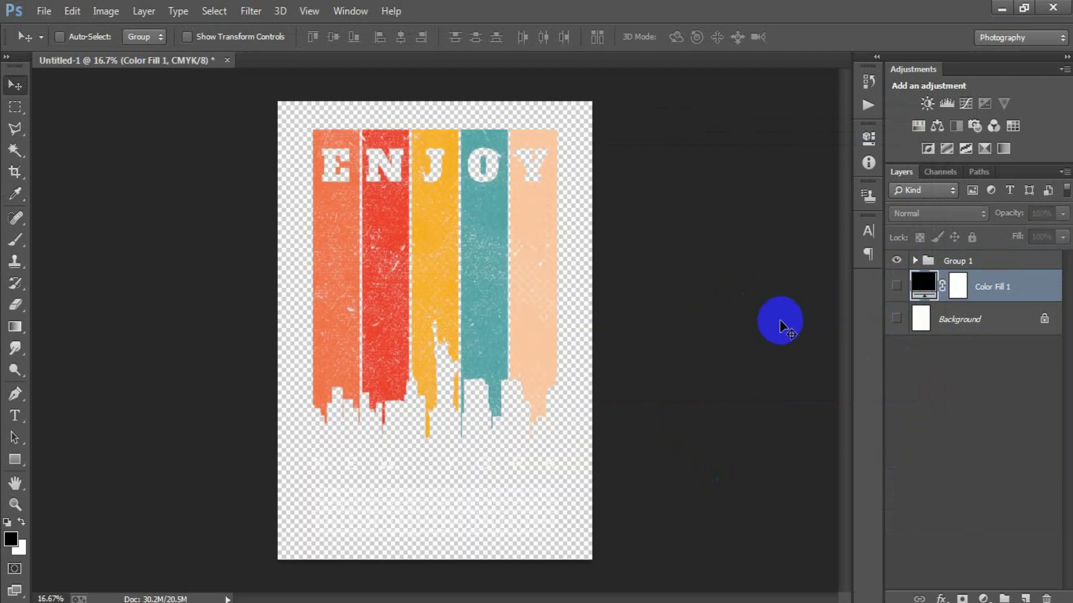
Export a transparent PNG-24 named U7 to the Desktop, then reshow the background layers
{"action": "key", "text": "ctrl+shift+alt+s"}
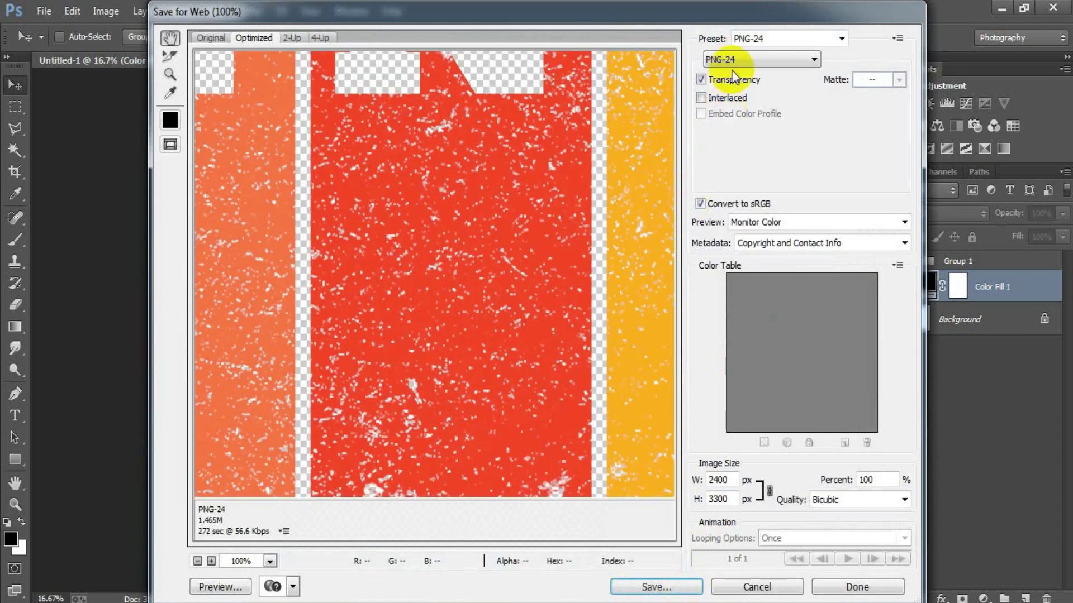
{"action": "left_click", "coordinate": [733, 61]}
{"action": "left_click", "coordinate": [729, 106]}
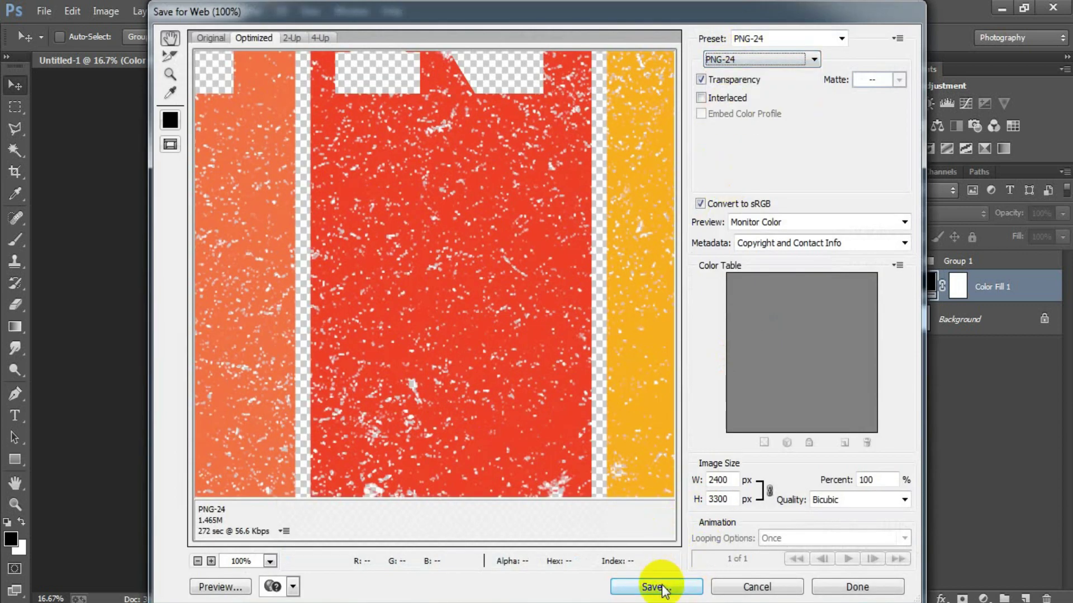
{"action": "left_click", "coordinate": [657, 587]}
{"action": "type", "text": "U7"}
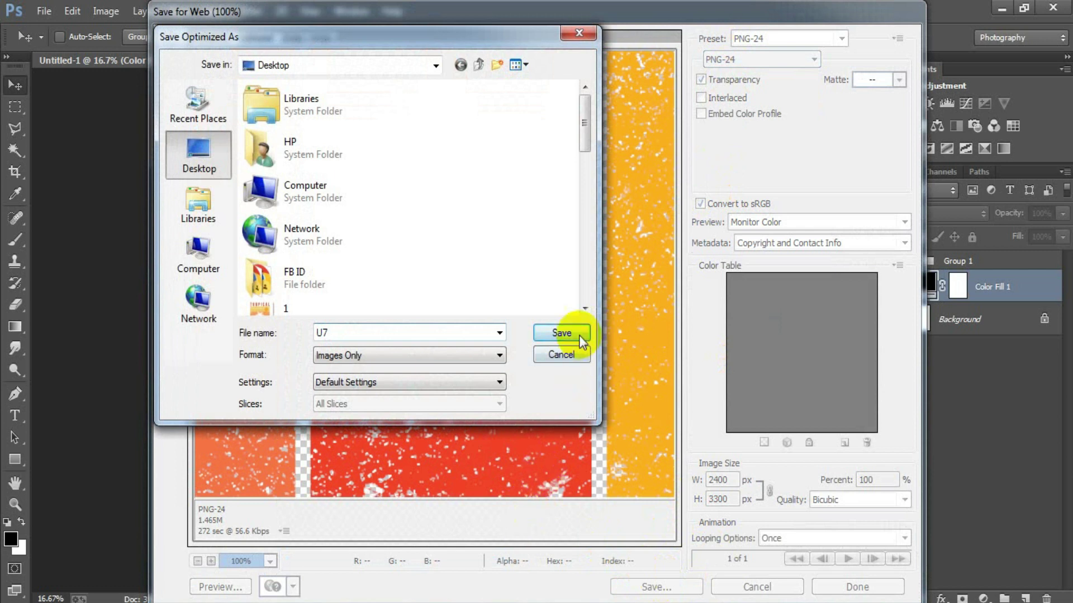
{"action": "left_click", "coordinate": [579, 333]}
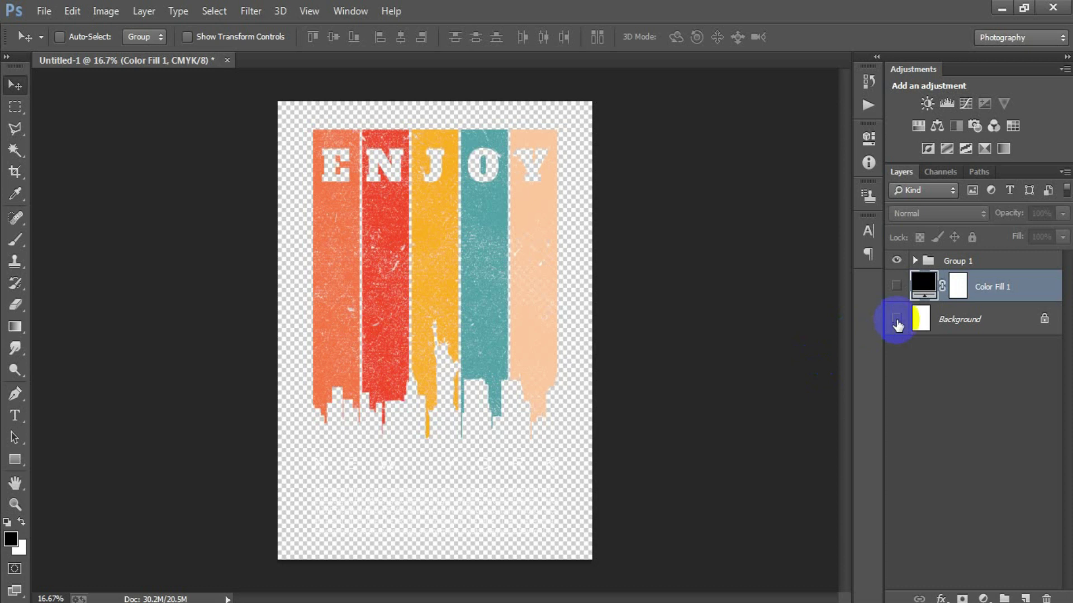
{"action": "left_click", "coordinate": [897, 319]}
{"action": "left_click", "coordinate": [896, 286]}
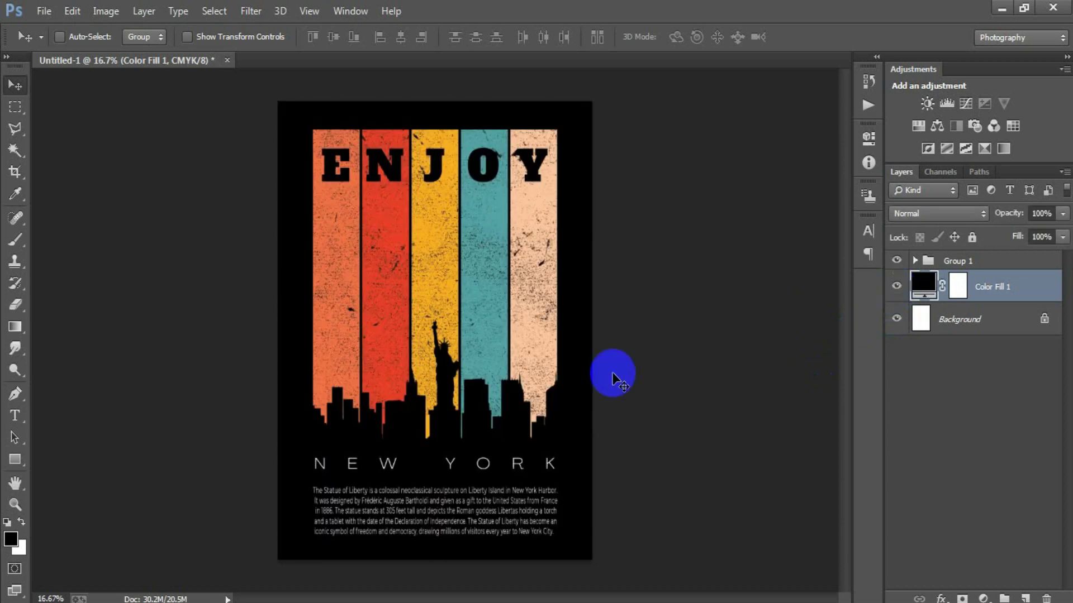
{"action": "key", "text": "ctrl+plus"}
{"action": "key", "text": "ctrl+plus"}
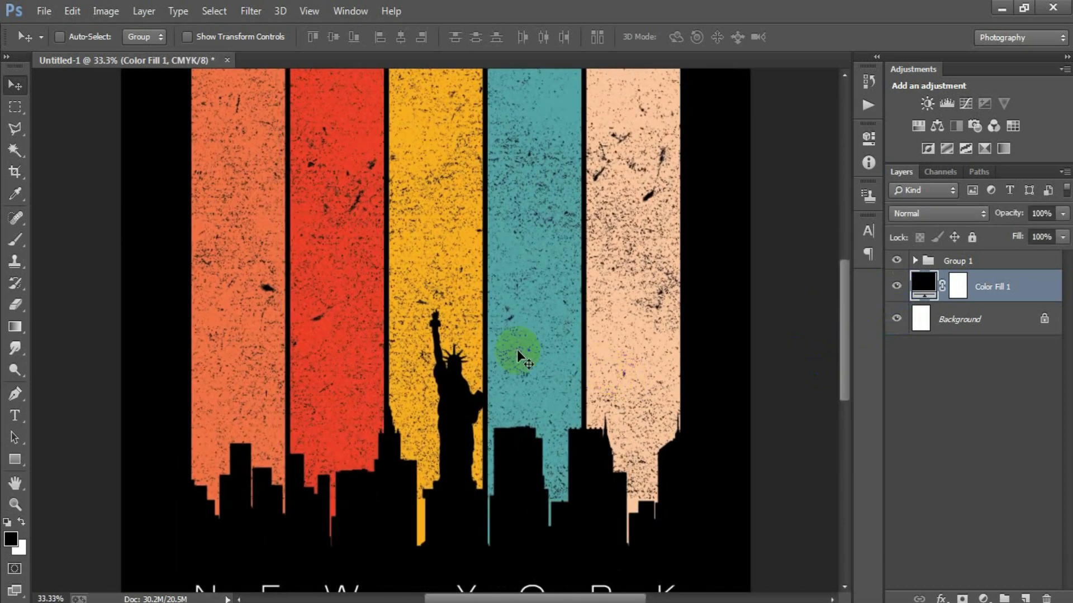
{"action": "scroll", "coordinate": [518, 421], "scroll_direction": "down", "scroll_amount": 2}
{"action": "scroll", "coordinate": [519, 420], "scroll_direction": "down", "scroll_amount": 4}
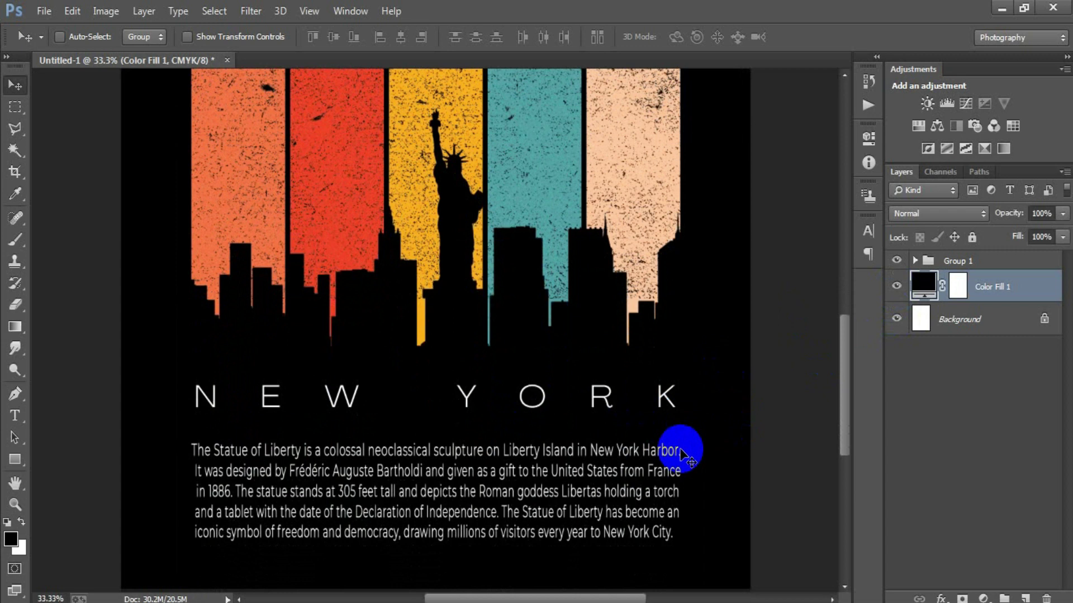
{"action": "scroll", "coordinate": [708, 460], "scroll_direction": "up", "scroll_amount": 2}
{"action": "scroll", "coordinate": [712, 448], "scroll_direction": "up", "scroll_amount": 5}
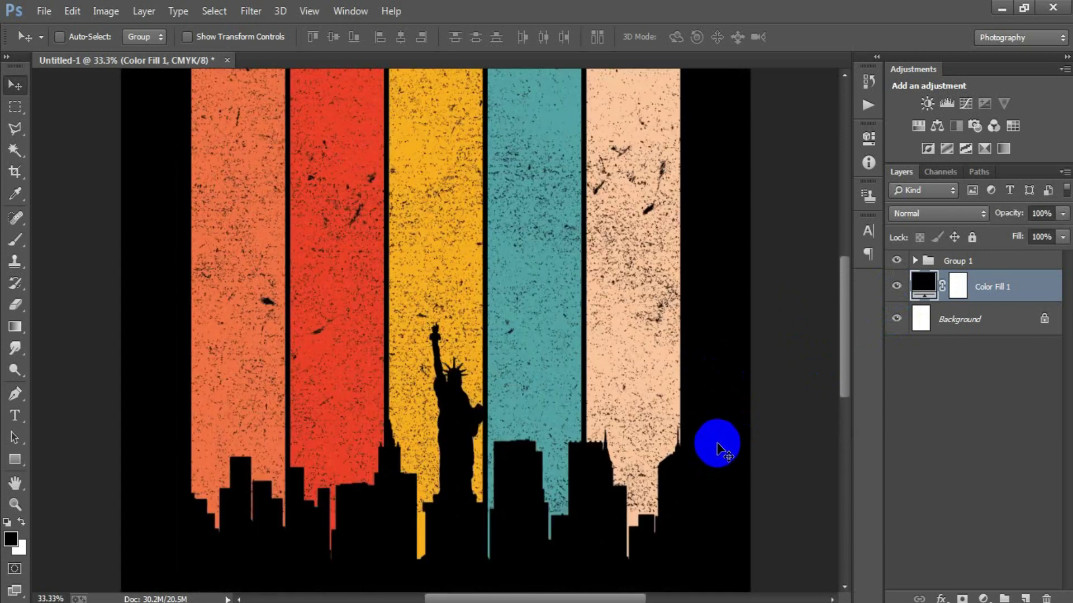
{"action": "scroll", "coordinate": [716, 446], "scroll_direction": "up", "scroll_amount": 5}
{"action": "key", "text": "ctrl+minus"}
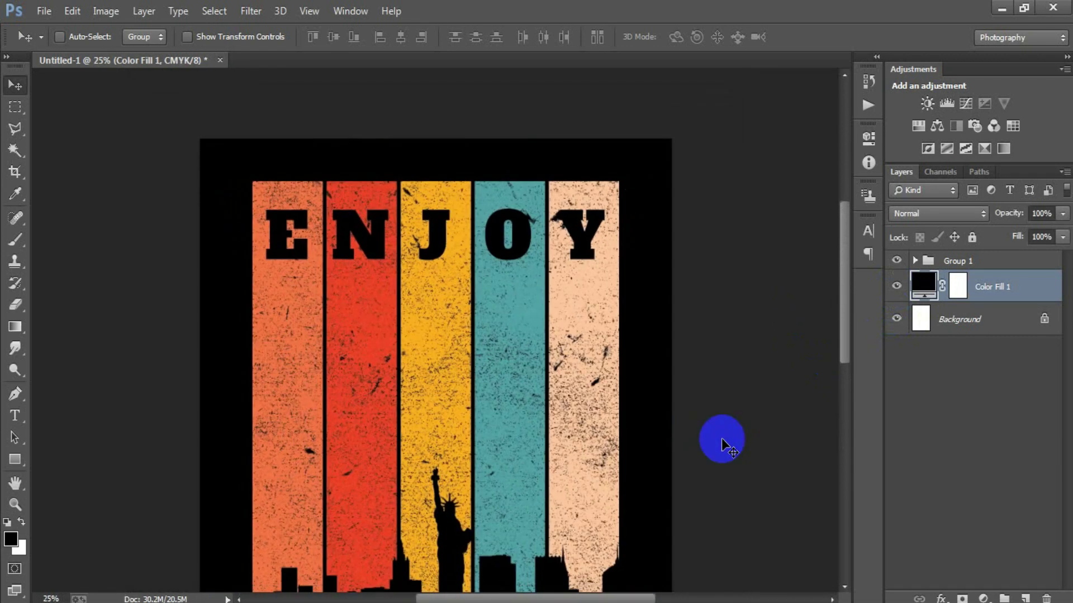
{"action": "key", "text": "ctrl+minus"}
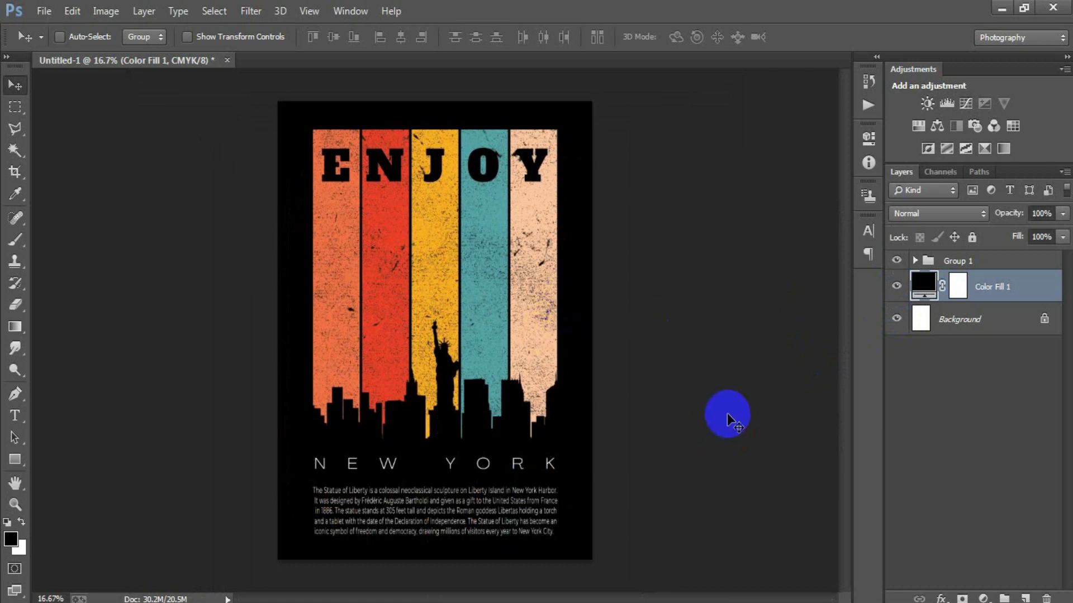